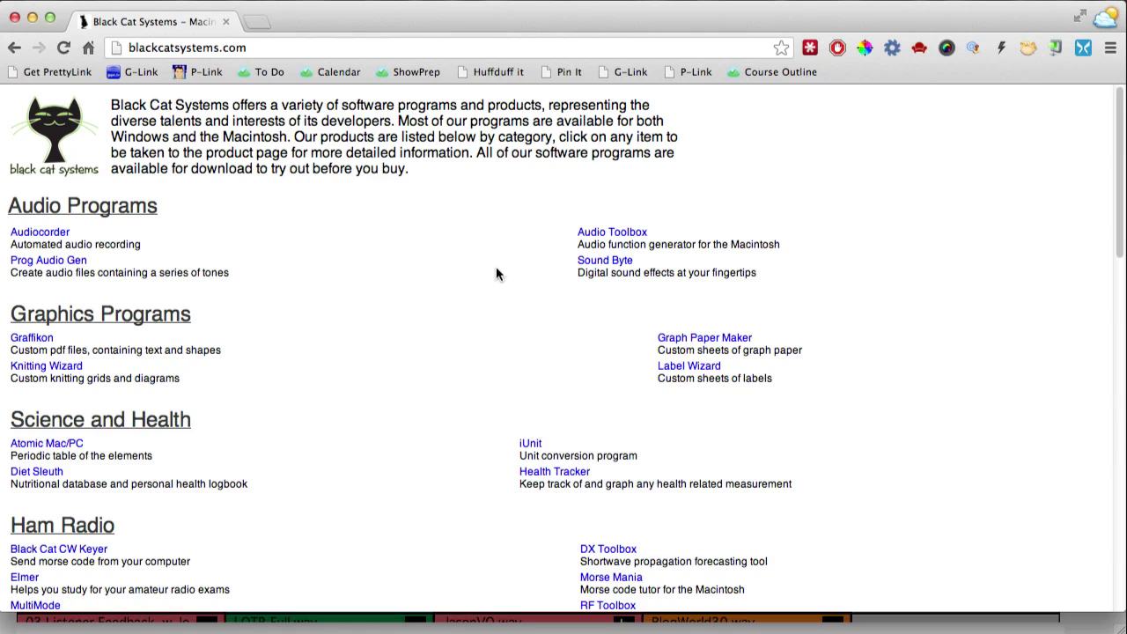
View Sound Byte's product and purchase pages, and put the browser away to reveal the GSPN-MainStudioRack cart rack
click(604, 261)
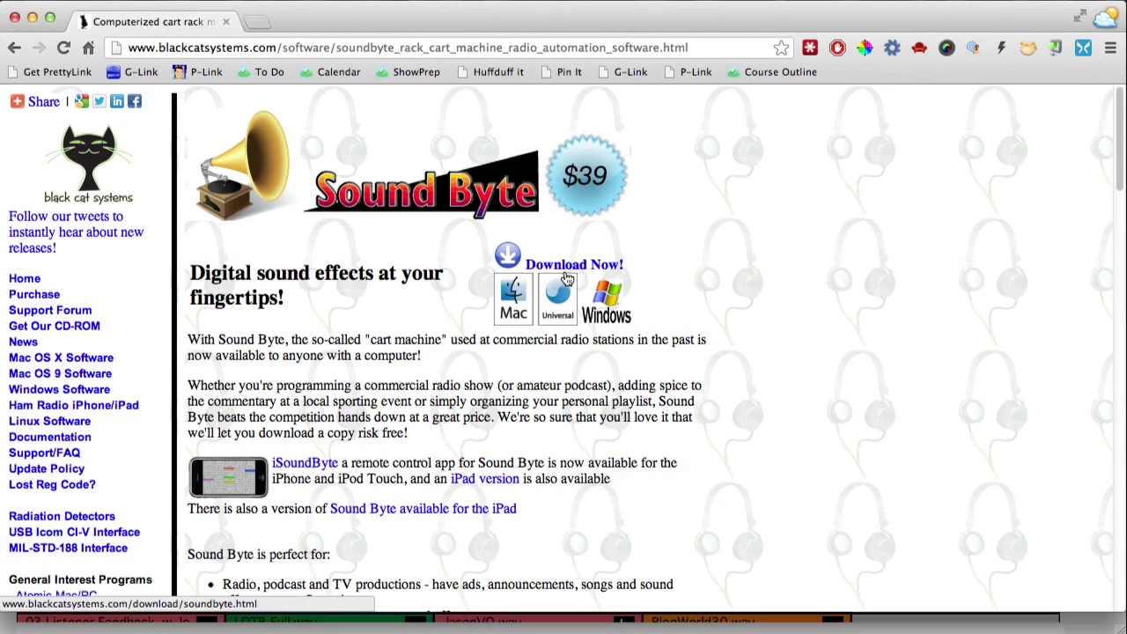
click(579, 182)
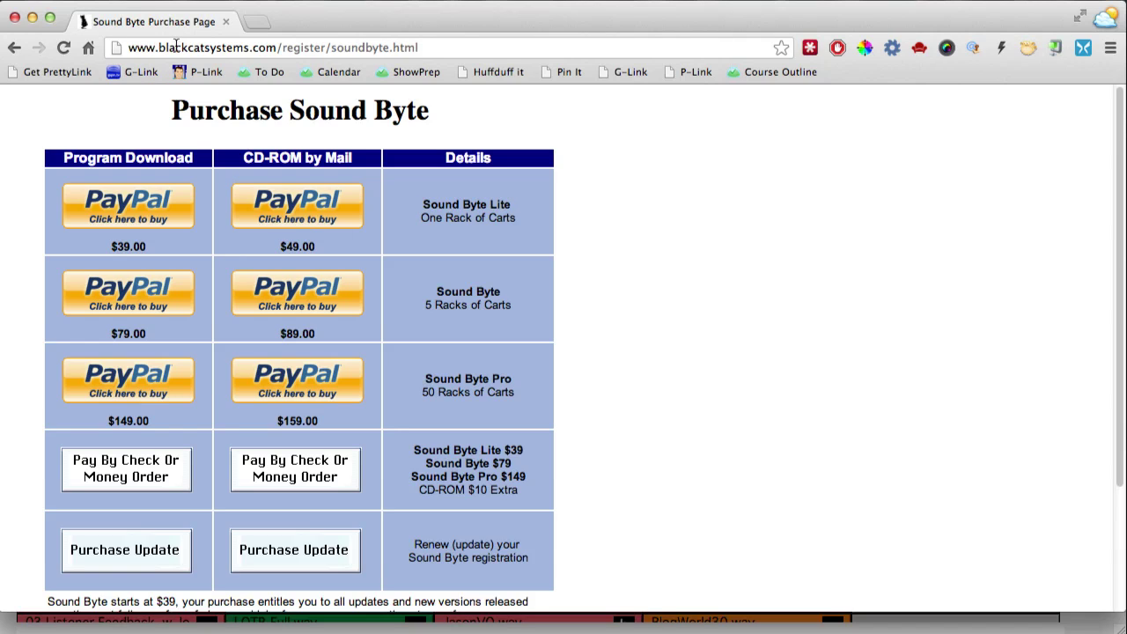
click(33, 18)
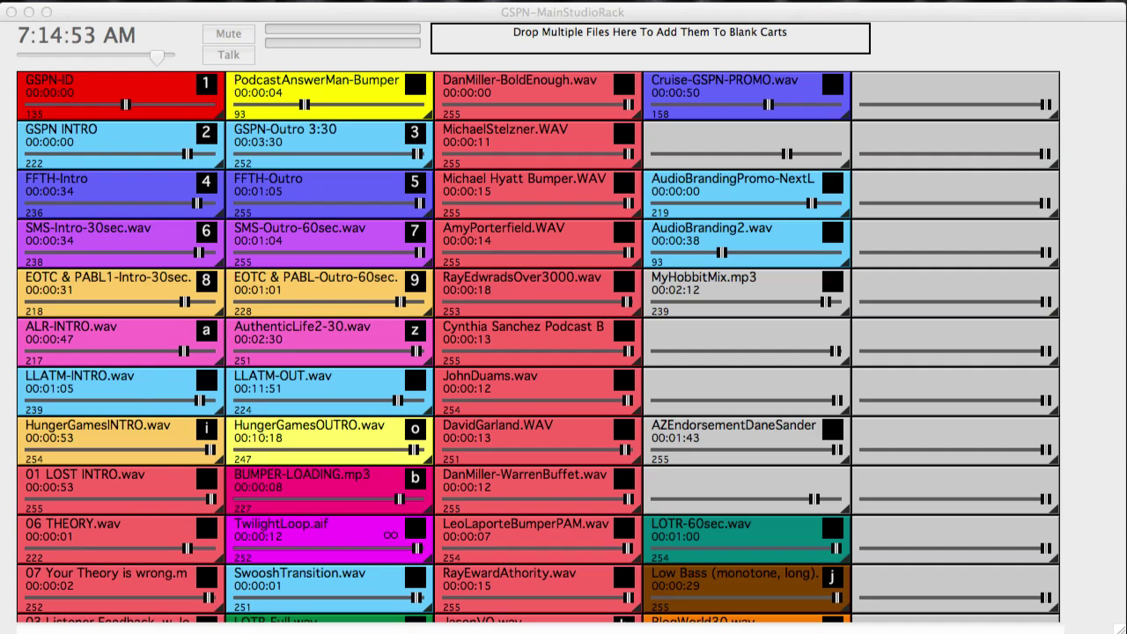
key(super+q)
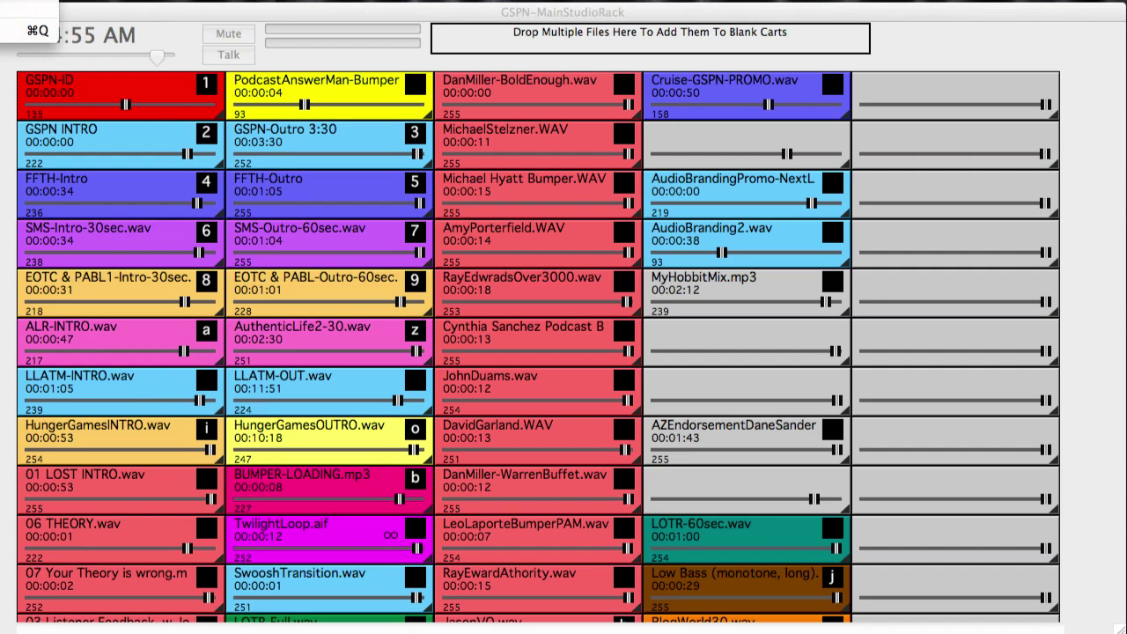
key(super+comma)
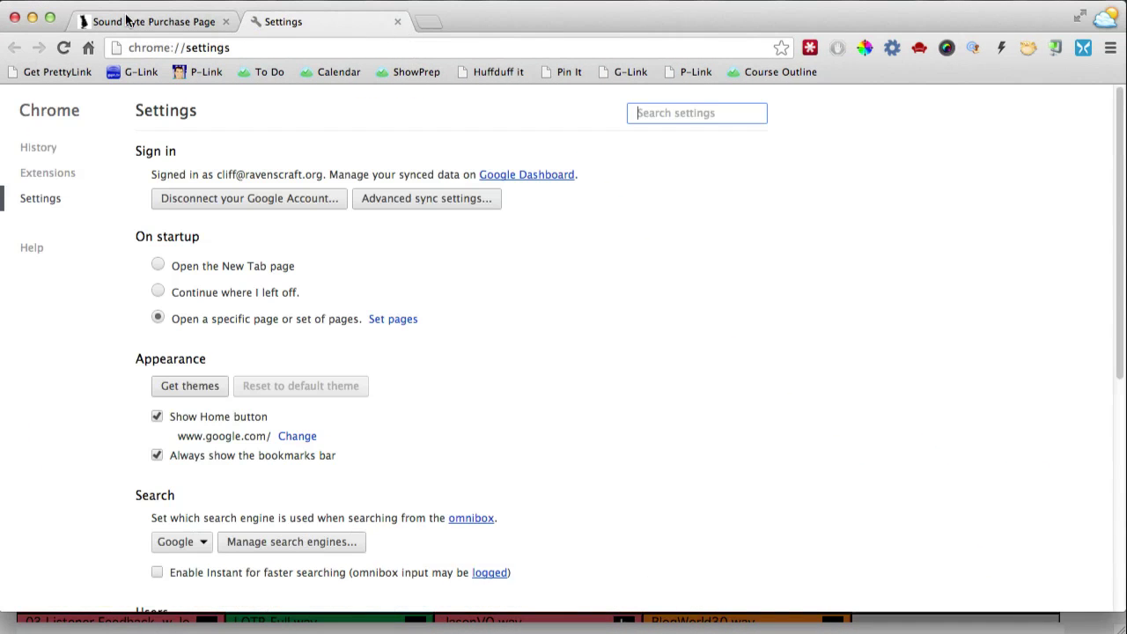
click(32, 18)
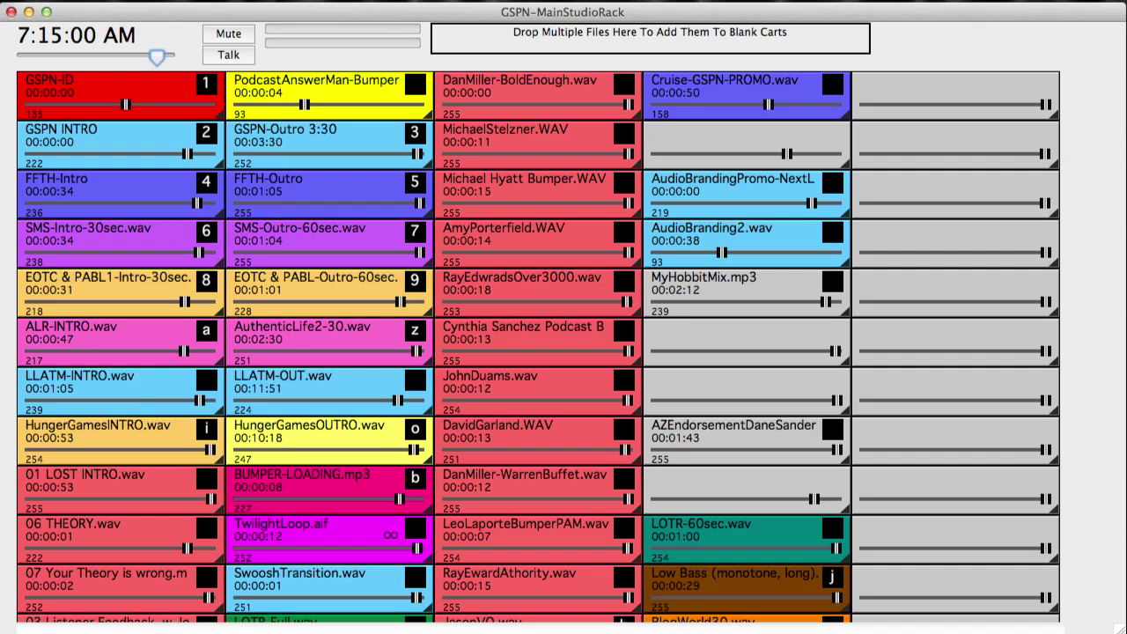
Open Sound Byte's preferences, move the dialog over the cart rack, and examine the playback options
key(super+comma)
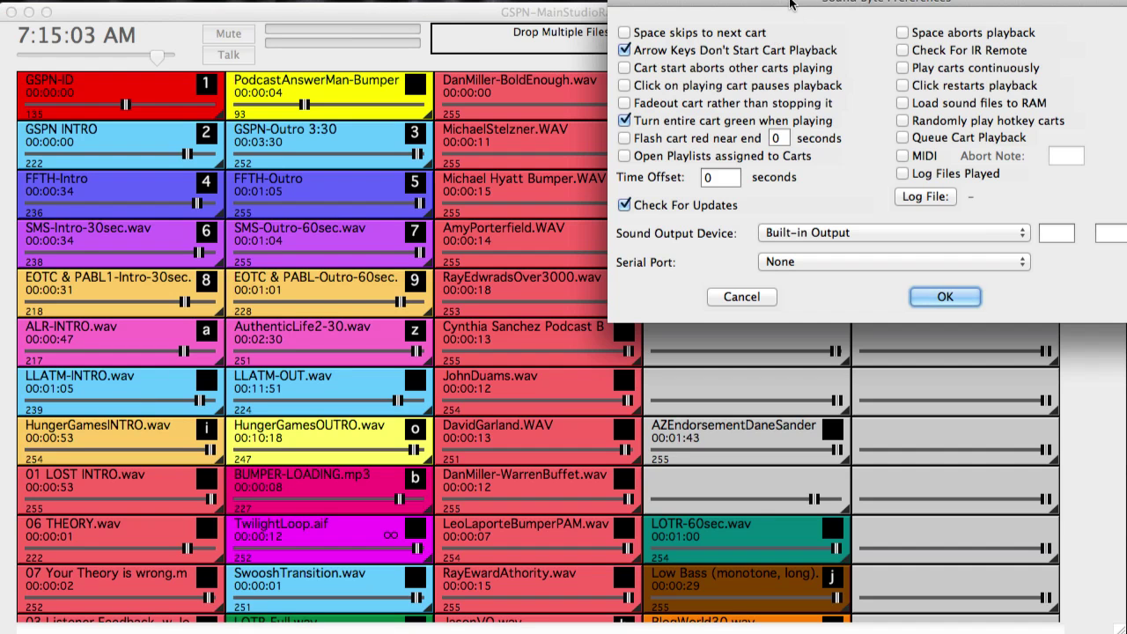
drag(789, 8, 376, 185)
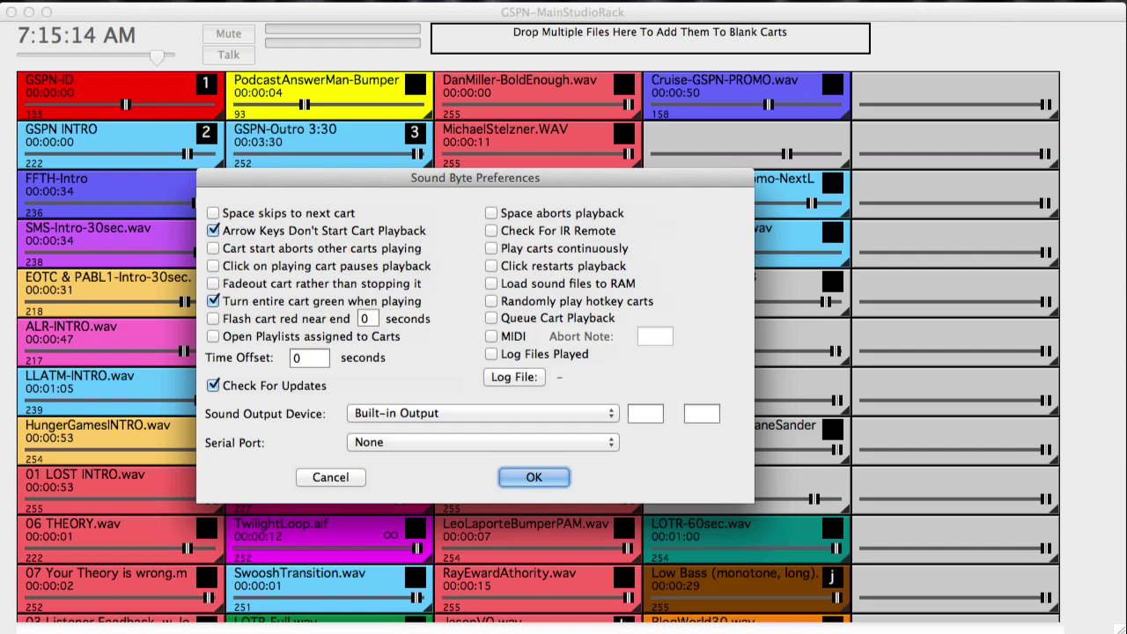
mouse_move(190, 245)
mouse_down()
mouse_move(283, 215)
mouse_move(264, 264)
mouse_move(370, 290)
mouse_move(325, 339)
mouse_move(704, 345)
mouse_move(656, 230)
mouse_move(462, 233)
mouse_move(299, 276)
mouse_move(585, 257)
mouse_move(522, 345)
mouse_move(310, 353)
mouse_move(281, 314)
mouse_move(572, 268)
mouse_move(353, 326)
mouse_move(264, 255)
mouse_move(559, 253)
mouse_move(572, 308)
mouse_move(497, 346)
mouse_up()
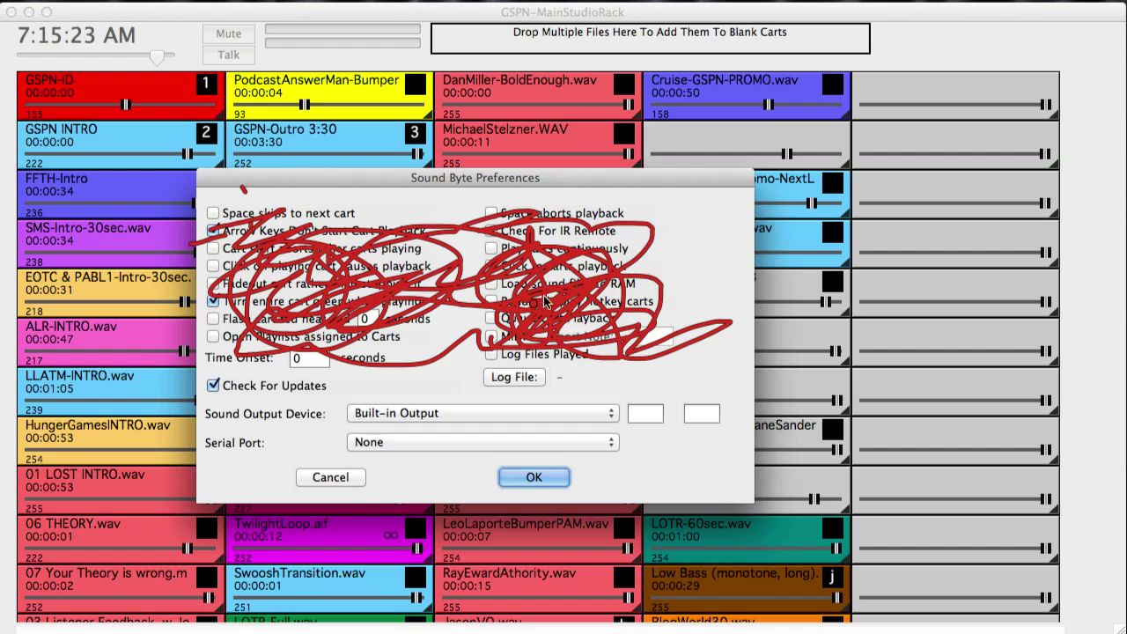
click(690, 188)
key(Escape)
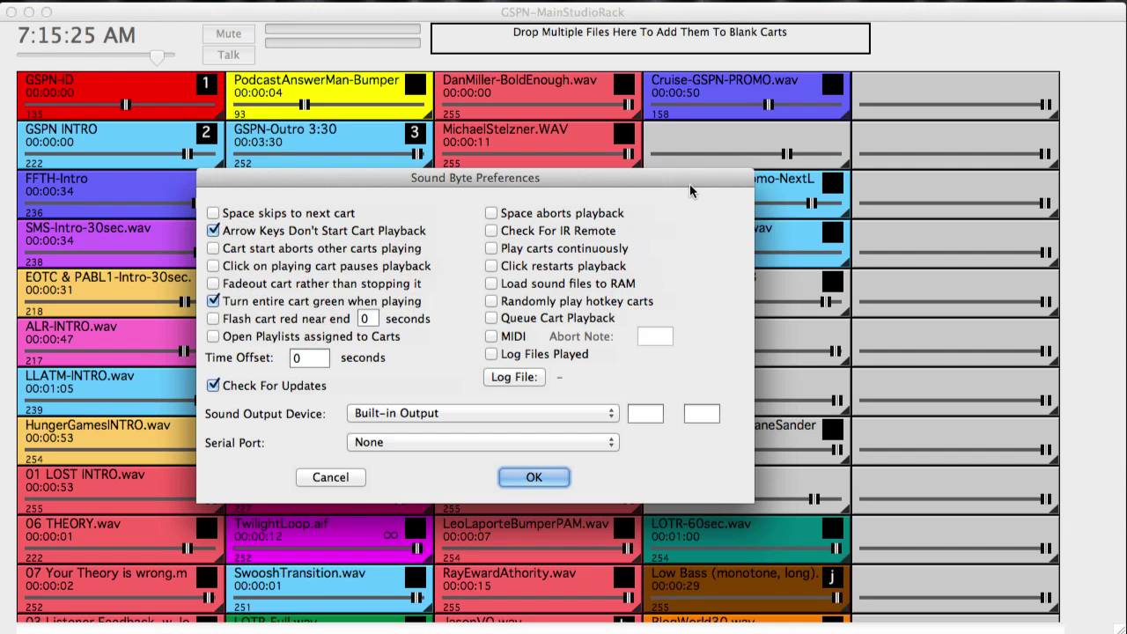
Examine the Sound Output Device choices in the preferences and cancel the dialog without changing anything
click(690, 186)
mouse_move(614, 392)
mouse_down()
mouse_move(297, 396)
mouse_move(190, 416)
mouse_move(280, 440)
mouse_move(619, 446)
mouse_move(638, 389)
mouse_move(370, 387)
mouse_up()
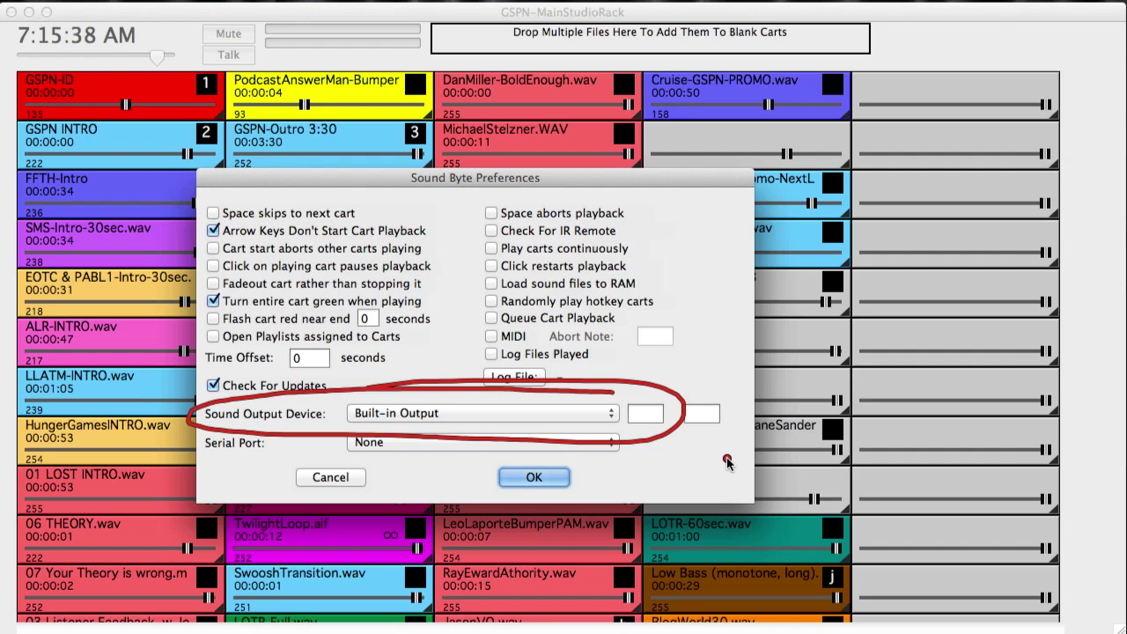
key(Escape)
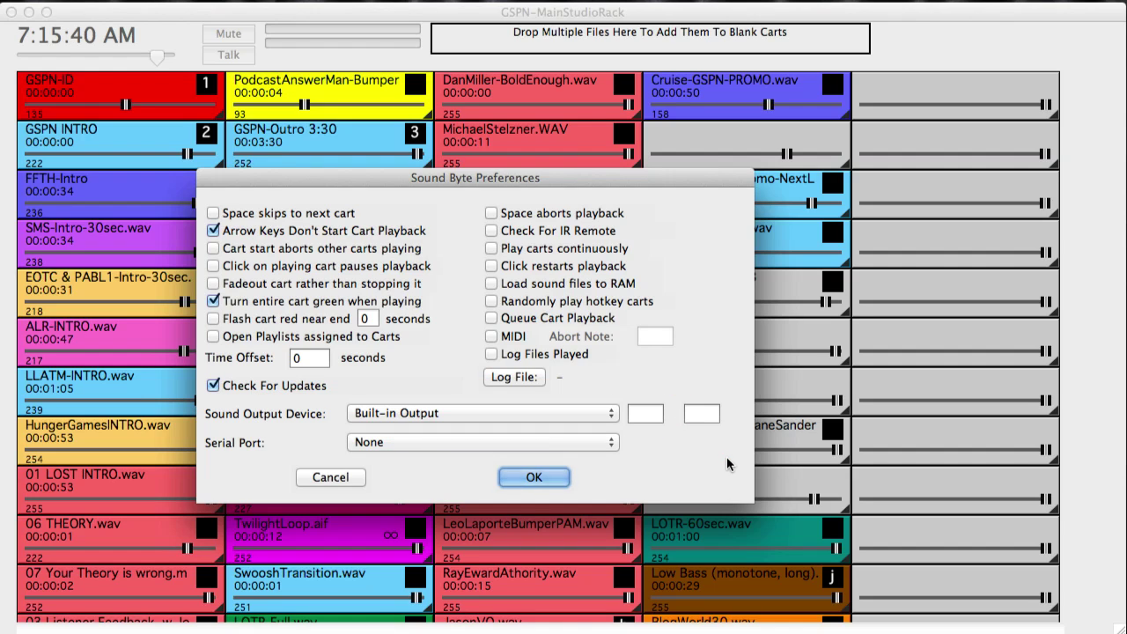
click(609, 417)
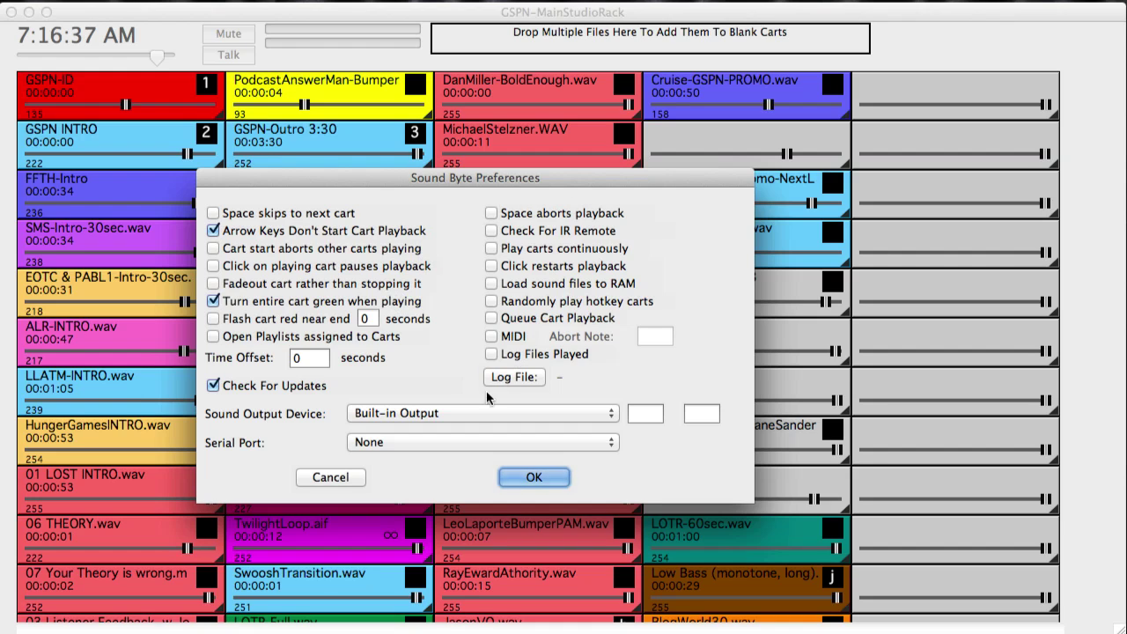
click(329, 476)
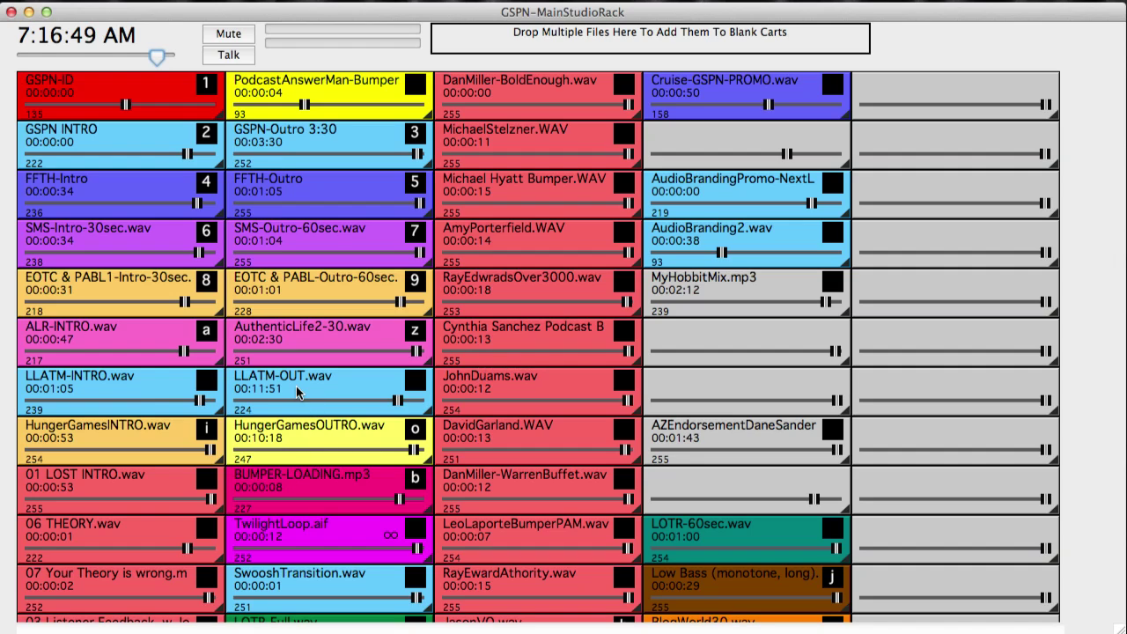
Play the 06 THEORY, 07 Your Theory is wrong and BUMPER-LOADING carts, and set the GSPN-ID cart's volume to 141
click(124, 531)
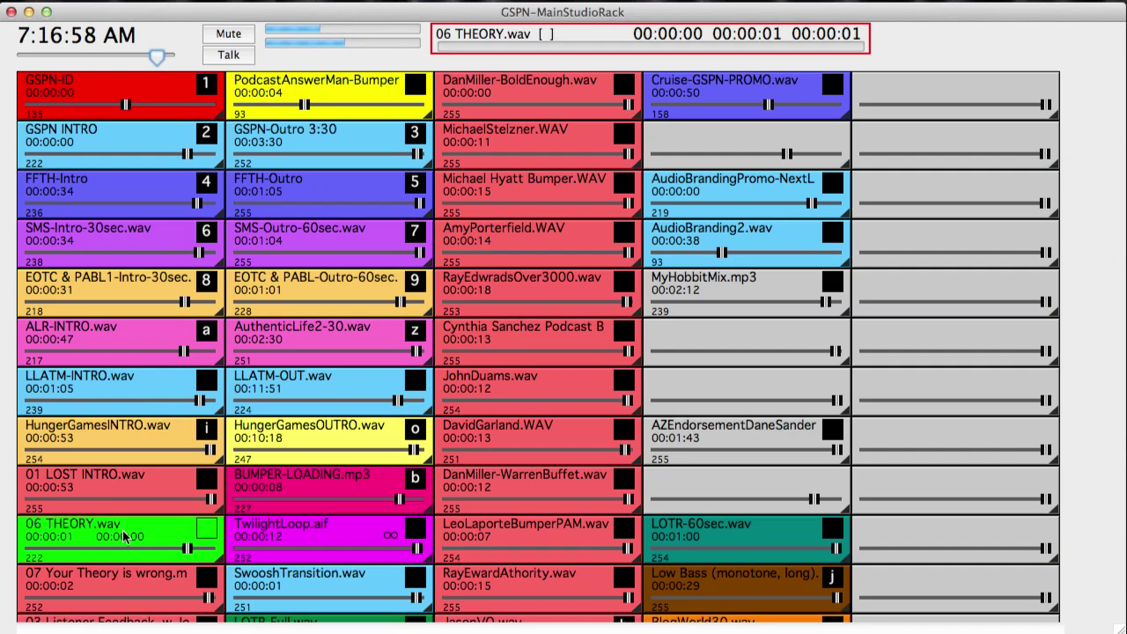
click(113, 588)
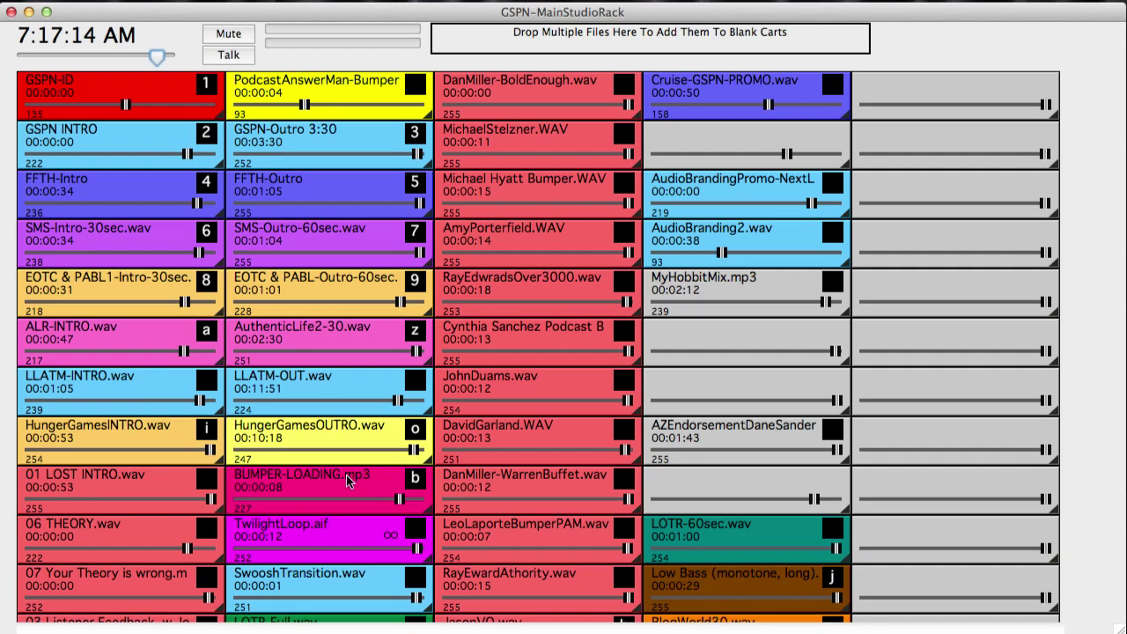
click(346, 474)
mouse_move(128, 105)
mouse_down()
mouse_move(166, 115)
mouse_move(130, 108)
mouse_up()
Preview the AudioBranding2 and AudioBrandingPromo-NextLevel carts briefly, and lower the NextLevel promo's volume to 89
click(769, 232)
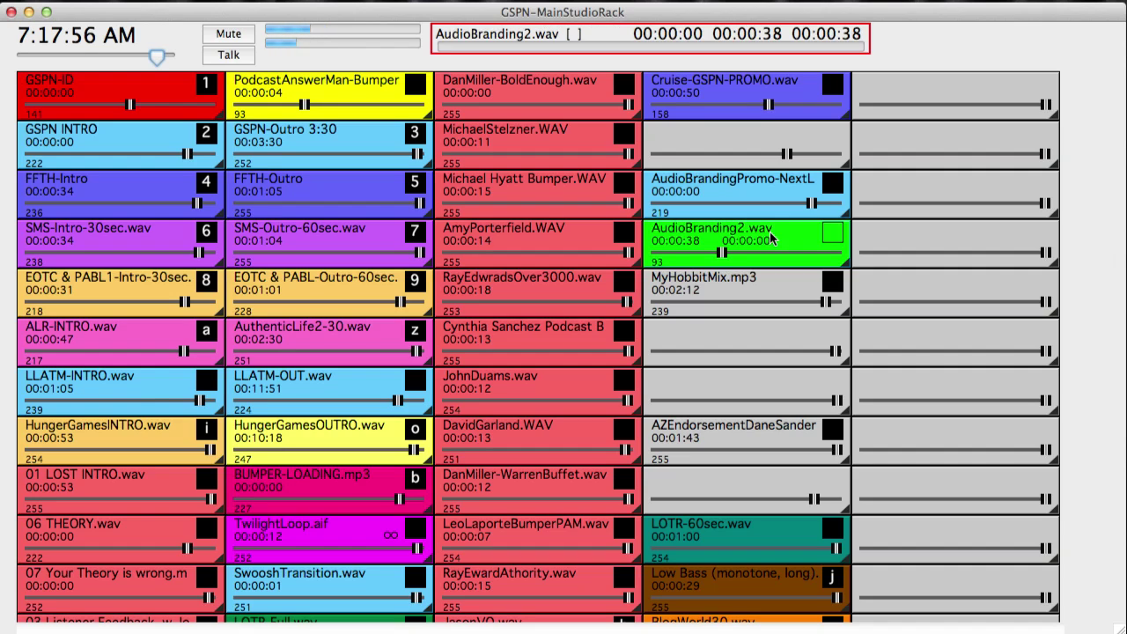
click(769, 232)
click(765, 184)
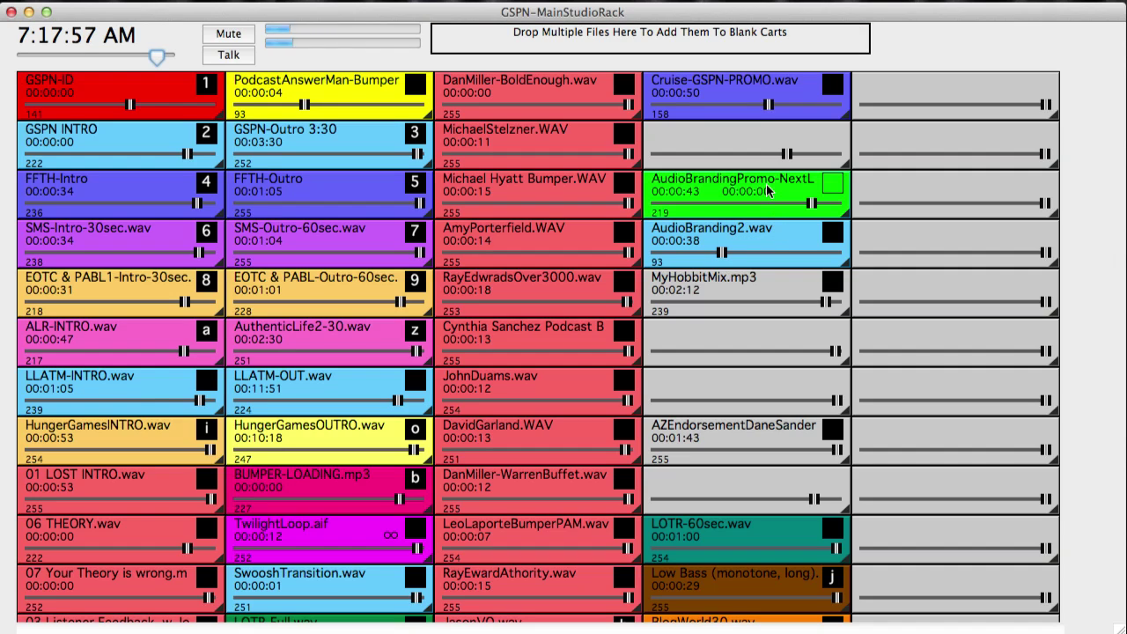
click(773, 186)
drag(814, 202, 719, 204)
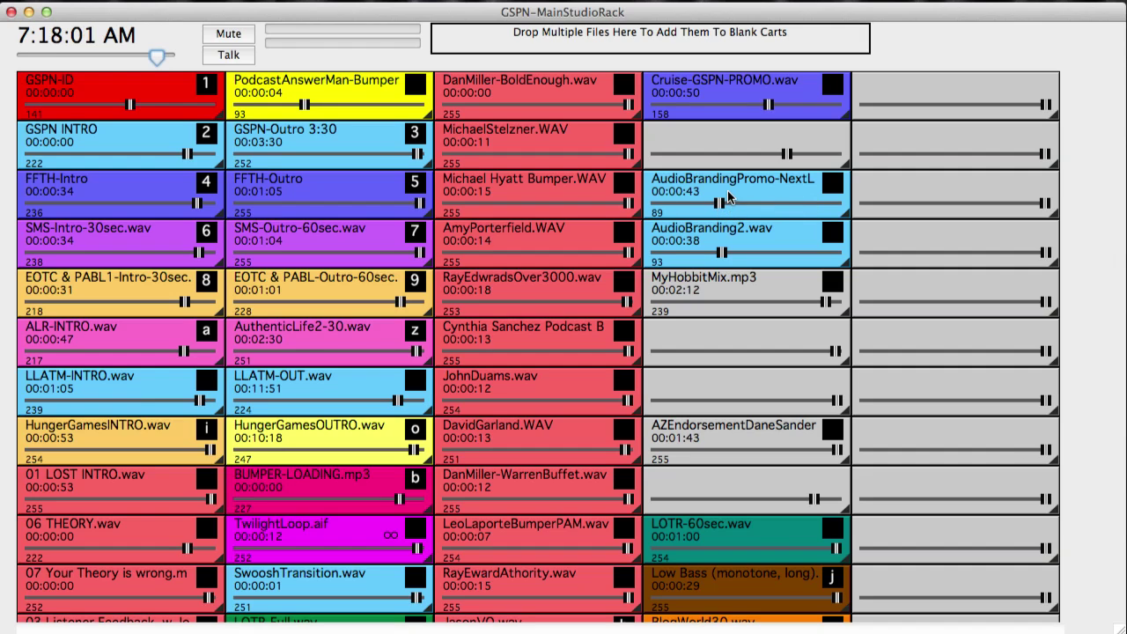
click(729, 195)
click(759, 195)
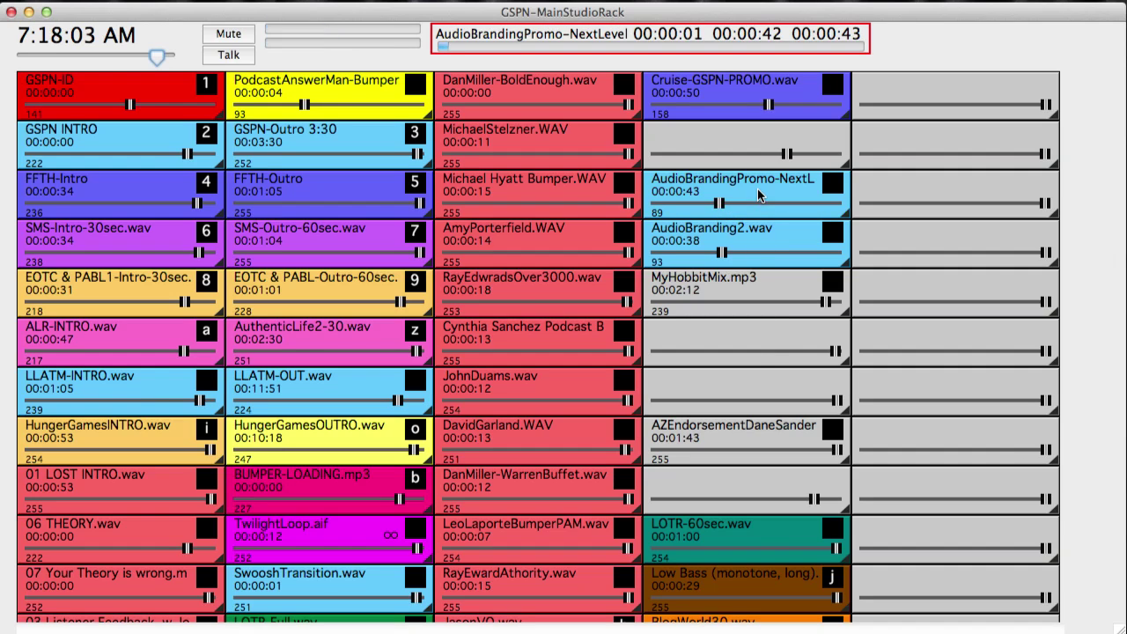
Preview the Cruise-GSPN-PROMO.wav cart, try its volume at 146, and set it to 159
click(747, 89)
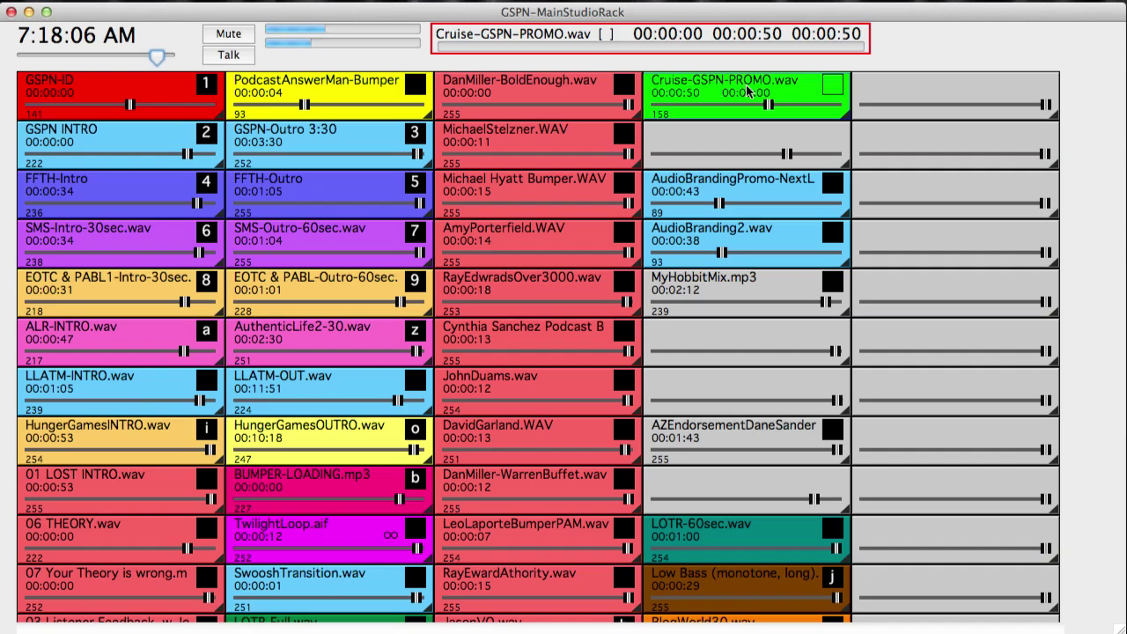
click(746, 90)
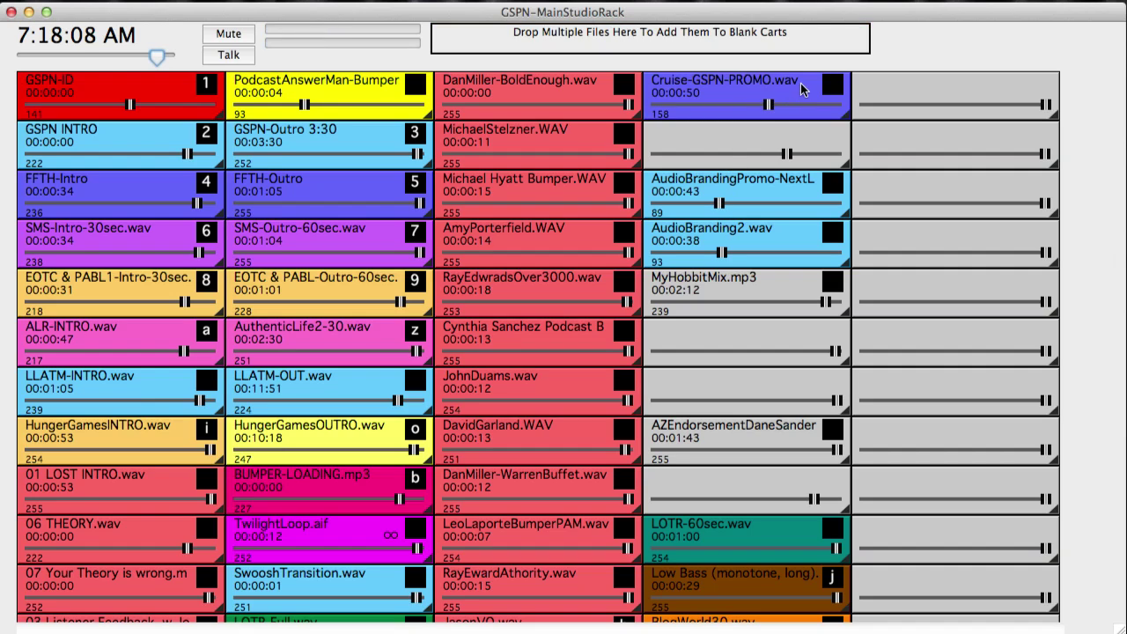
drag(768, 104, 760, 107)
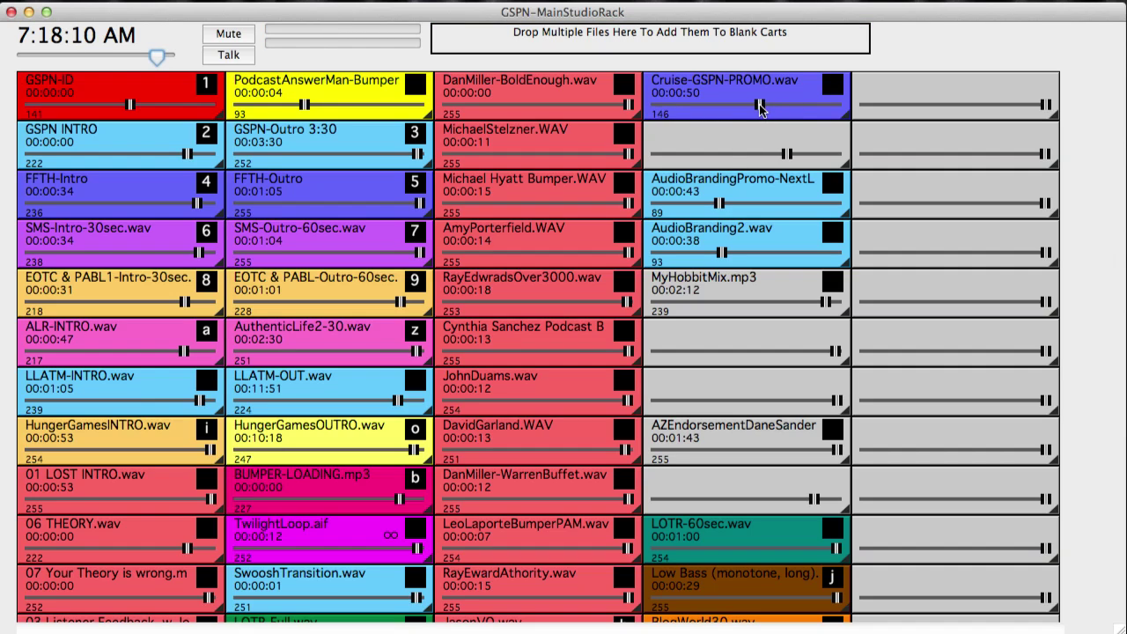
double_click(735, 91)
drag(759, 105, 768, 105)
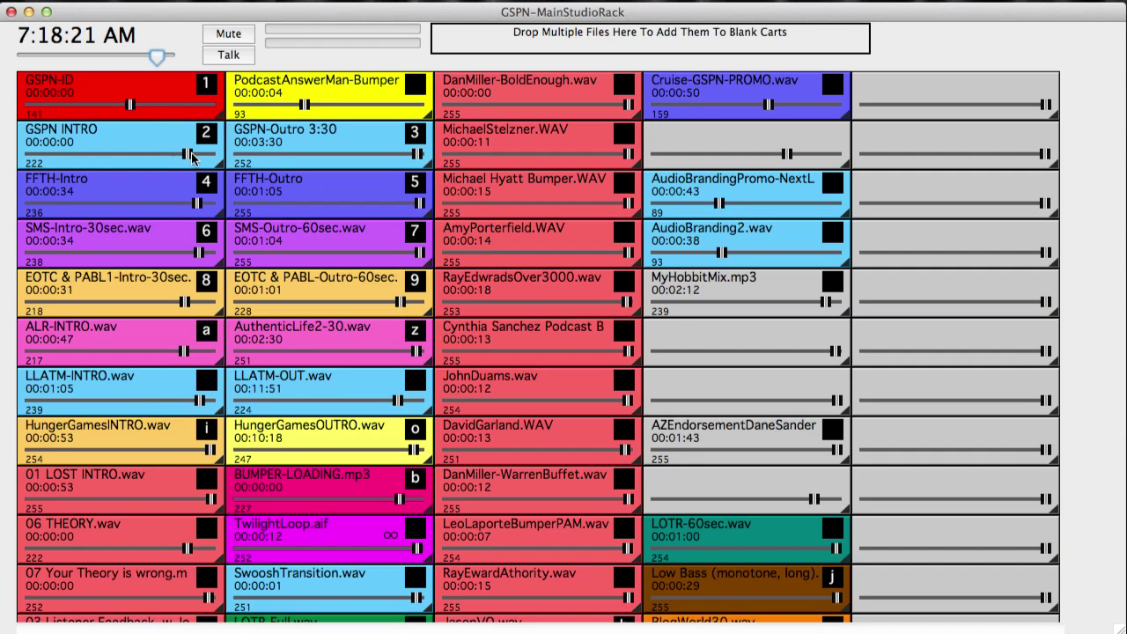
Lower the GSPN INTRO cart's volume slightly and raise it back to 221
mouse_move(189, 157)
mouse_down()
mouse_move(205, 156)
mouse_move(138, 158)
mouse_move(211, 163)
mouse_move(180, 168)
mouse_up()
mouse_move(179, 158)
mouse_down()
mouse_move(98, 162)
mouse_move(187, 165)
mouse_up()
Play the Michael Hyatt Bumper cart over the playing GSPN-ID cart and reduce the bumper's volume to 172
click(92, 88)
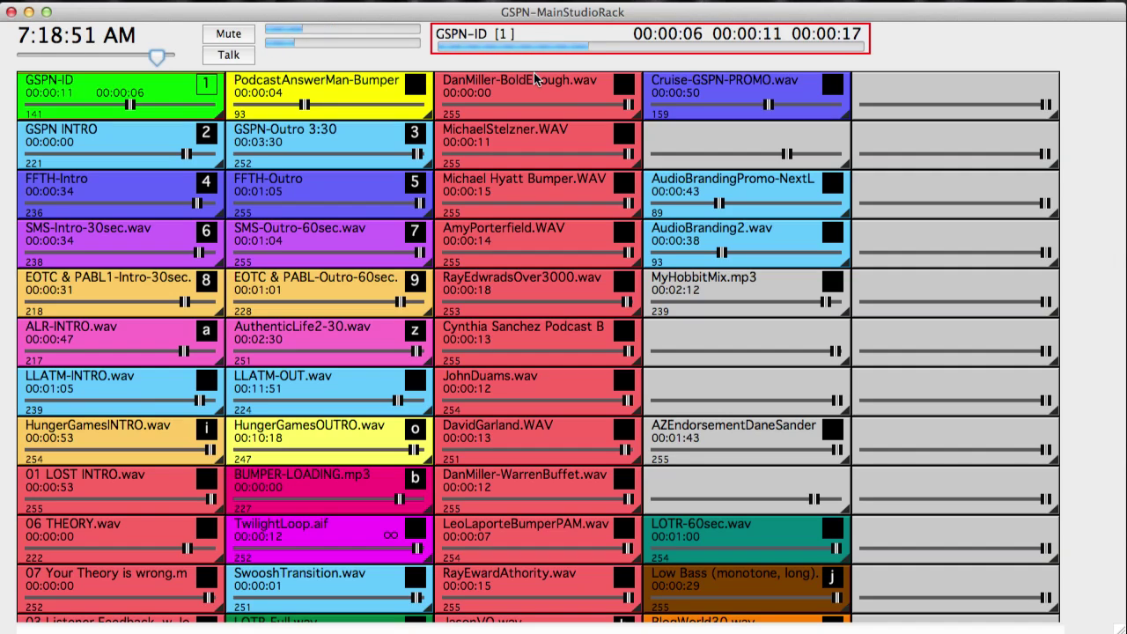
click(523, 186)
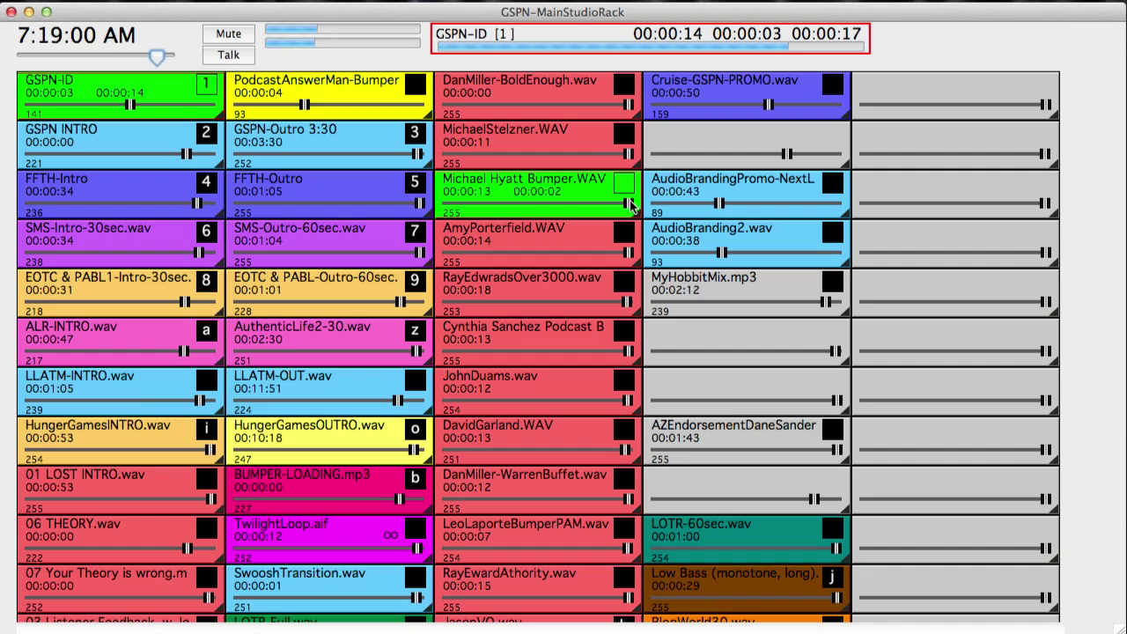
drag(627, 204, 569, 204)
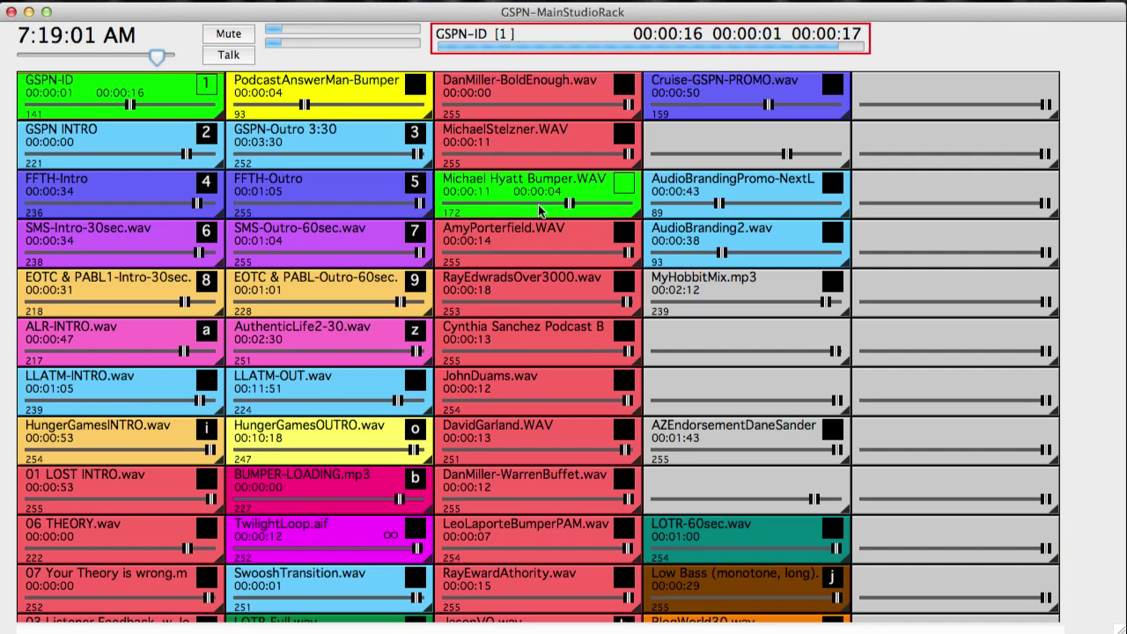
Play the GSPN INTRO cart, fade its volume down in stages to 157, 43, 33 and 28, and raise it to 211
click(137, 132)
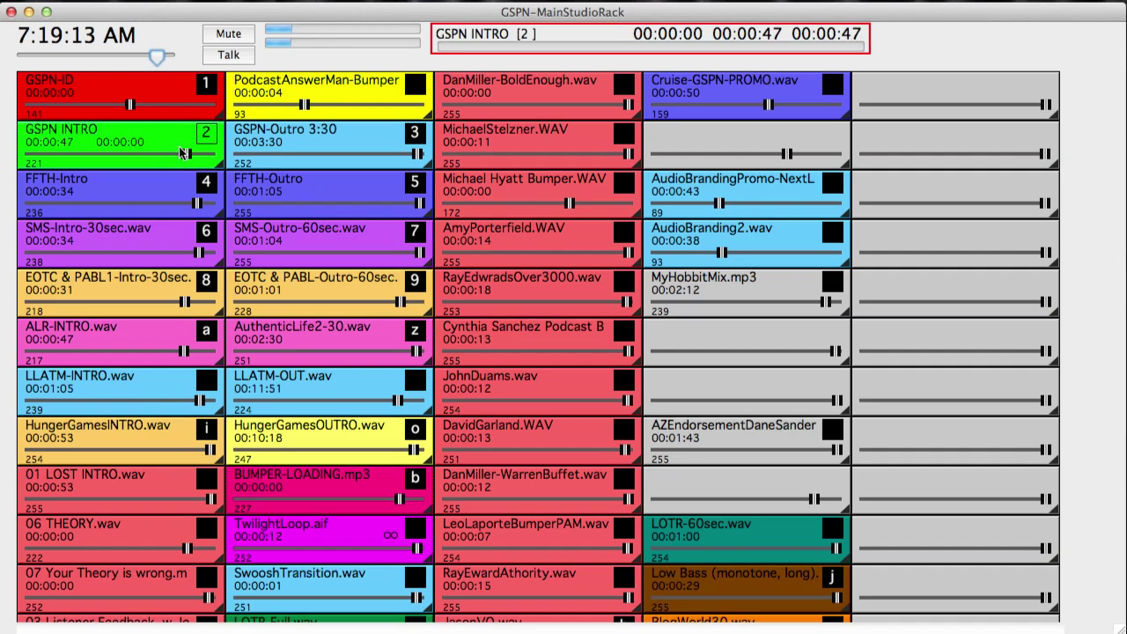
drag(188, 156, 141, 156)
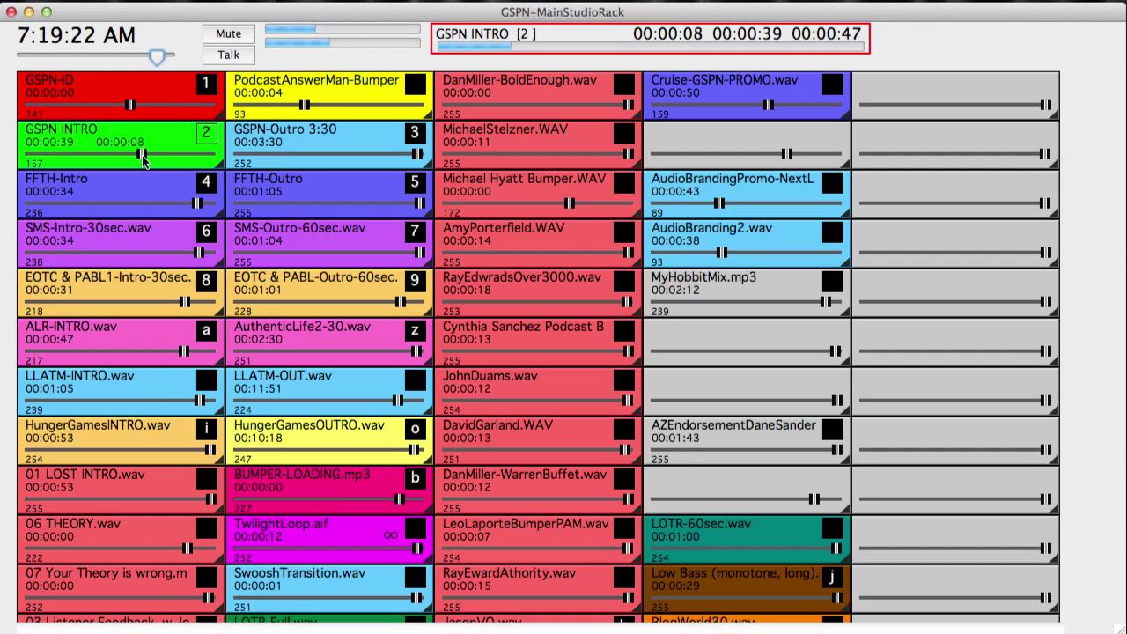
drag(143, 157, 62, 161)
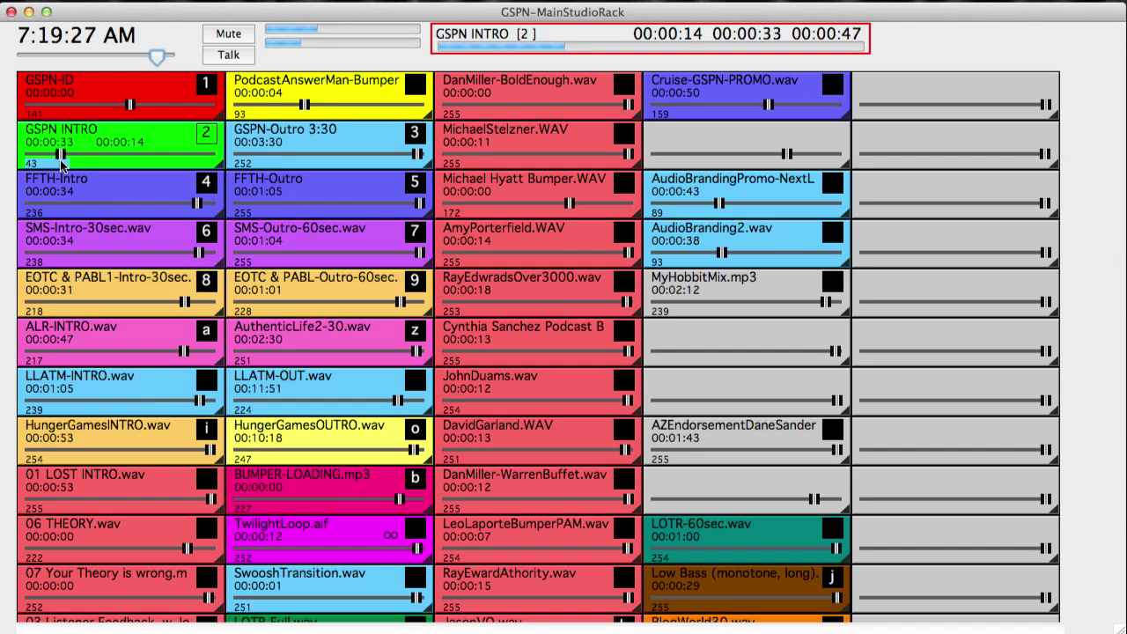
drag(61, 162, 52, 167)
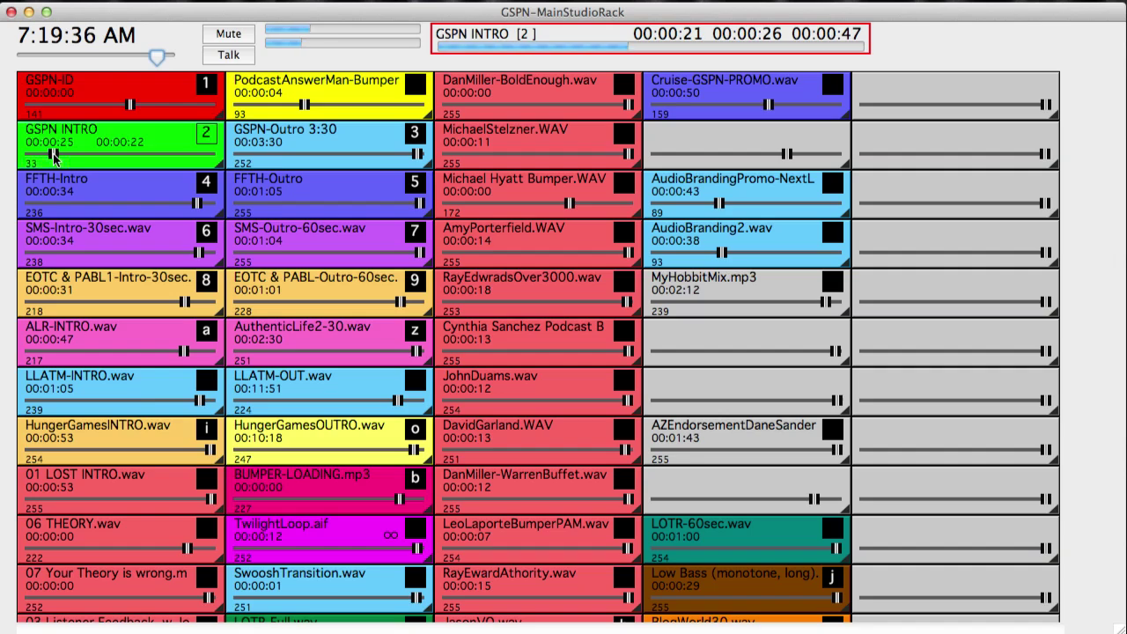
mouse_move(54, 157)
mouse_down()
mouse_move(116, 163)
mouse_move(51, 164)
mouse_up()
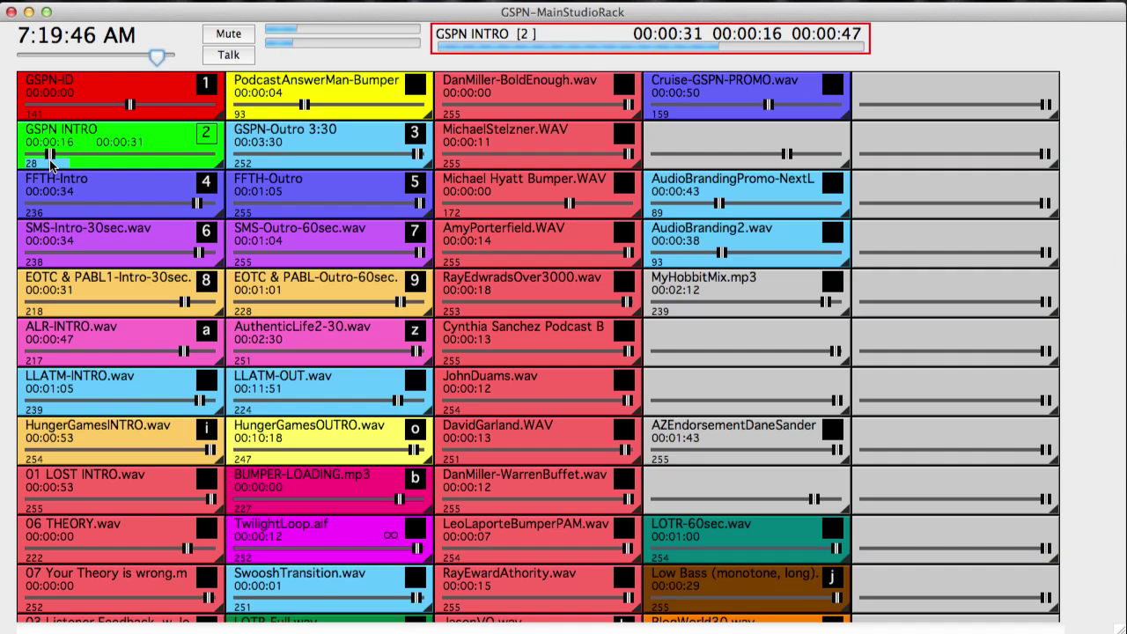
drag(50, 160, 182, 166)
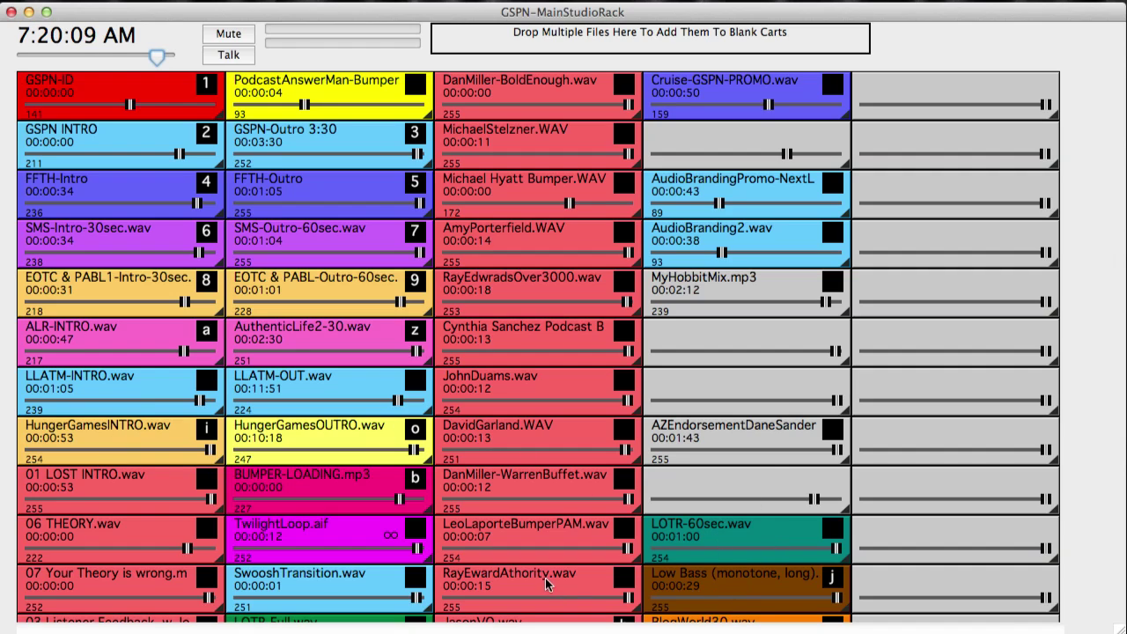
Play the LLATM-INTRO.wav cart briefly and stop it
click(137, 390)
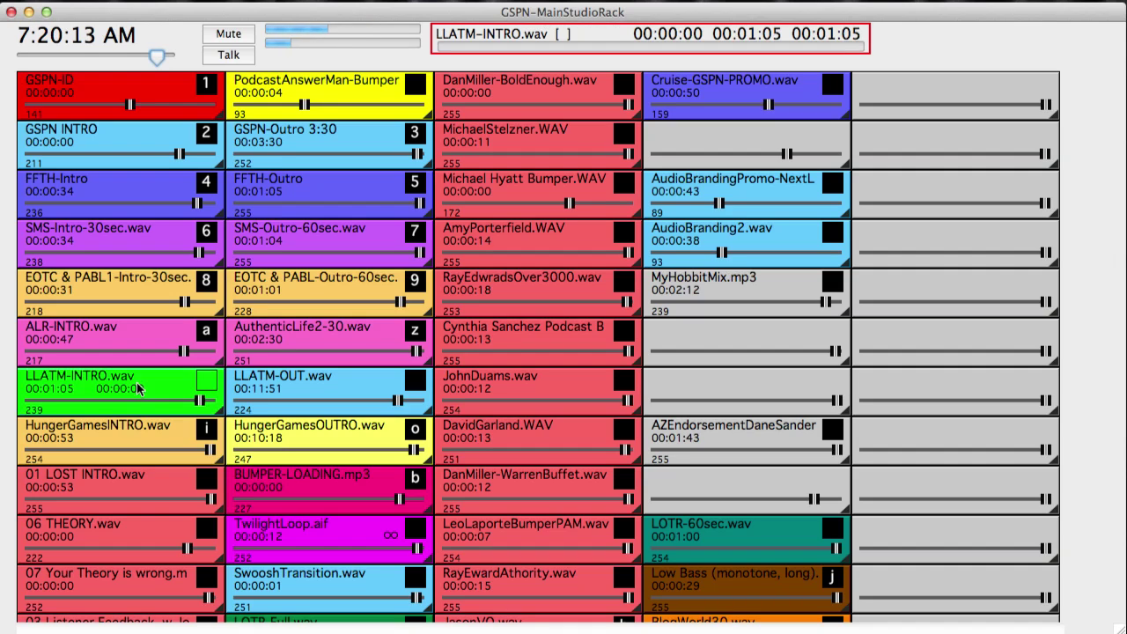
click(139, 385)
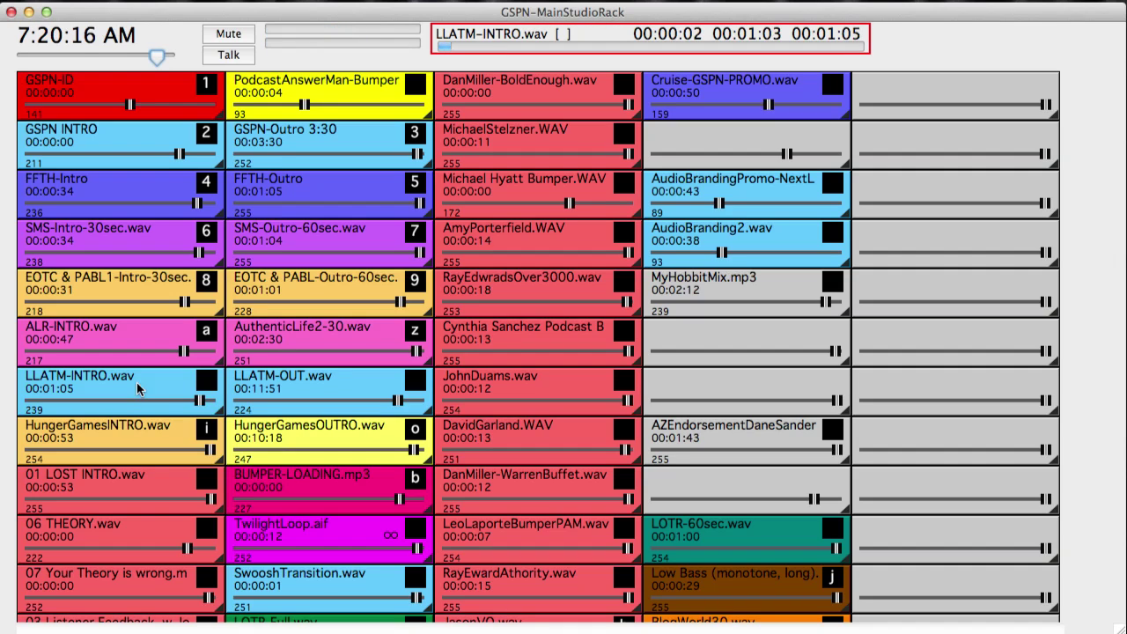
Play the HungerGamesINTRO.wav cart and the ALR-INTRO.wav cart one after the other, stopping each one
click(130, 430)
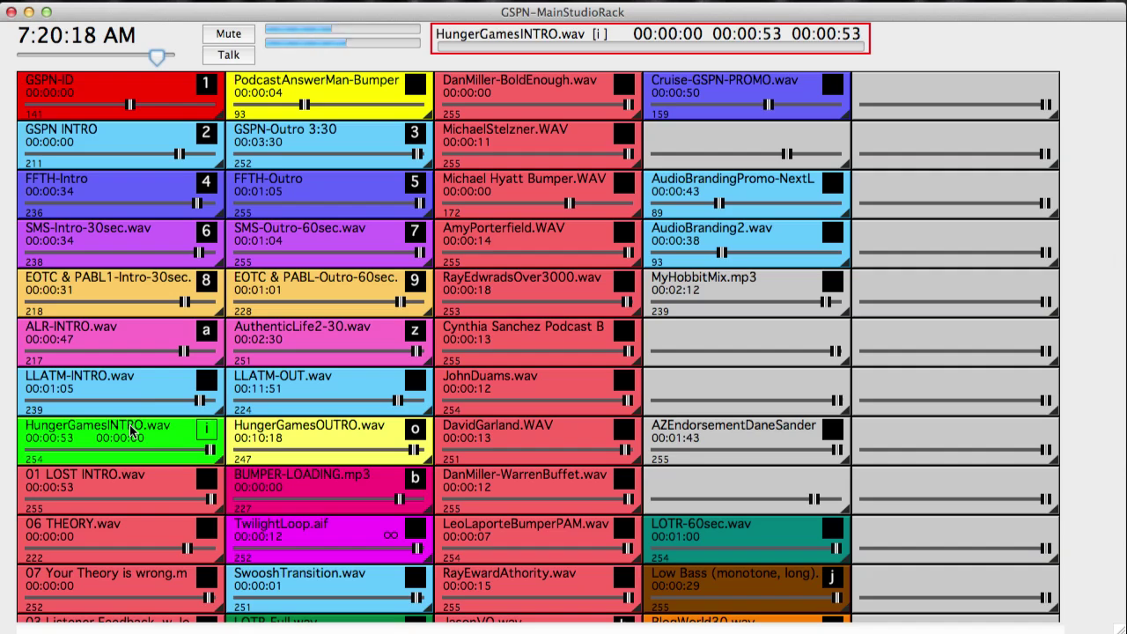
click(131, 430)
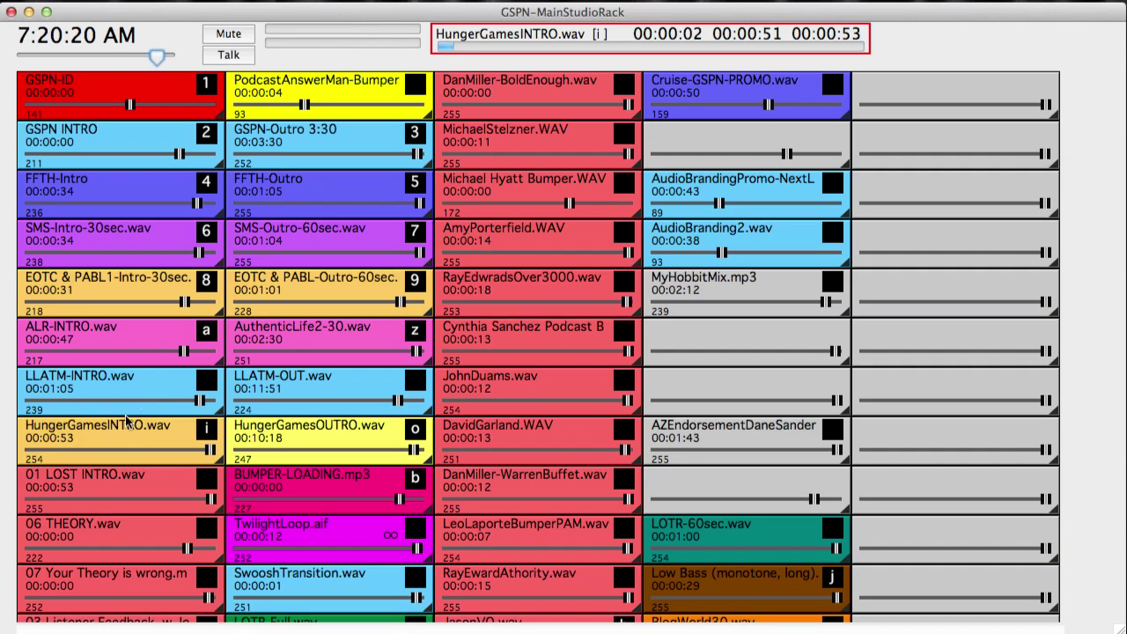
click(140, 329)
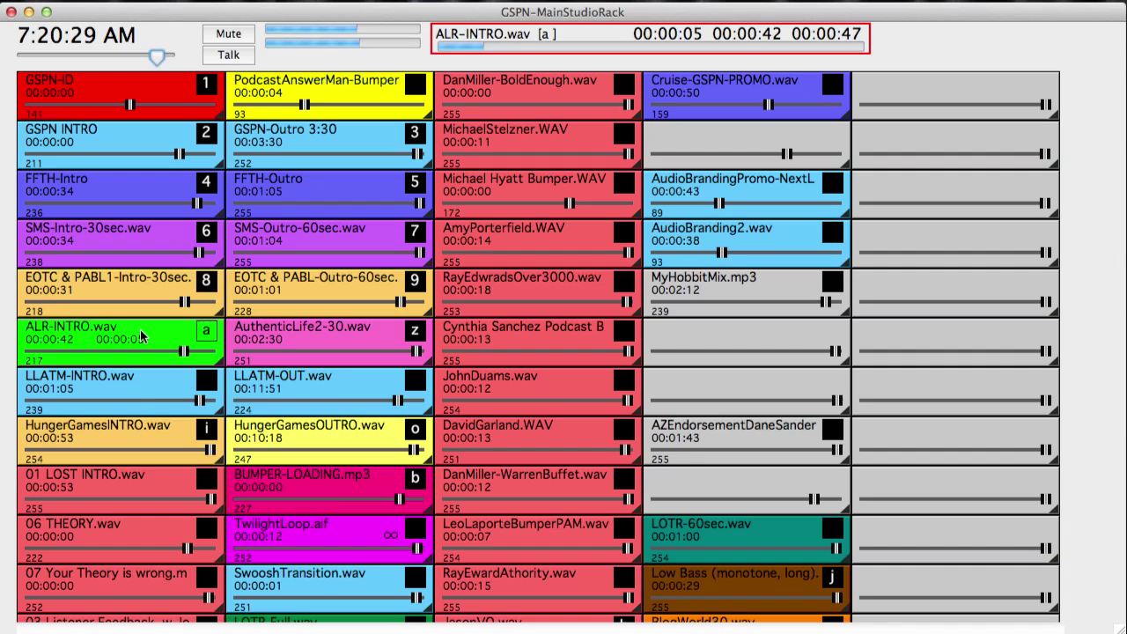
click(140, 329)
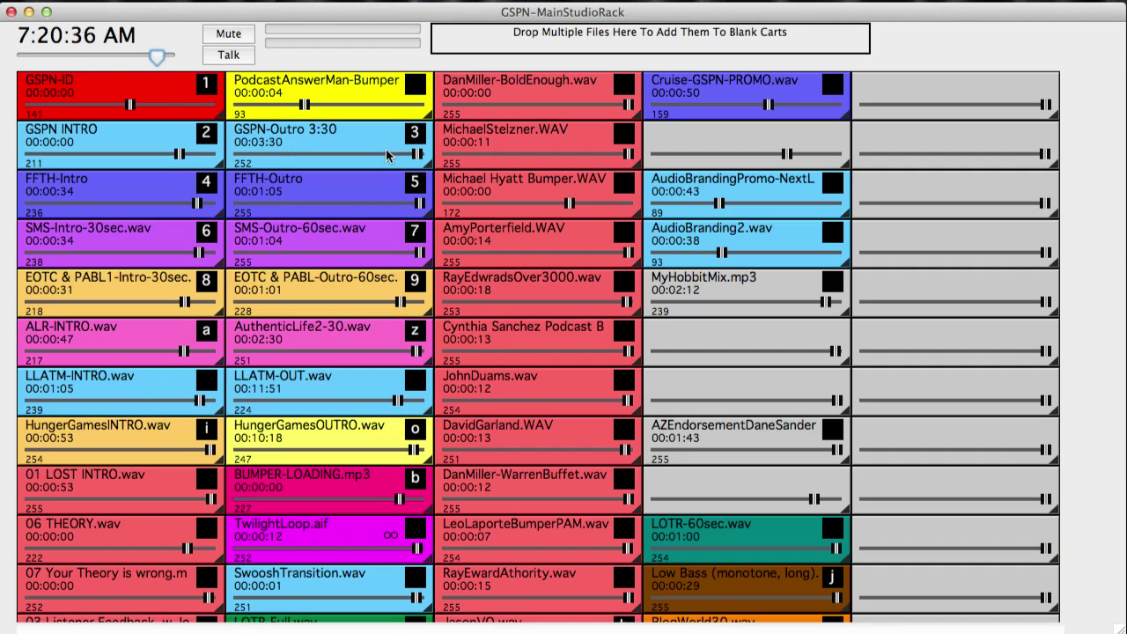
Play the GSPN-Outro 3:30 cart and examine its elapsed, remaining and total time counters
click(331, 140)
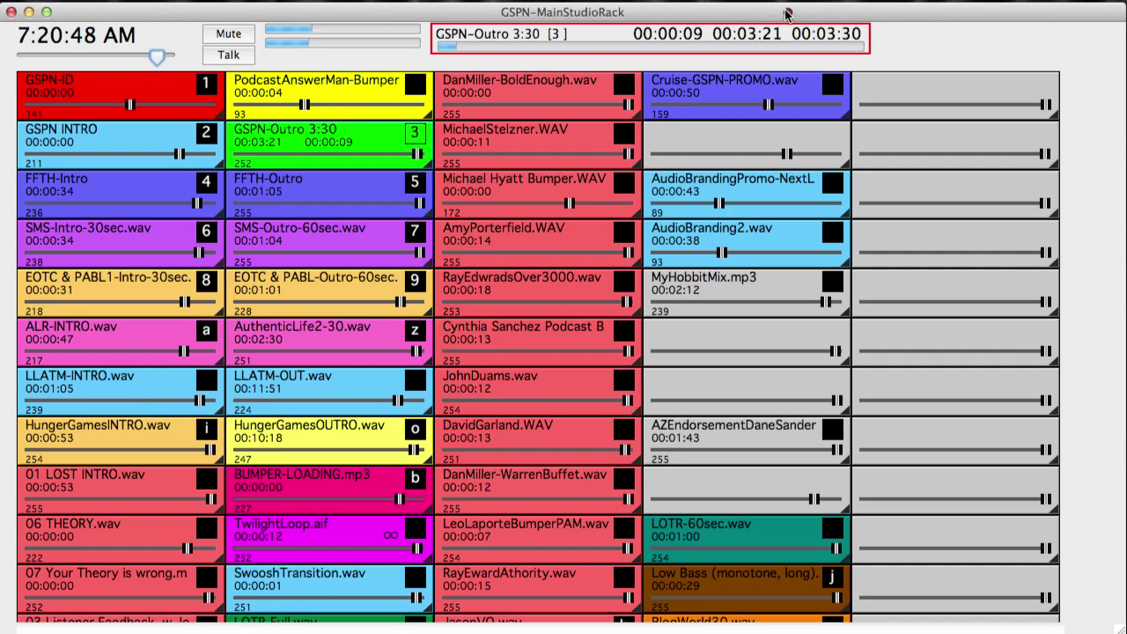
mouse_move(698, 15)
mouse_down()
mouse_move(656, 19)
mouse_move(664, 53)
mouse_move(697, 20)
mouse_up()
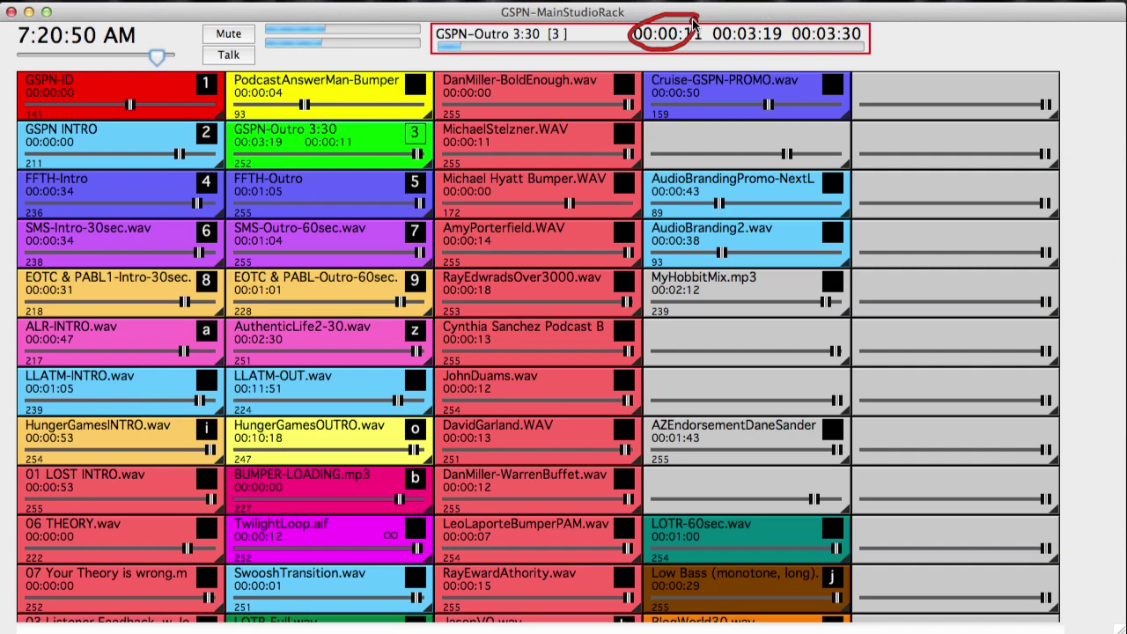
mouse_move(851, 42)
mouse_down()
mouse_move(859, 19)
mouse_move(820, 35)
mouse_move(878, 28)
mouse_move(856, 22)
mouse_up()
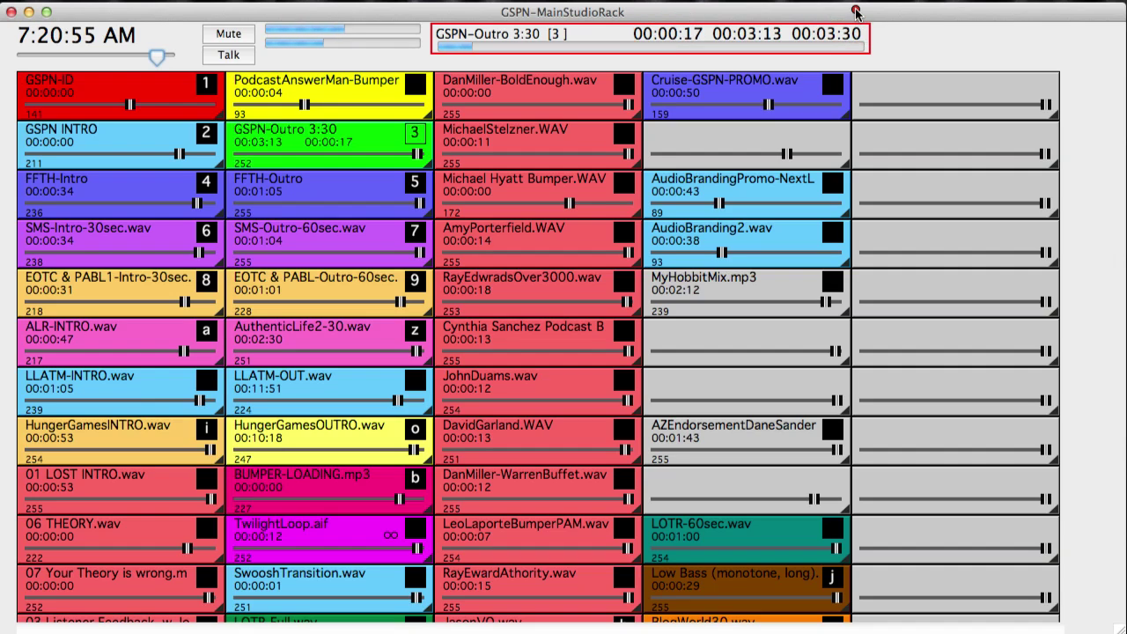
mouse_move(790, 18)
mouse_down()
mouse_move(743, 16)
mouse_move(720, 40)
mouse_move(803, 55)
mouse_move(770, 16)
mouse_move(731, 22)
mouse_up()
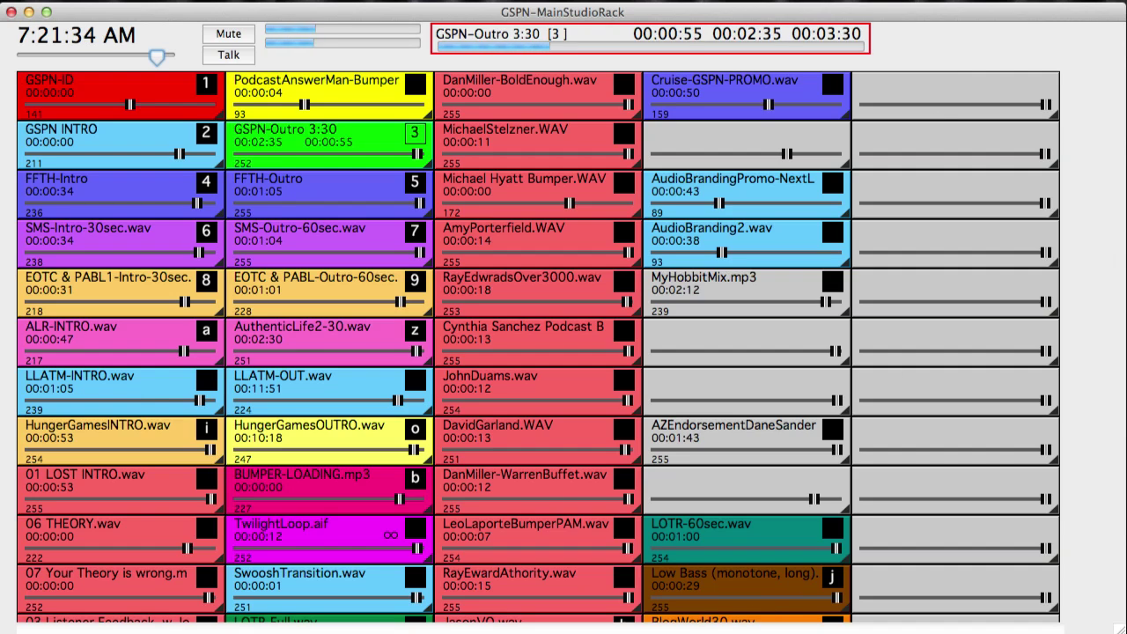
Switch to Finder and add Applause-CHEER.wav, Chainsaw.wav, DoorBell.wav and SNEEZE.wav from Sound Effects to the first four blank carts of the fifth column
key(super+Tab)
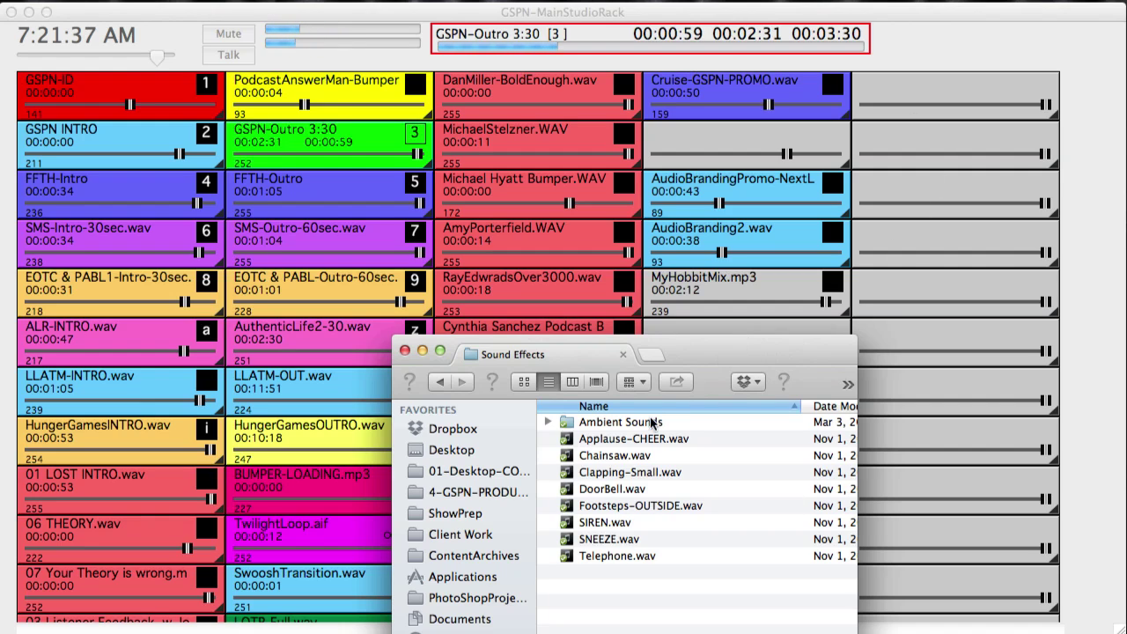
click(624, 447)
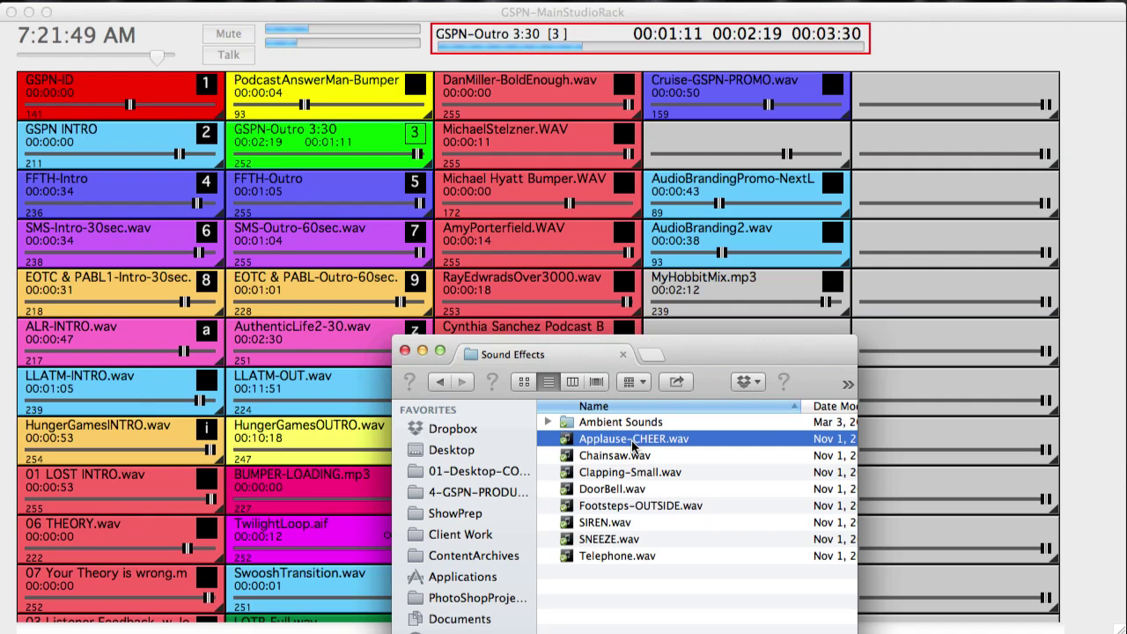
drag(634, 444, 972, 99)
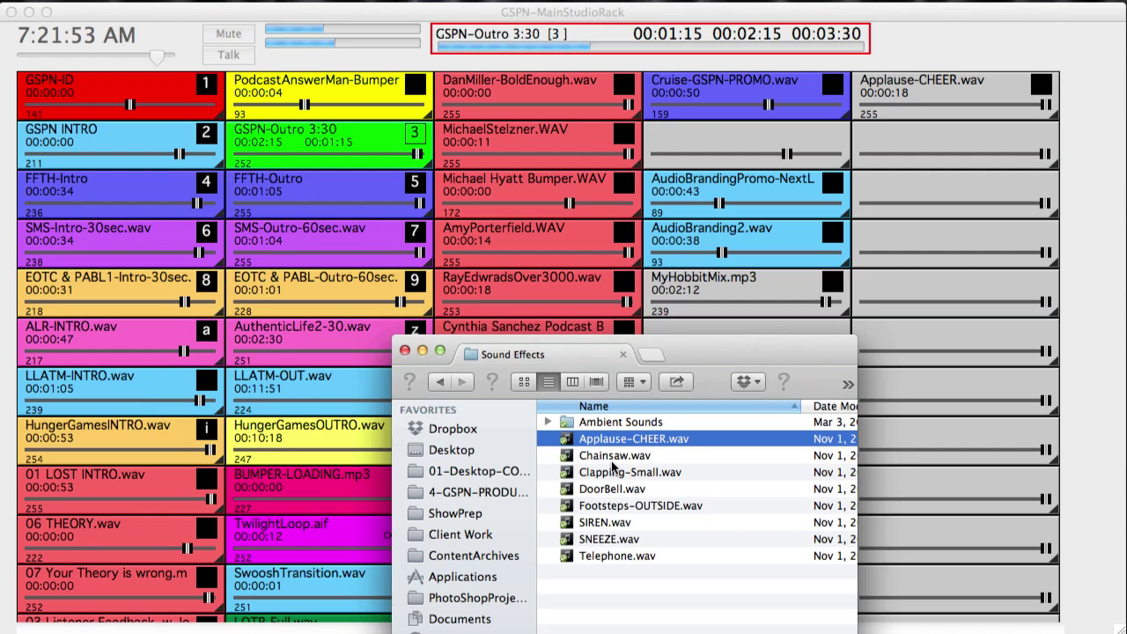
drag(613, 460, 980, 164)
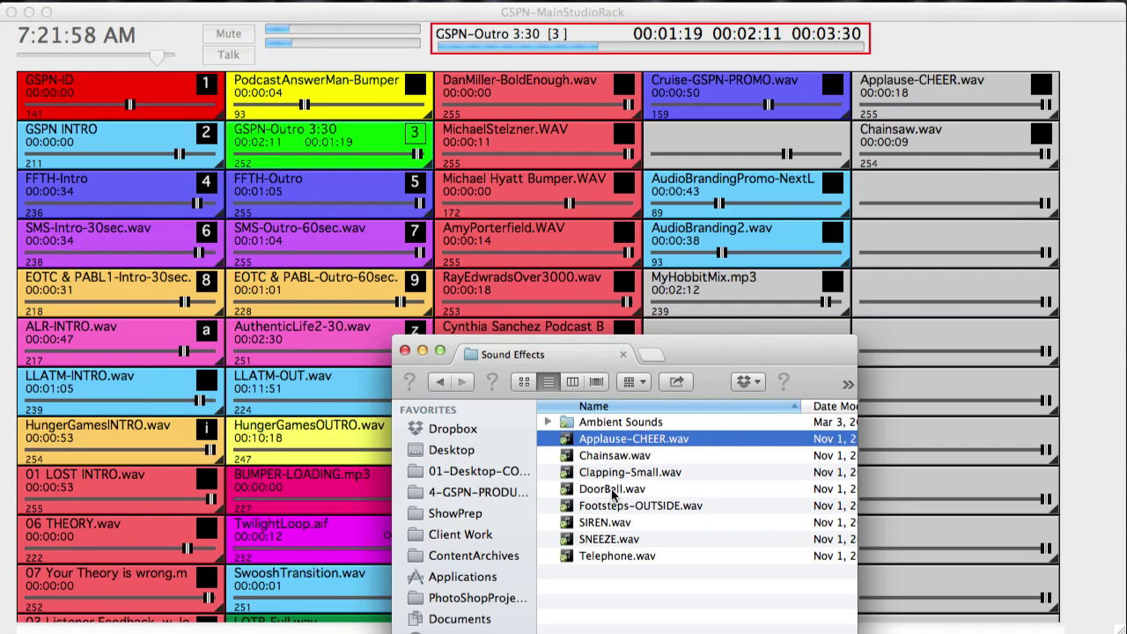
drag(614, 493, 945, 199)
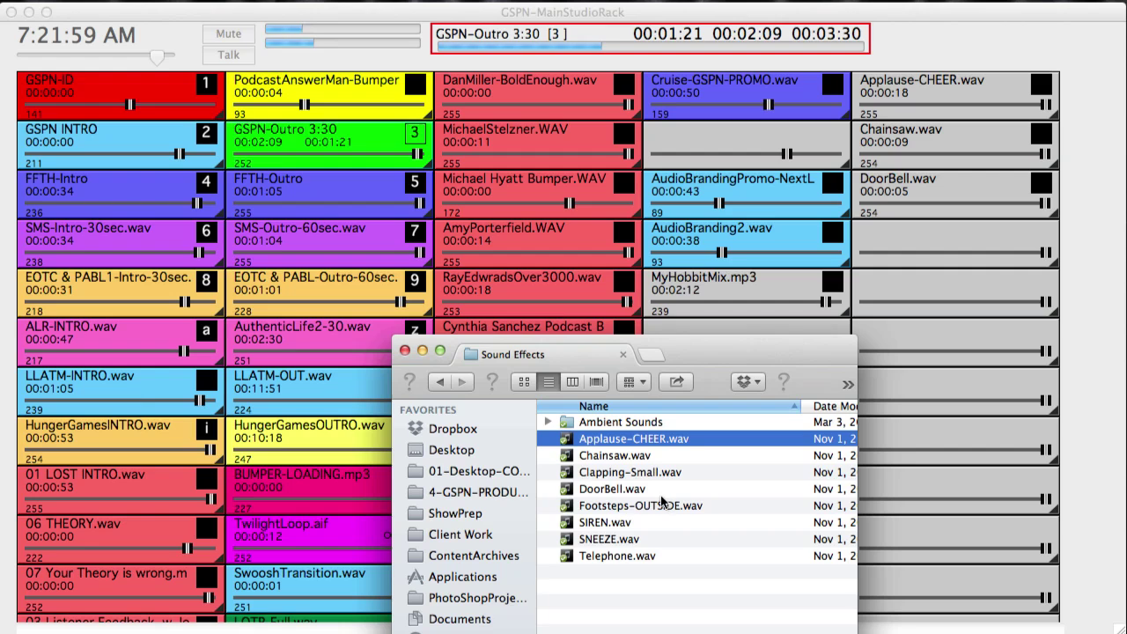
drag(614, 539, 940, 252)
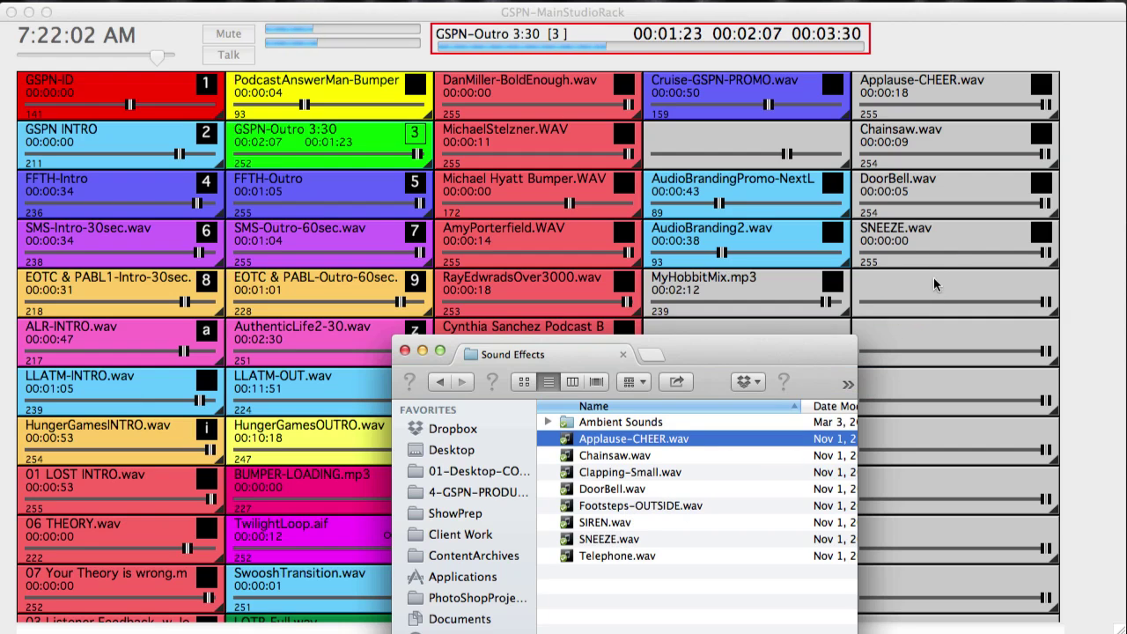
click(422, 351)
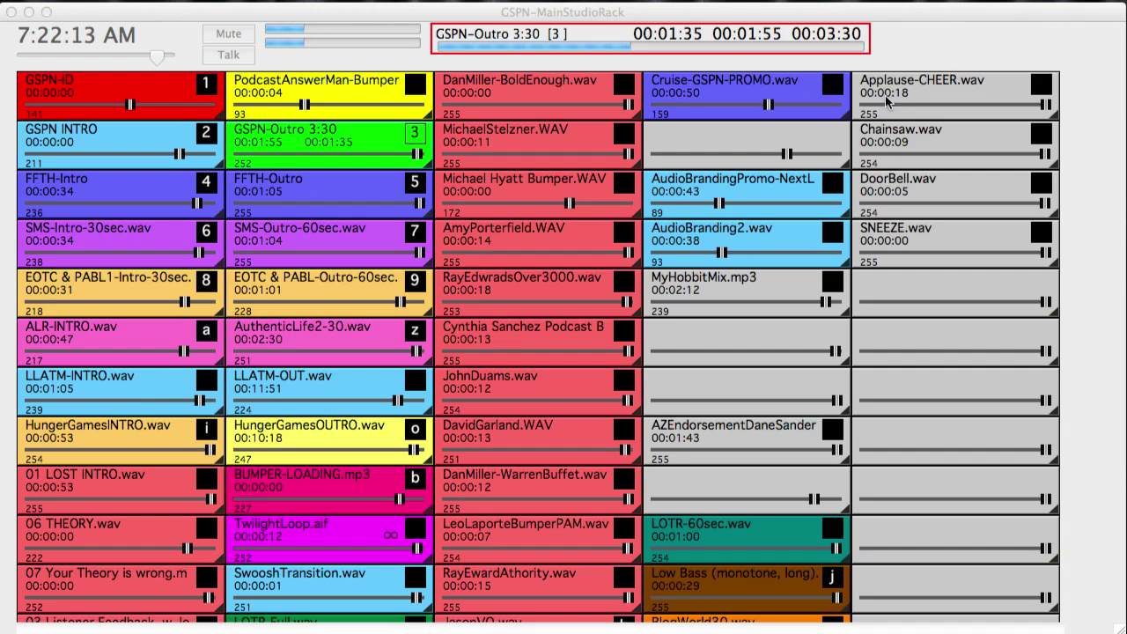
Stop the GSPN-Outro 3:30 cart and lower the rack's master volume slightly
click(376, 143)
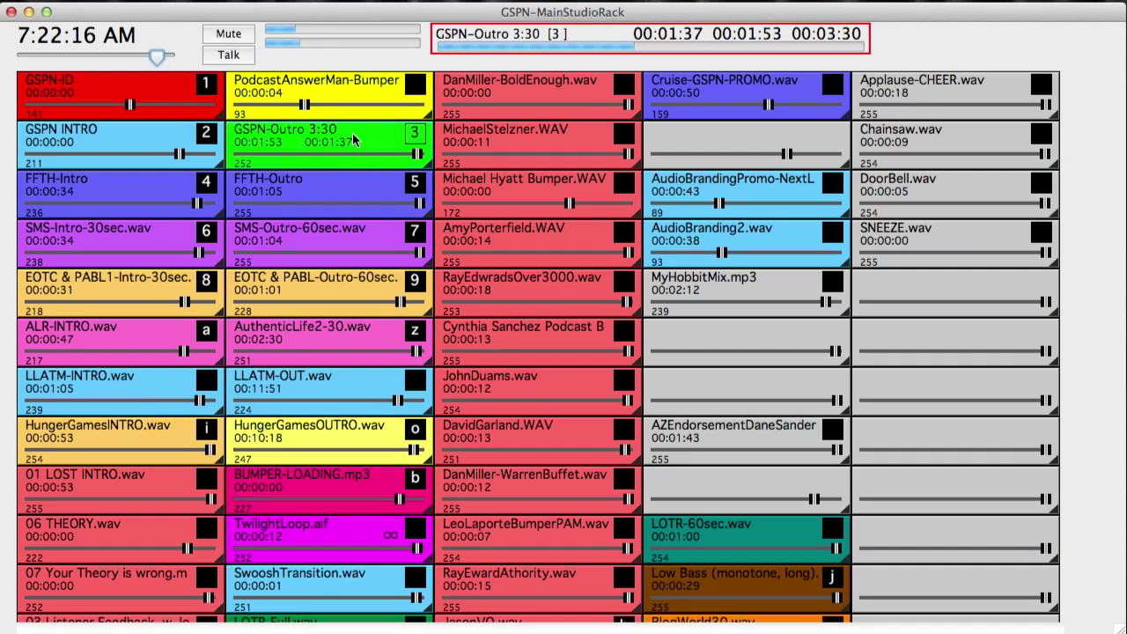
click(348, 133)
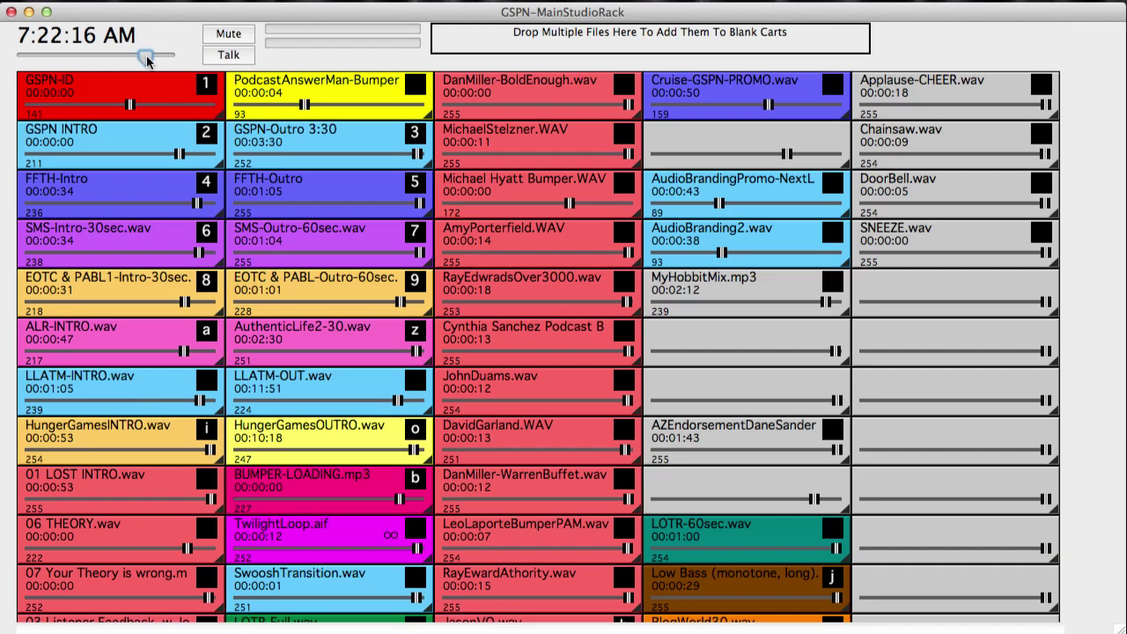
mouse_move(143, 56)
mouse_down()
mouse_move(77, 64)
mouse_move(166, 63)
mouse_move(105, 65)
mouse_move(136, 60)
mouse_up()
Play the Applause-CHEER.wav and Chainsaw.wav carts in turn, stopping each after a moment
click(952, 85)
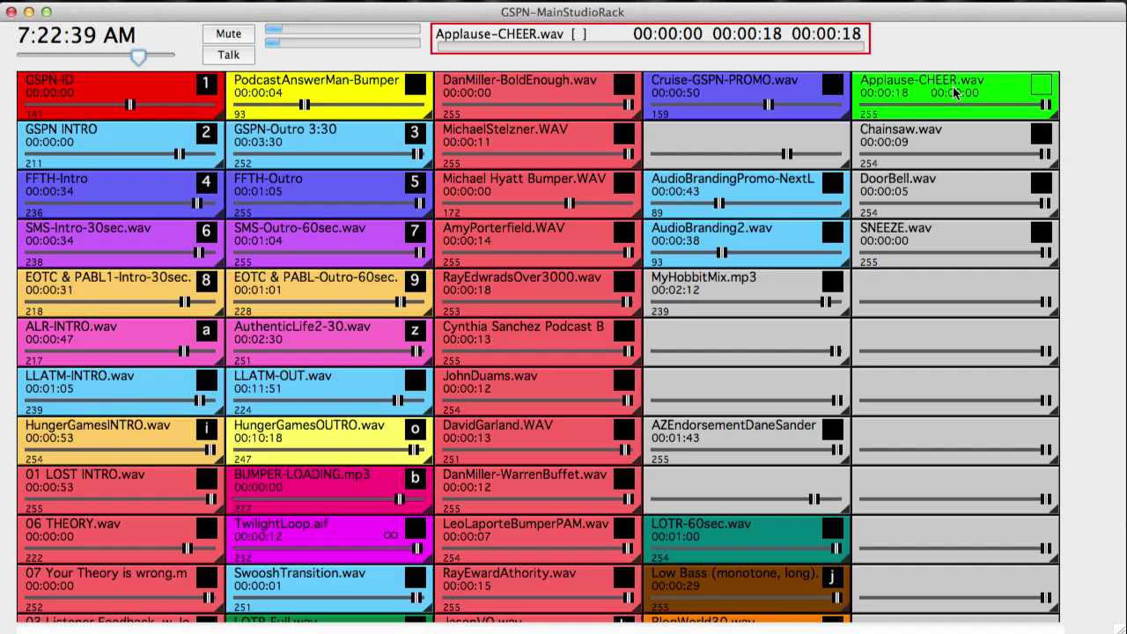
click(953, 88)
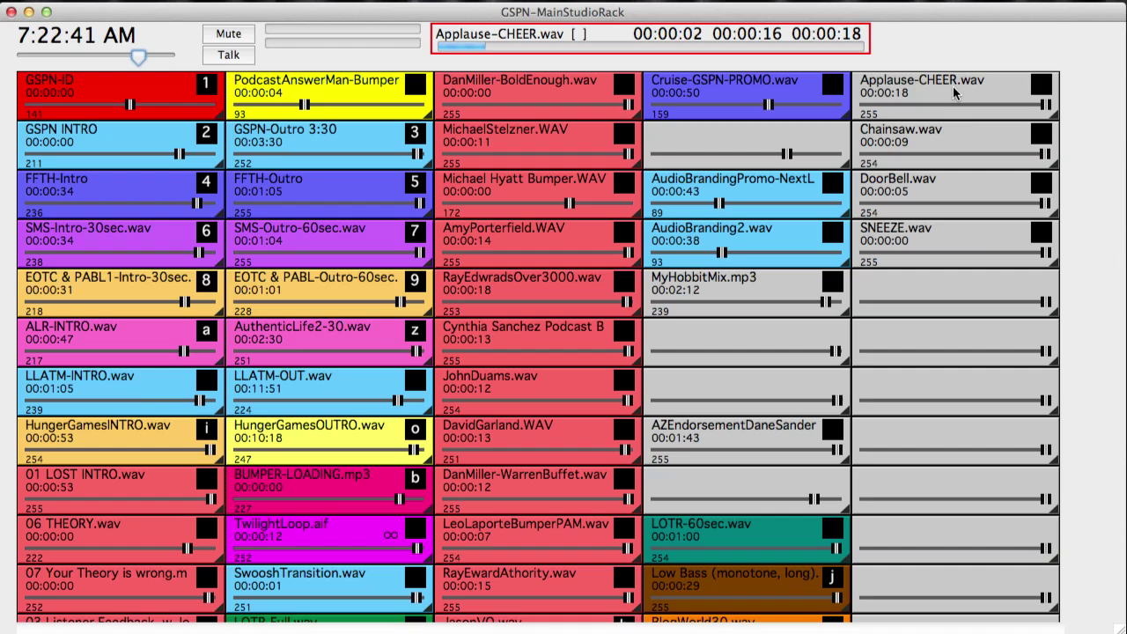
click(939, 134)
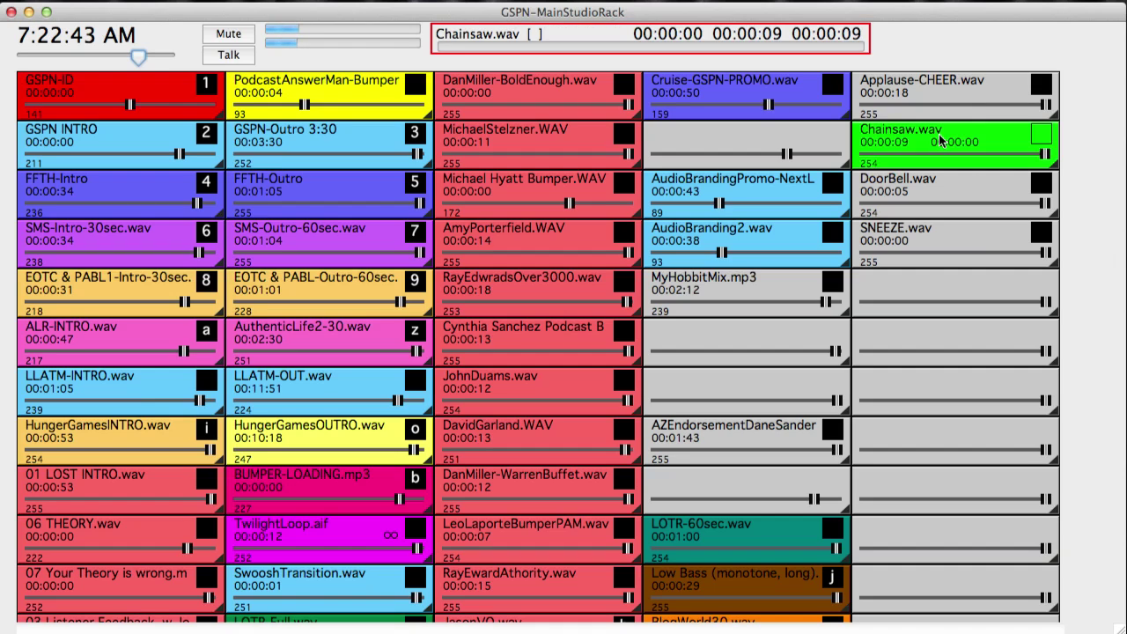
click(938, 133)
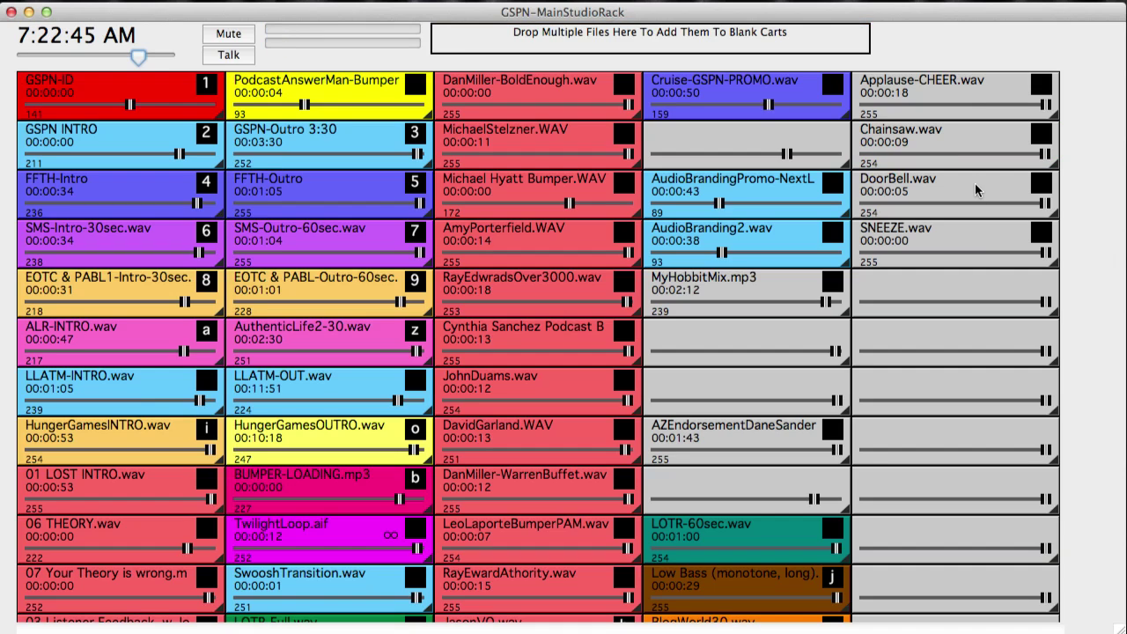
Play the DoorBell.wav cart, reduce its volume to 74 and play it again
click(975, 182)
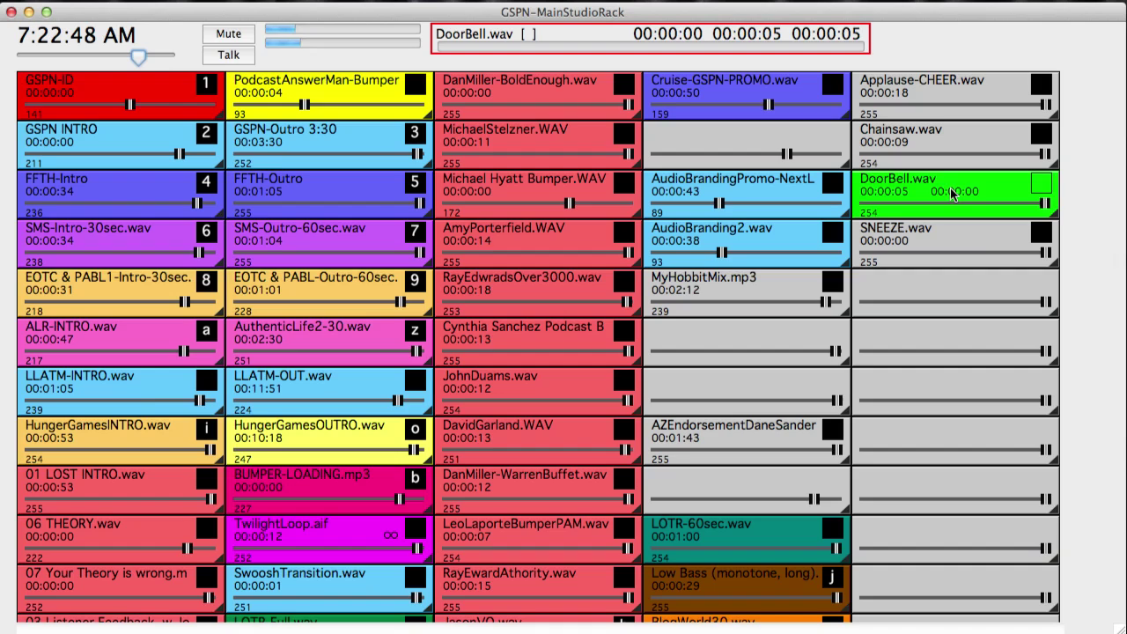
drag(1047, 203, 916, 208)
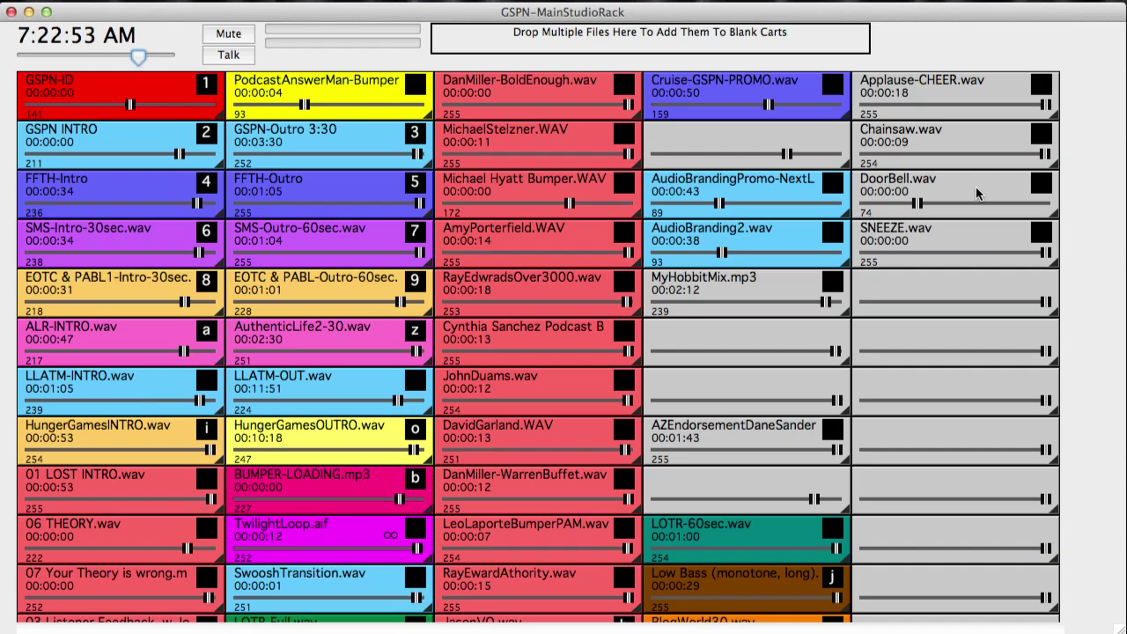
click(975, 188)
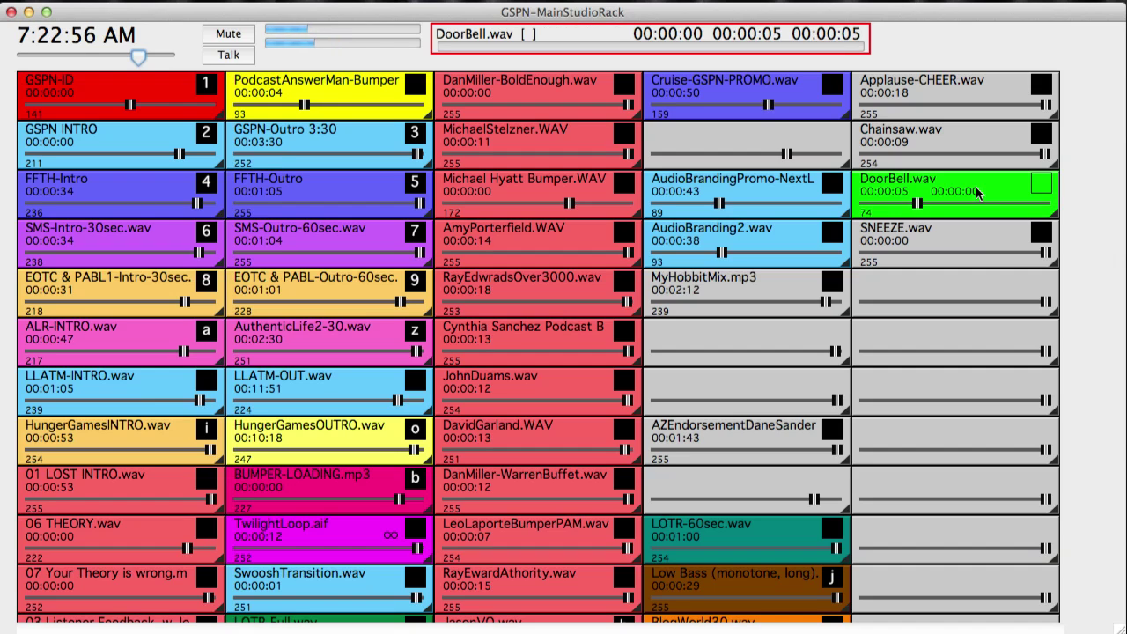
Play the SNEEZE.wav cart, reduce its volume to 113 and play it again
click(972, 243)
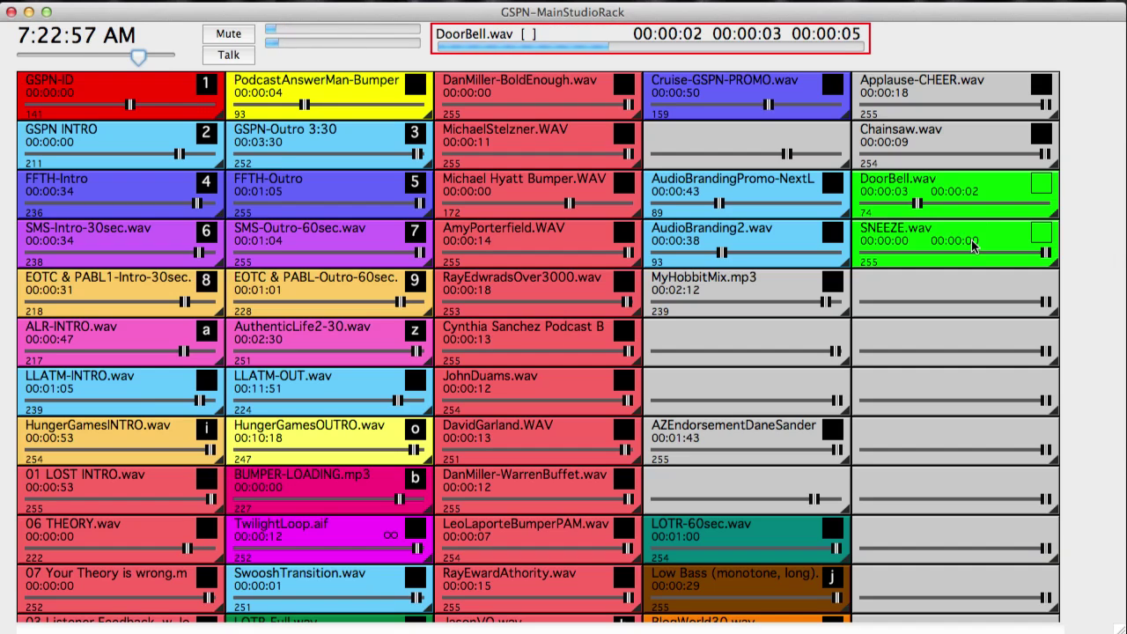
drag(1046, 252, 944, 253)
click(987, 232)
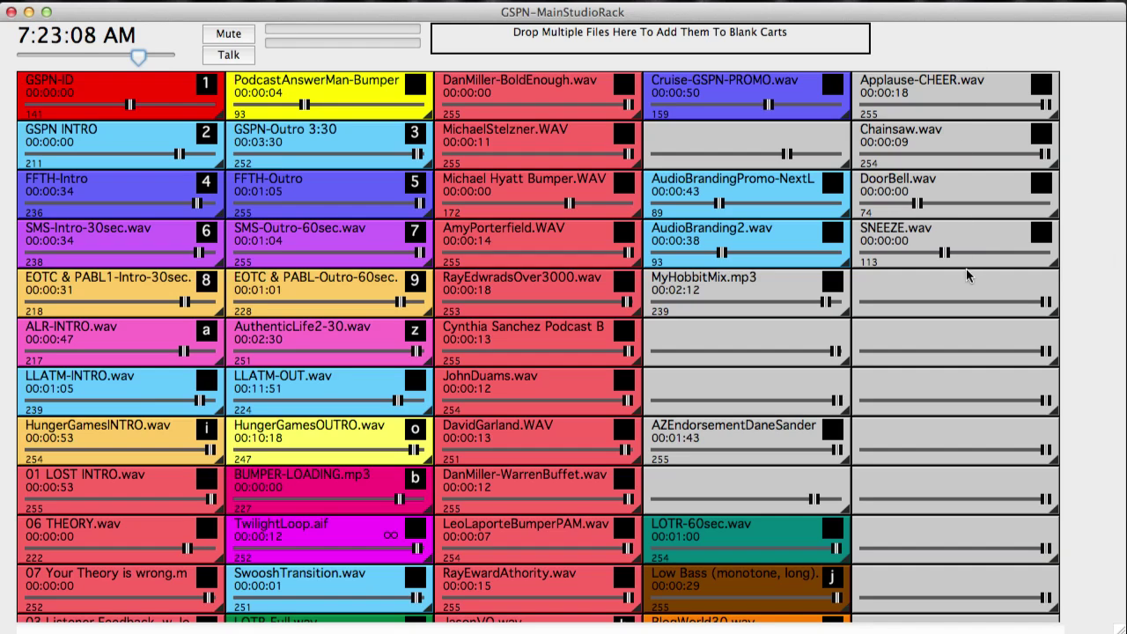
Trigger the Applause-CHEER.wav, Chainsaw.wav and DoorBell.wav carts in sequence
click(945, 85)
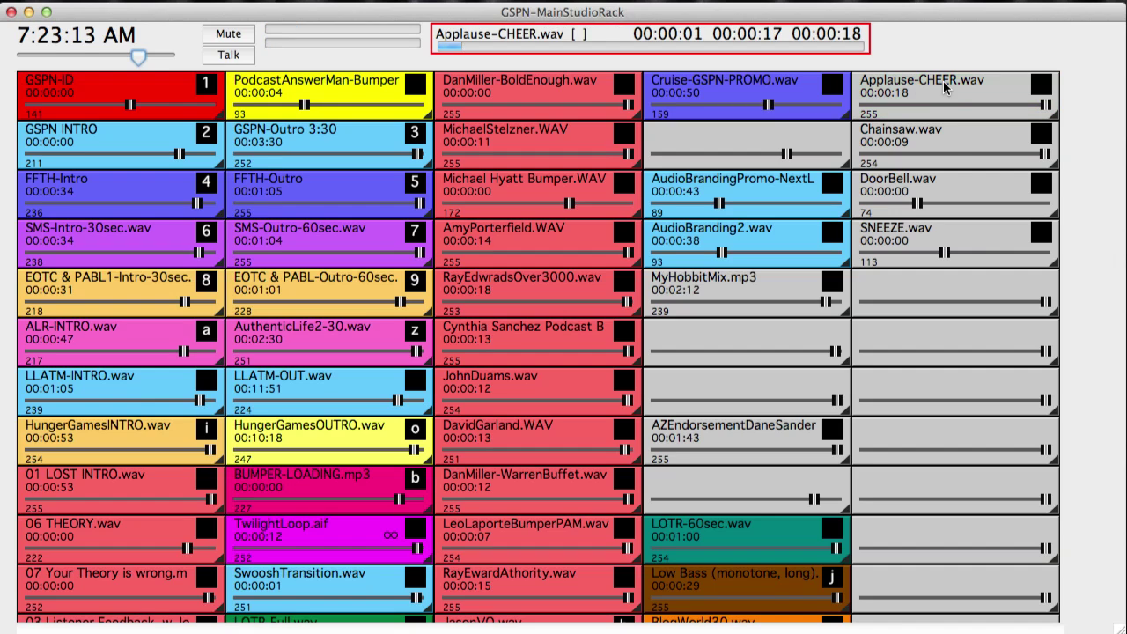
click(953, 136)
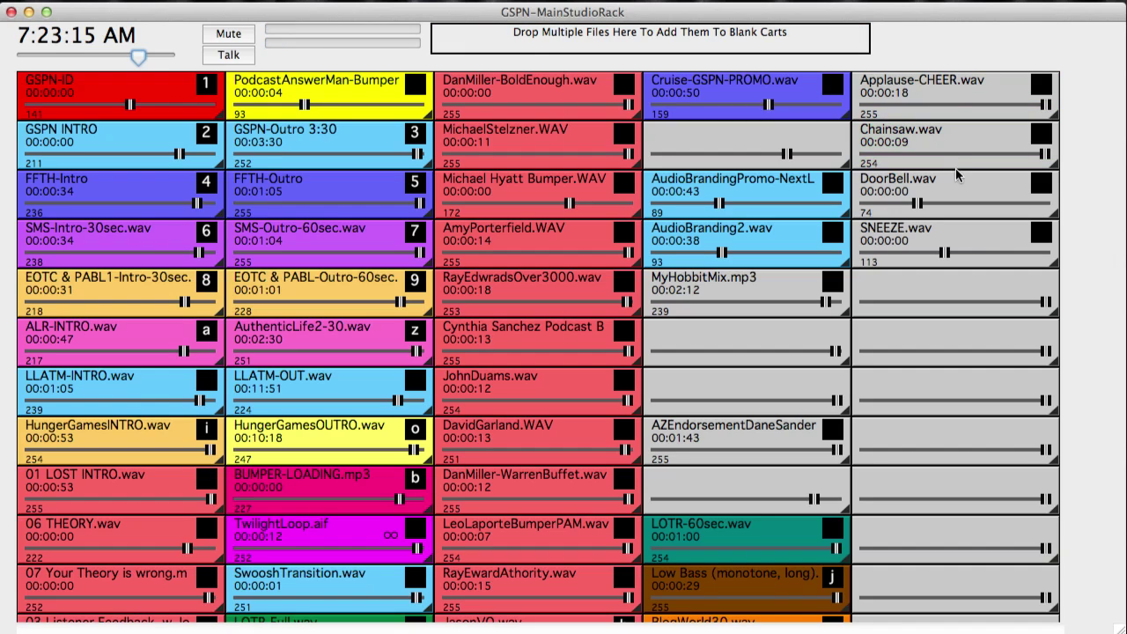
click(959, 194)
Change the title of the Applause-CHEER.wav cart to APPLAUSE in its cart options
right_click(920, 85)
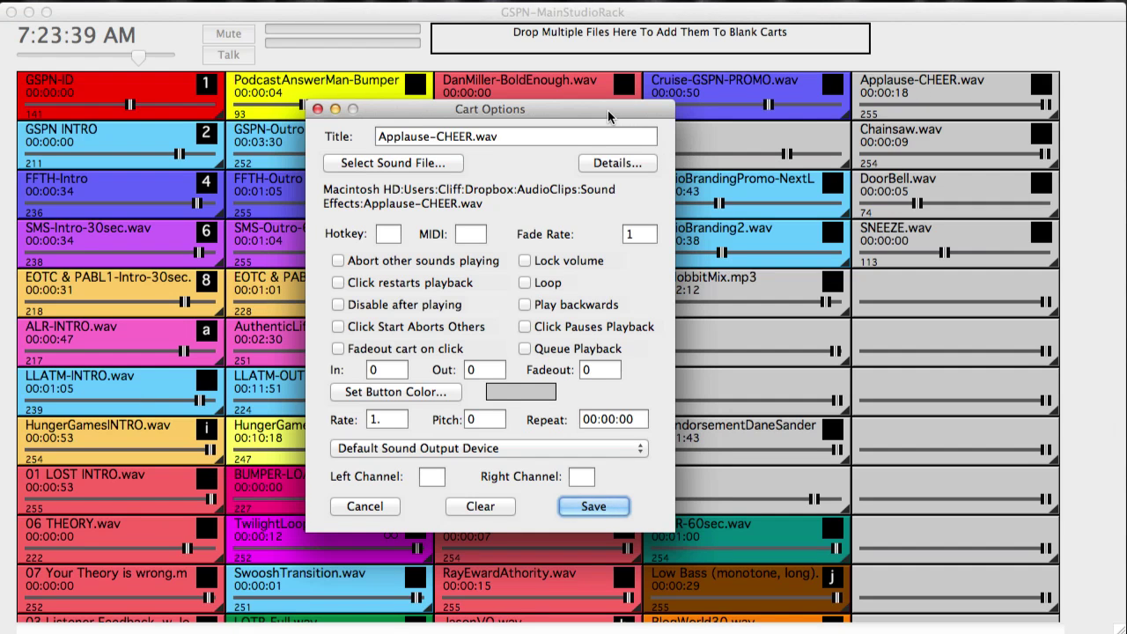
click(317, 109)
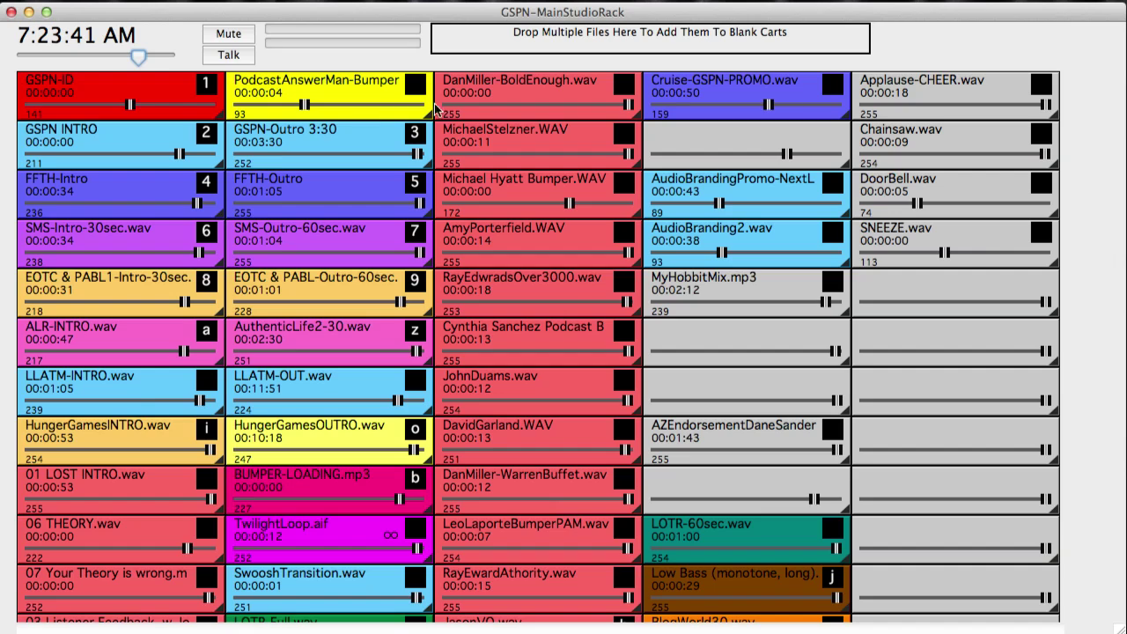
right_click(957, 86)
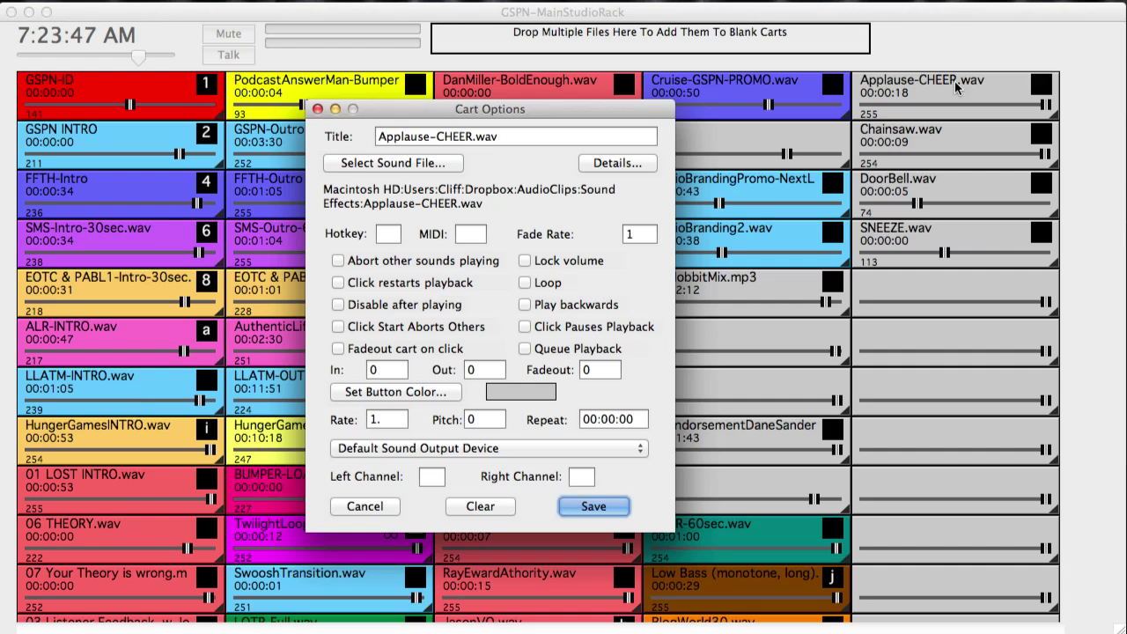
click(529, 138)
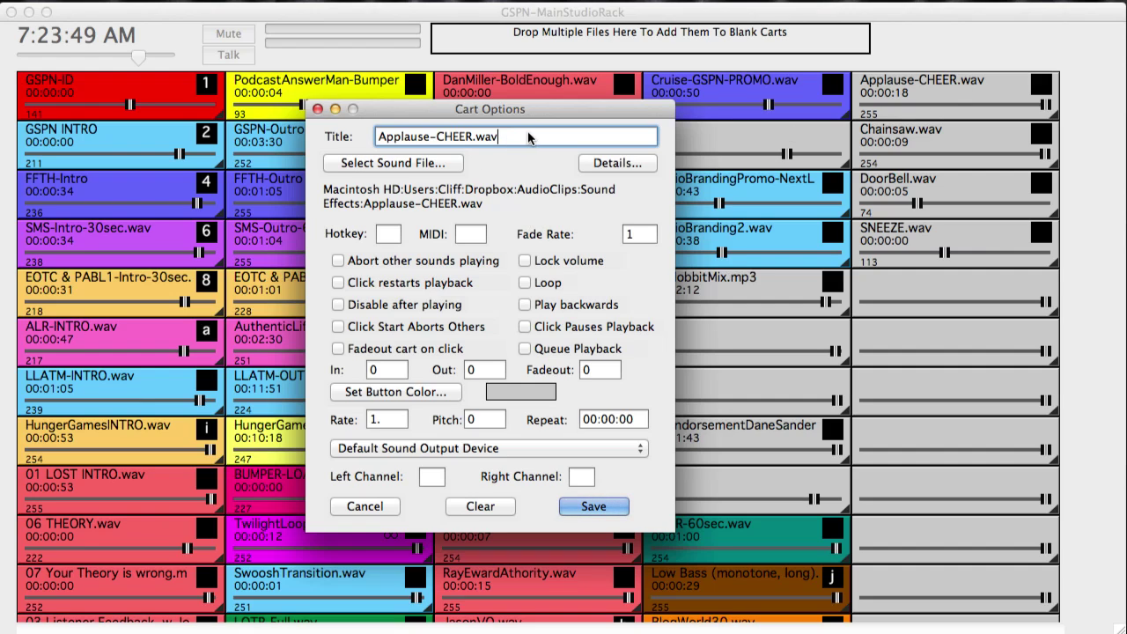
drag(529, 139, 364, 136)
text(AP)
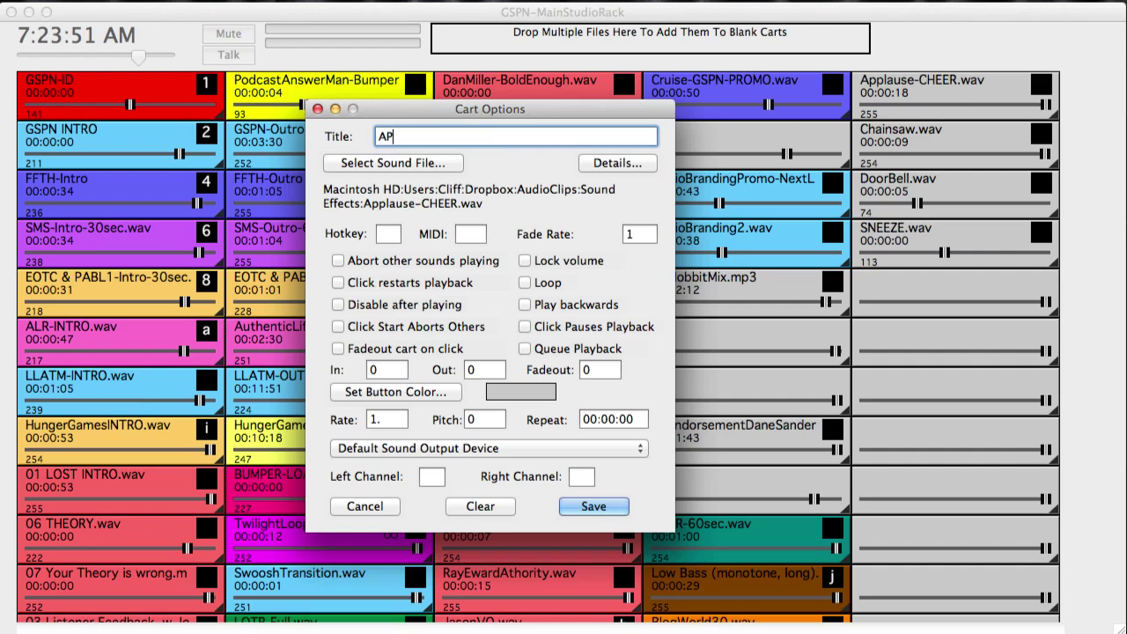
text(PLAUSE)
Set the APPLAUSE cart's button color to bright yellow using the crayon palette
click(443, 396)
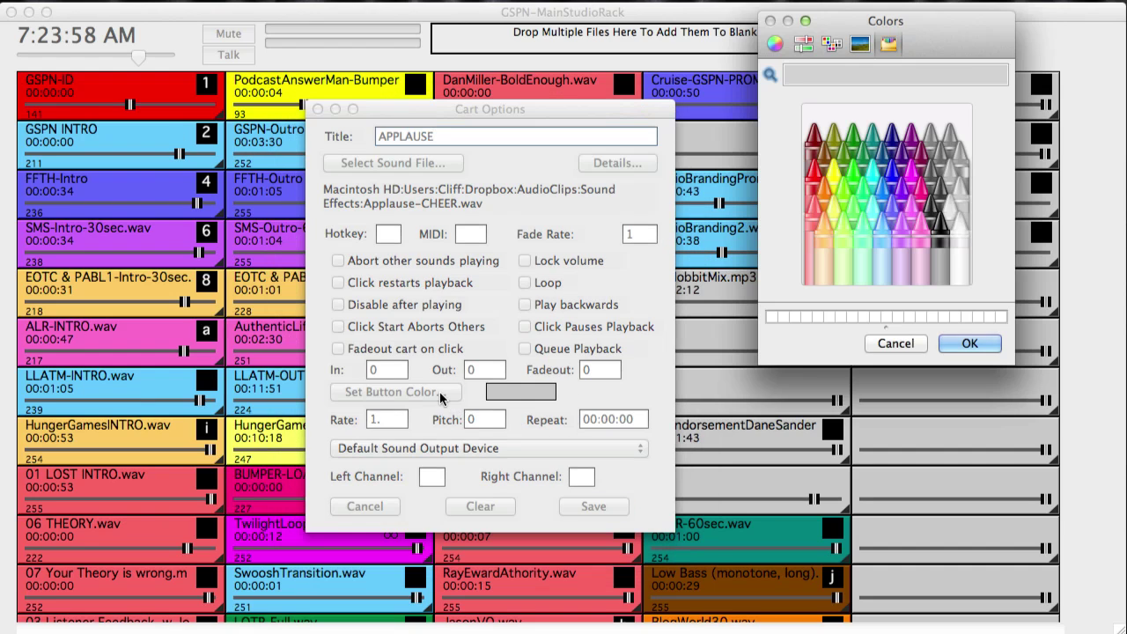
click(835, 181)
click(965, 342)
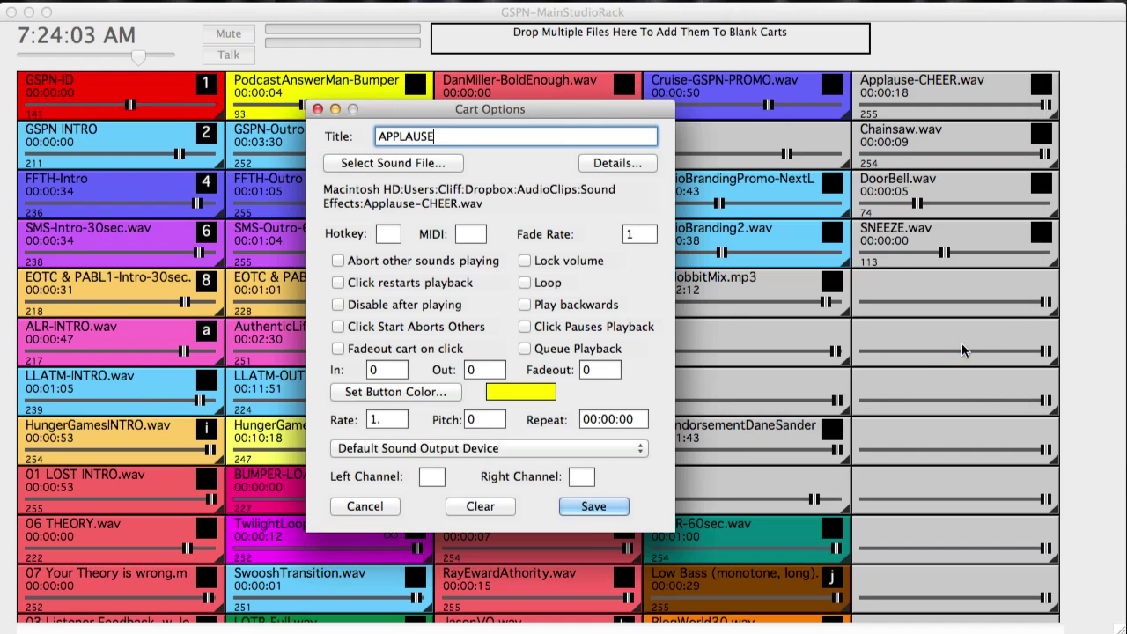
Save the APPLAUSE cart's options and change the title of the DoorBell.wav cart to Front Door
click(594, 507)
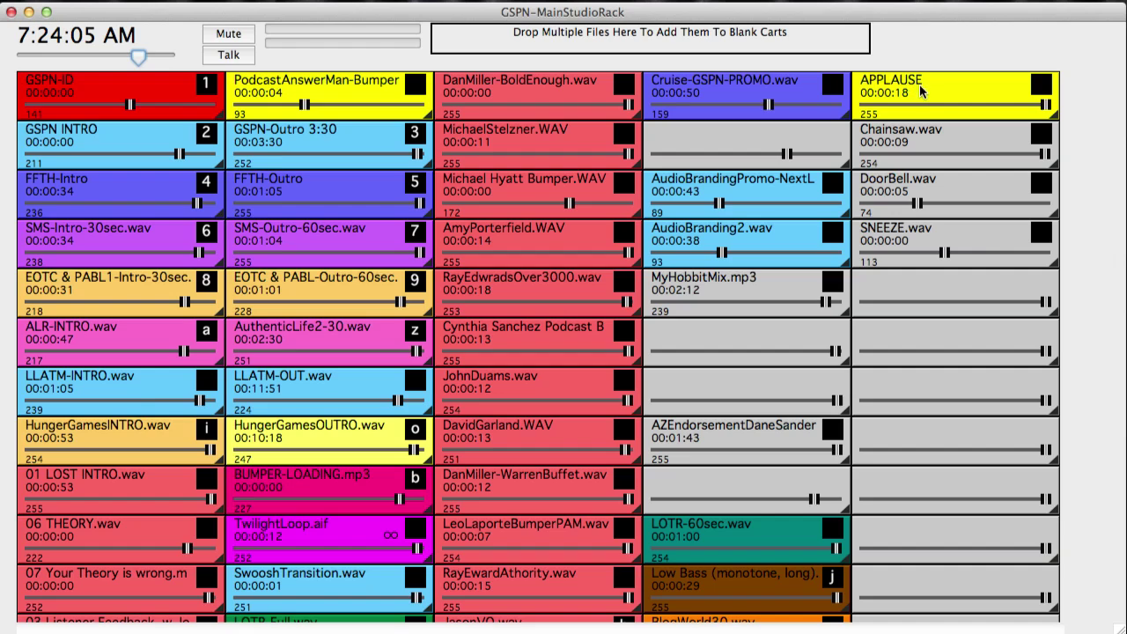
right_click(933, 187)
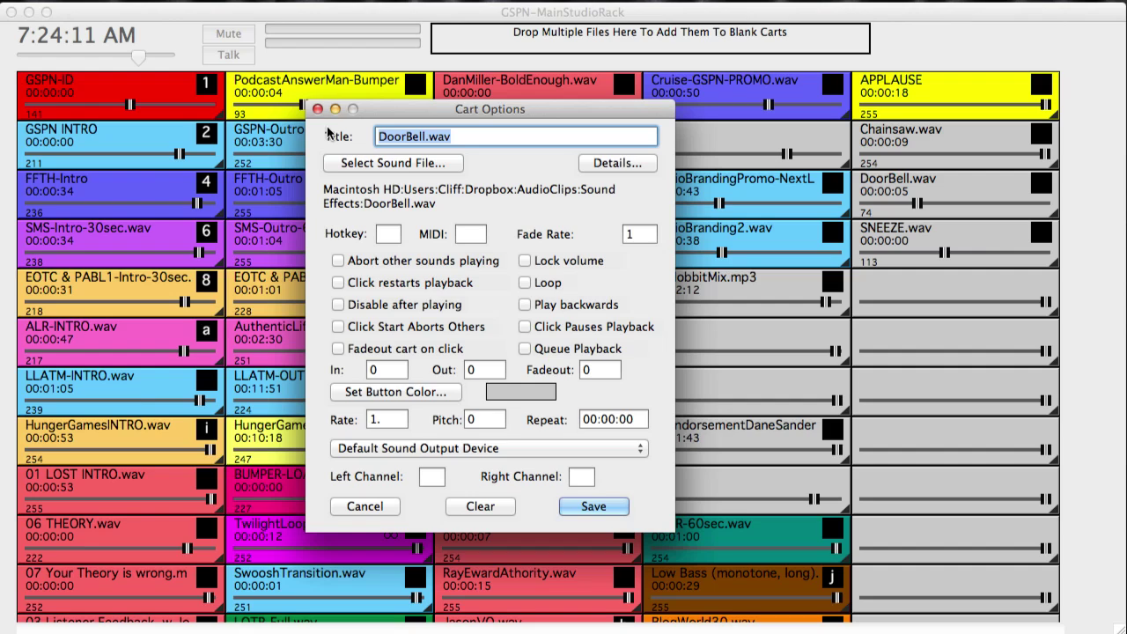
text(Fr)
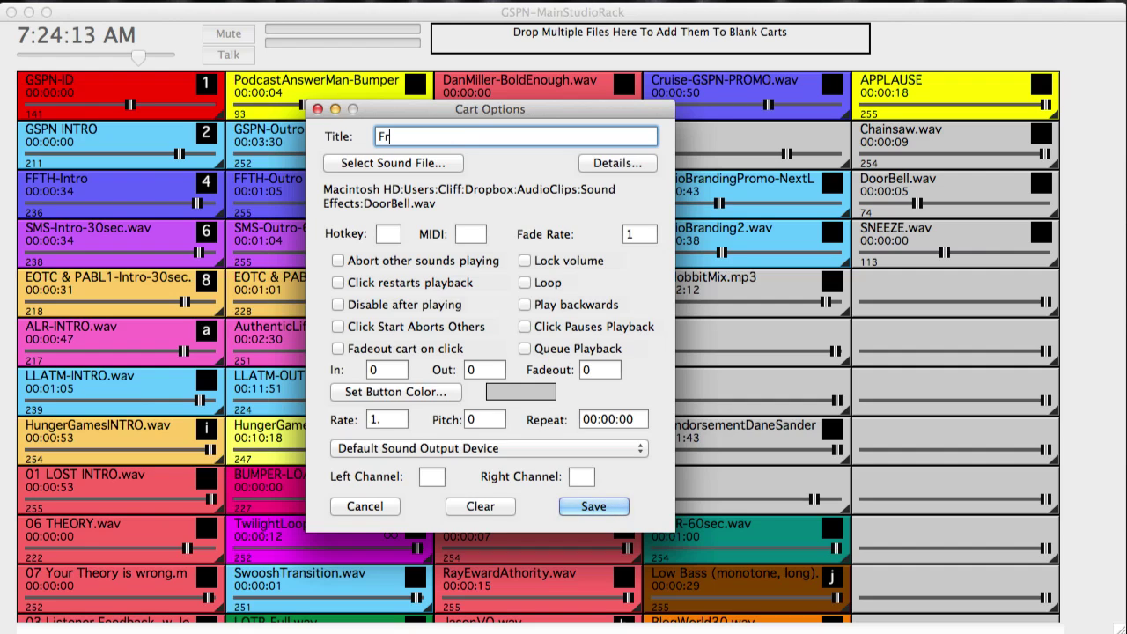
text(ont Door)
Set the Front Door cart's button color to the Spring green crayon and save its cart options
click(377, 393)
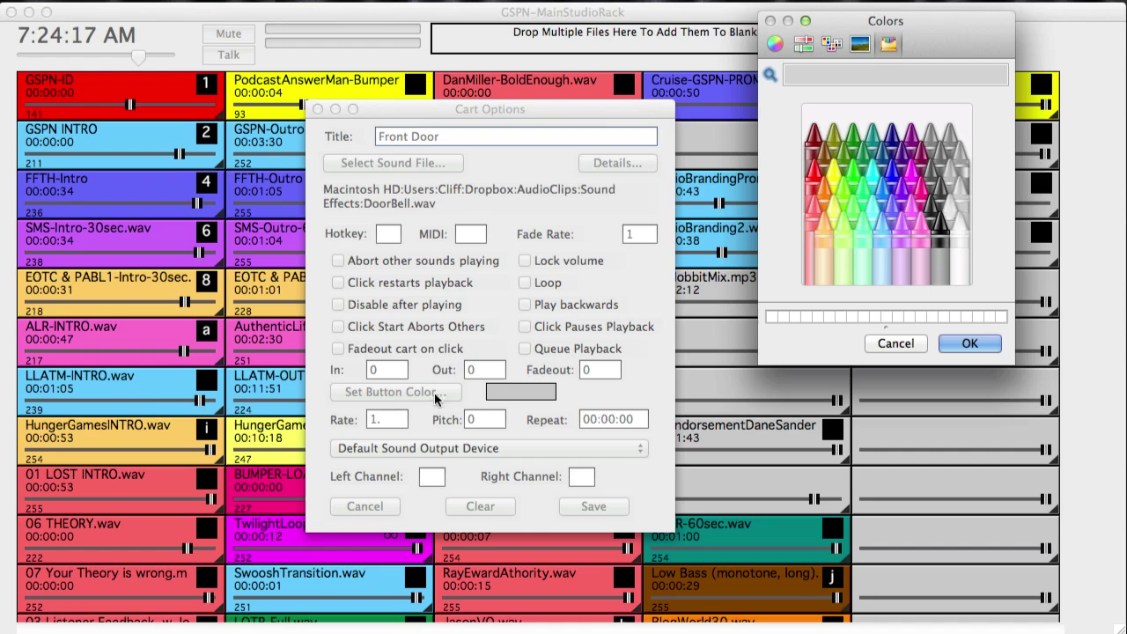
click(855, 172)
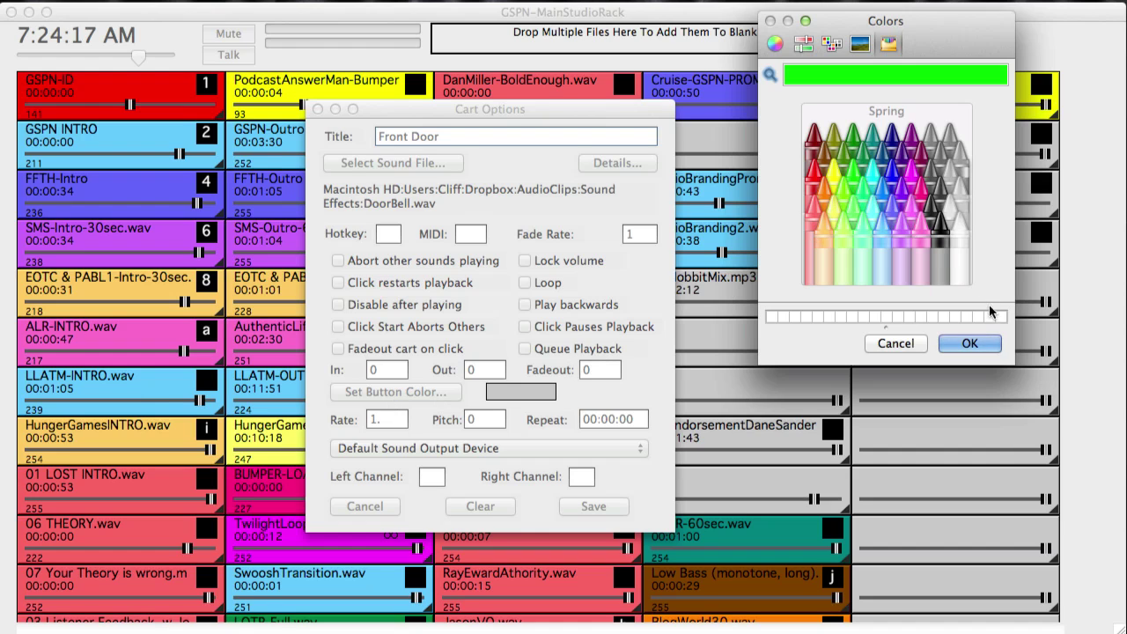
click(984, 342)
click(593, 506)
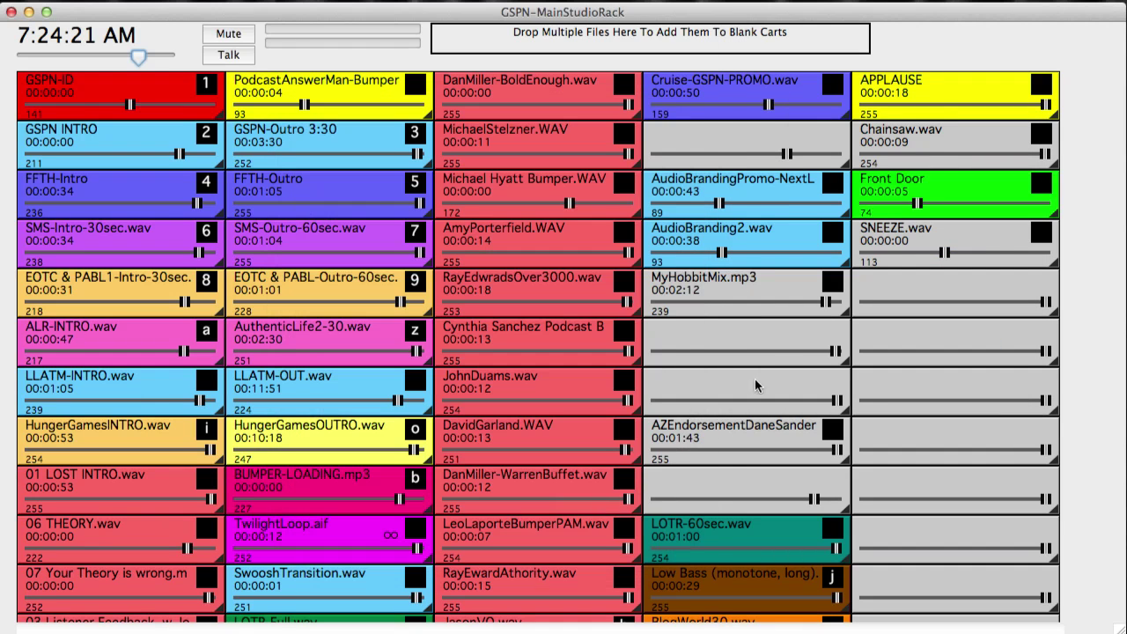
Start and stop the APPLAUSE cart, the Front Door cart and the APPLAUSE cart once more
click(926, 78)
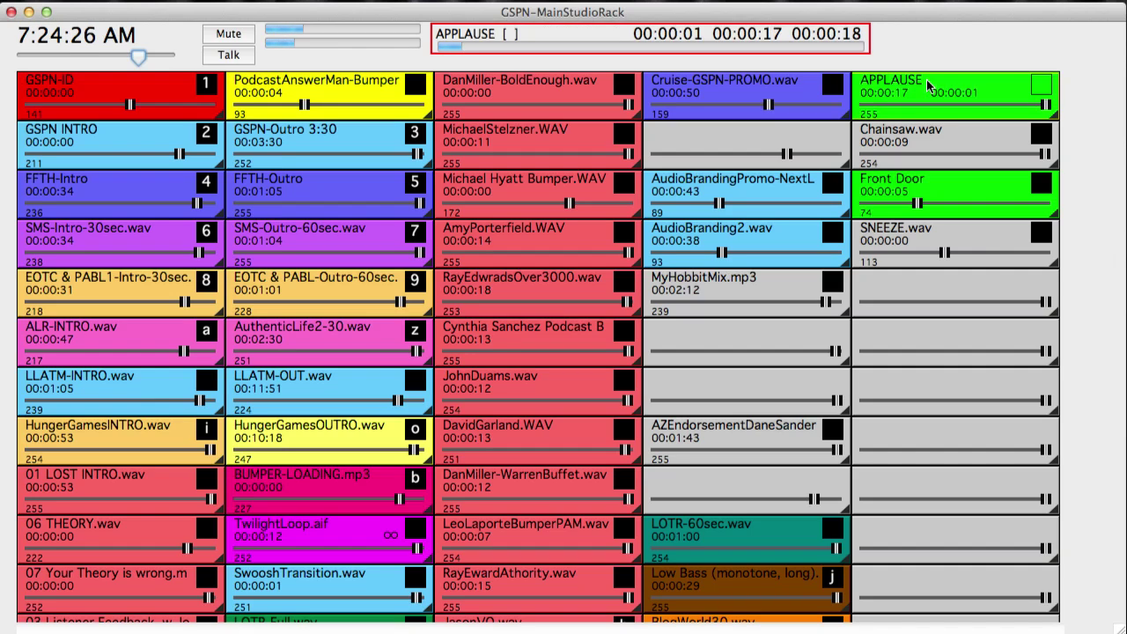
click(926, 80)
click(932, 176)
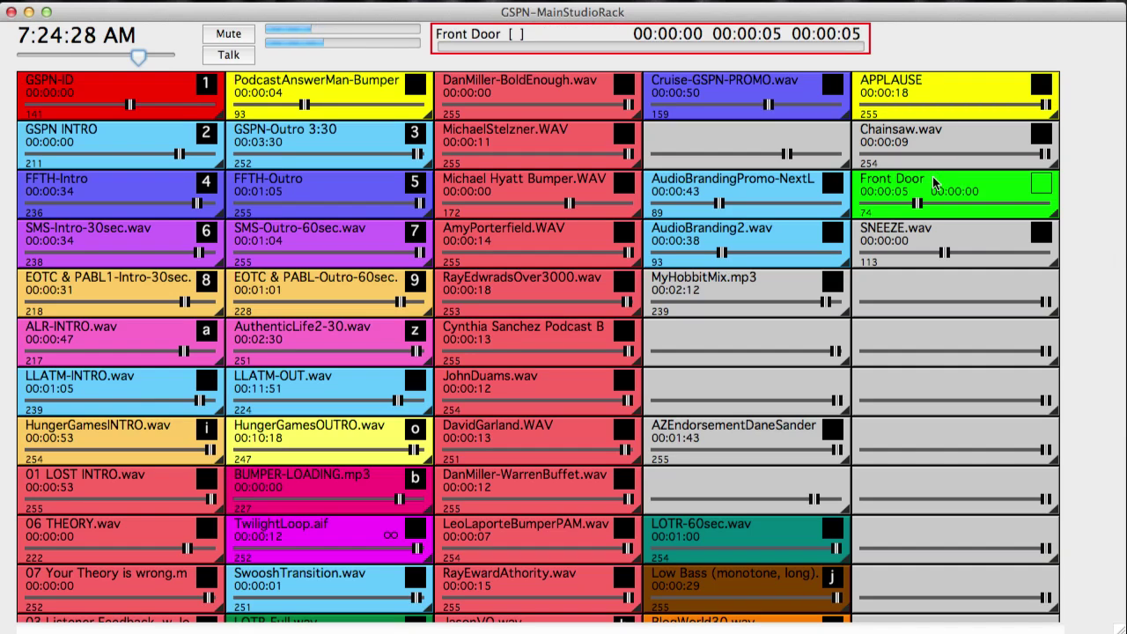
click(932, 176)
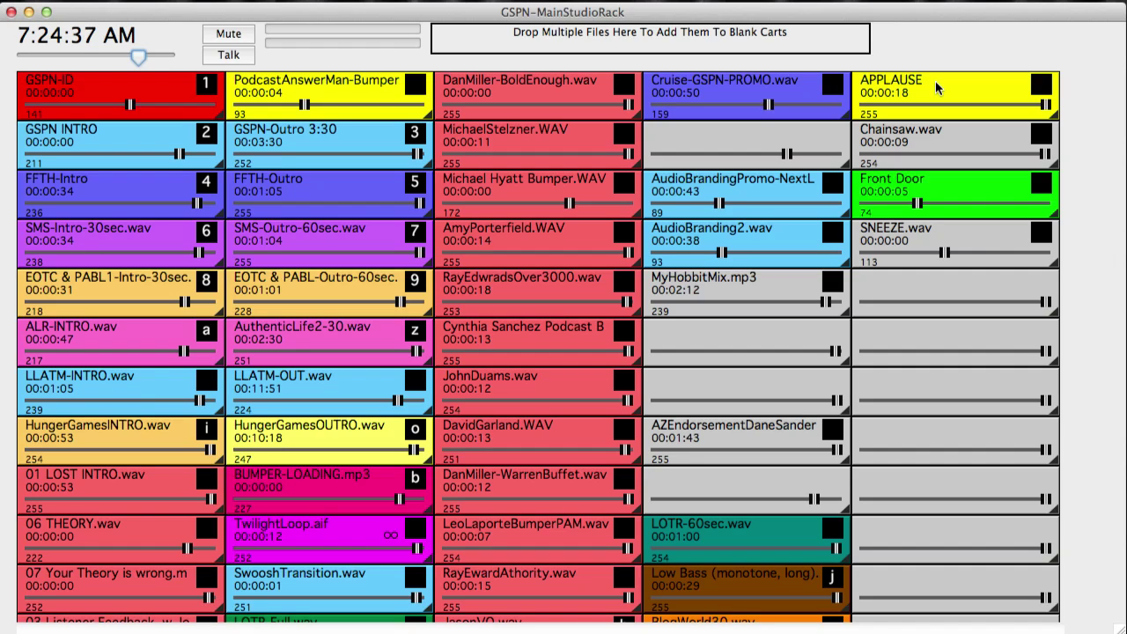
click(938, 87)
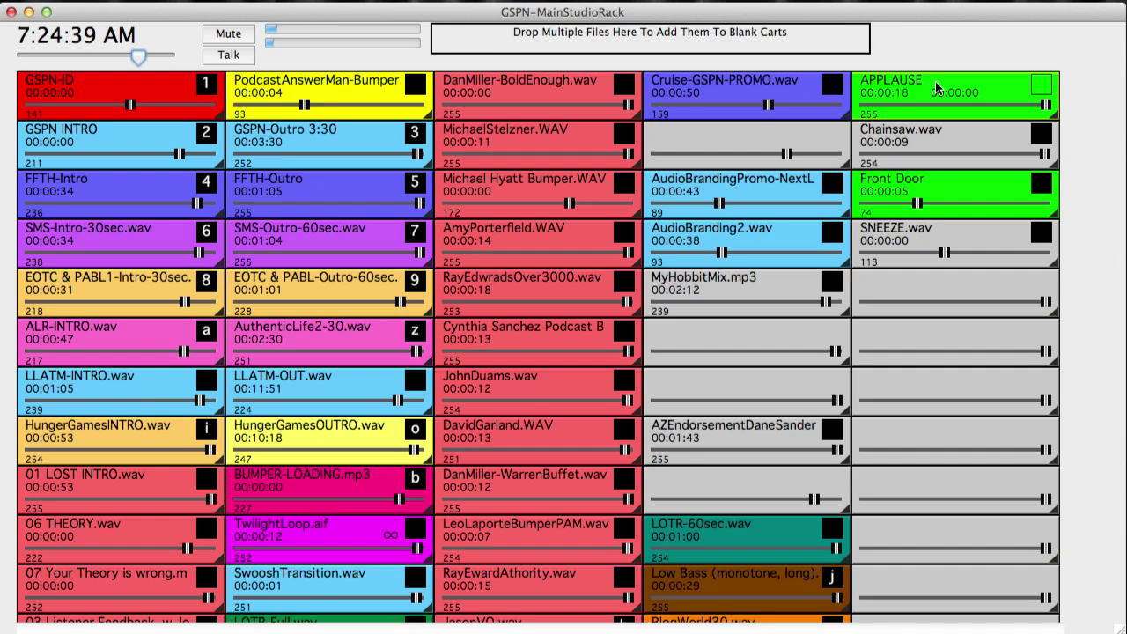
click(937, 88)
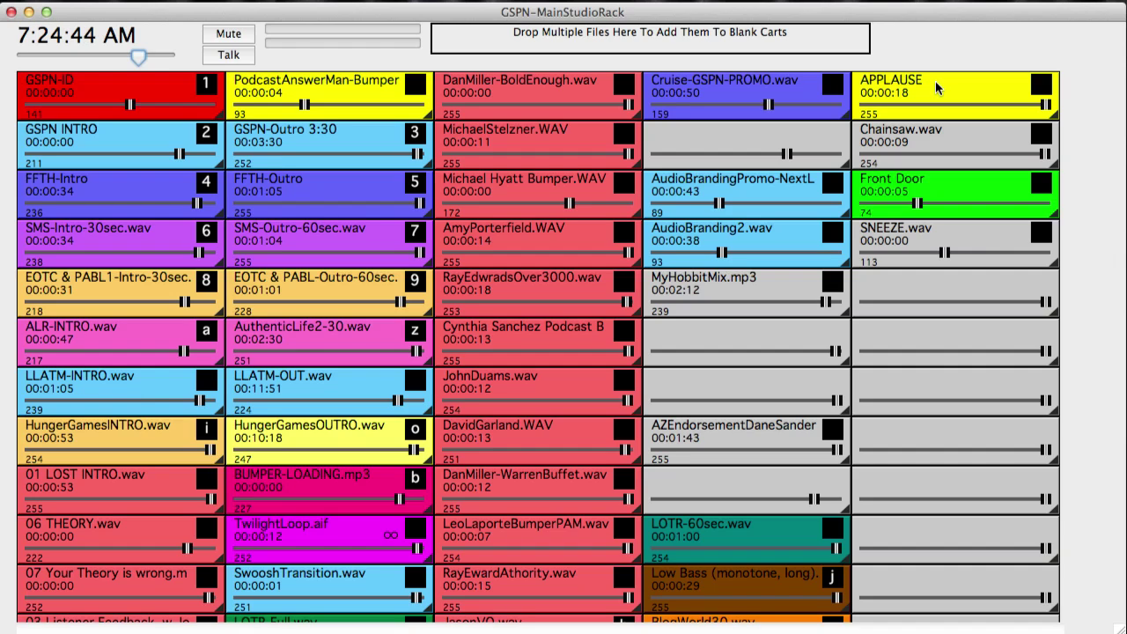
Enable Fadeout cart on click for the APPLAUSE cart at fade rate 1, and test the fade during playback
right_click(938, 87)
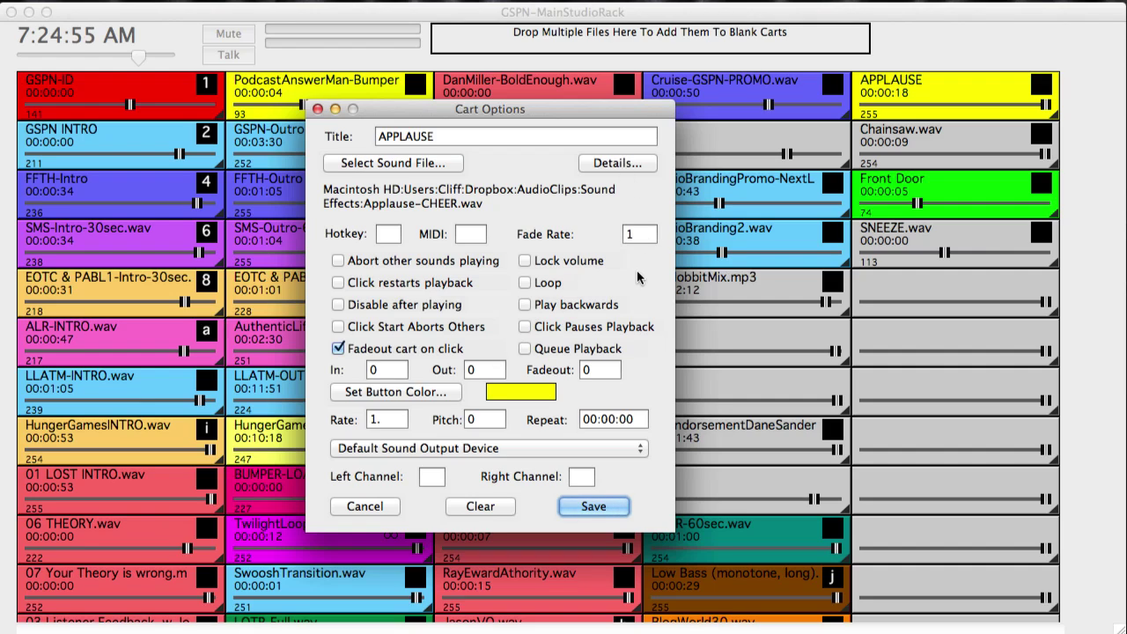
click(632, 233)
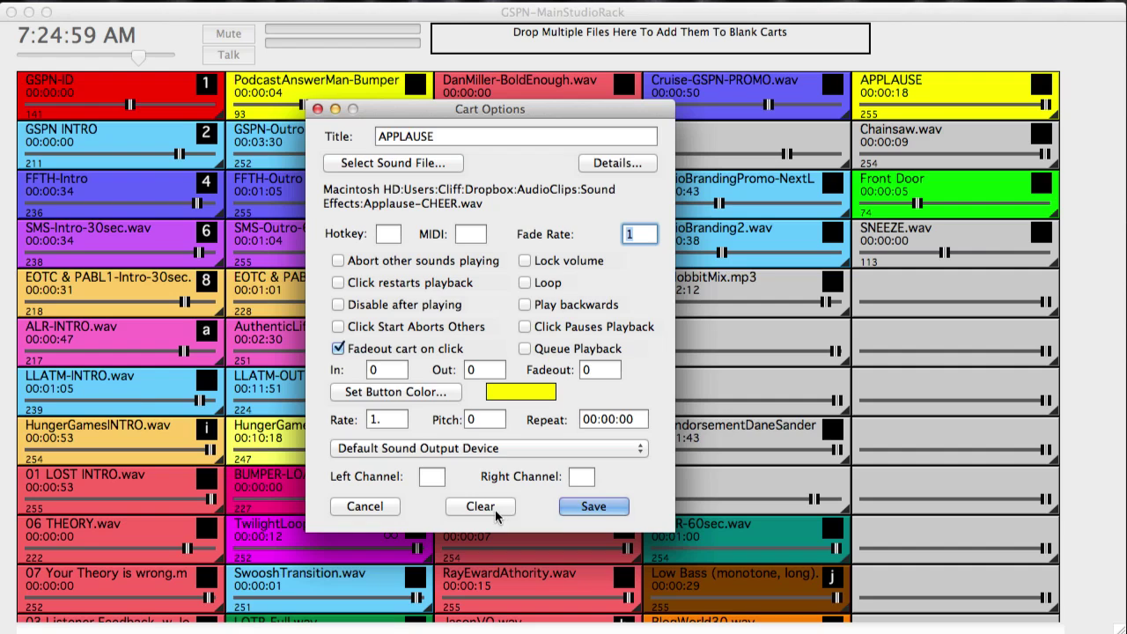
click(591, 507)
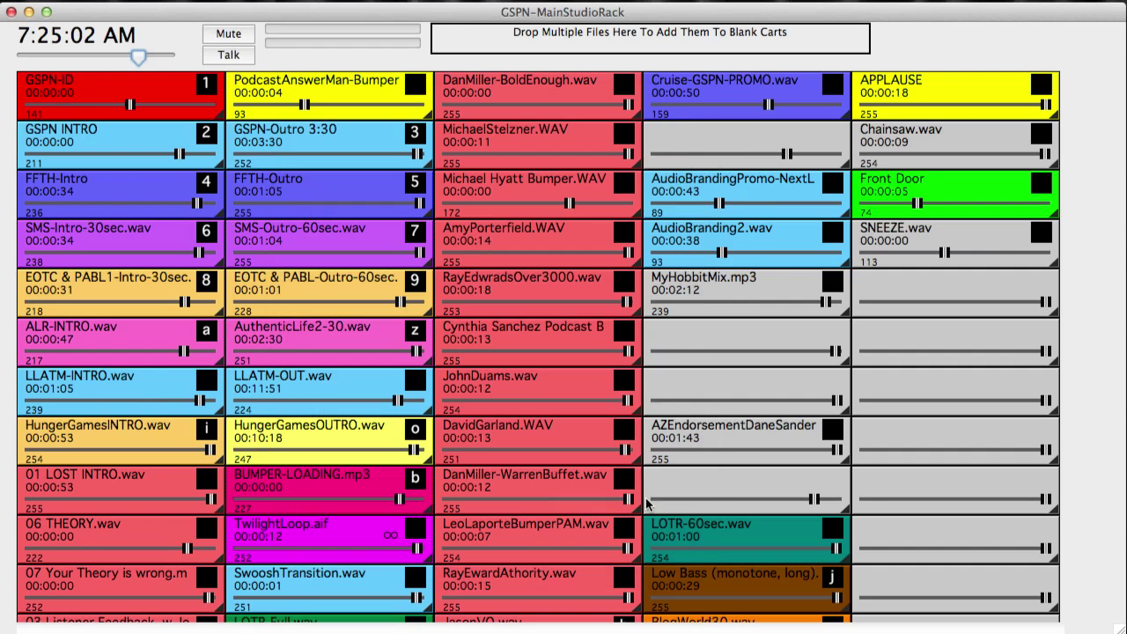
click(930, 88)
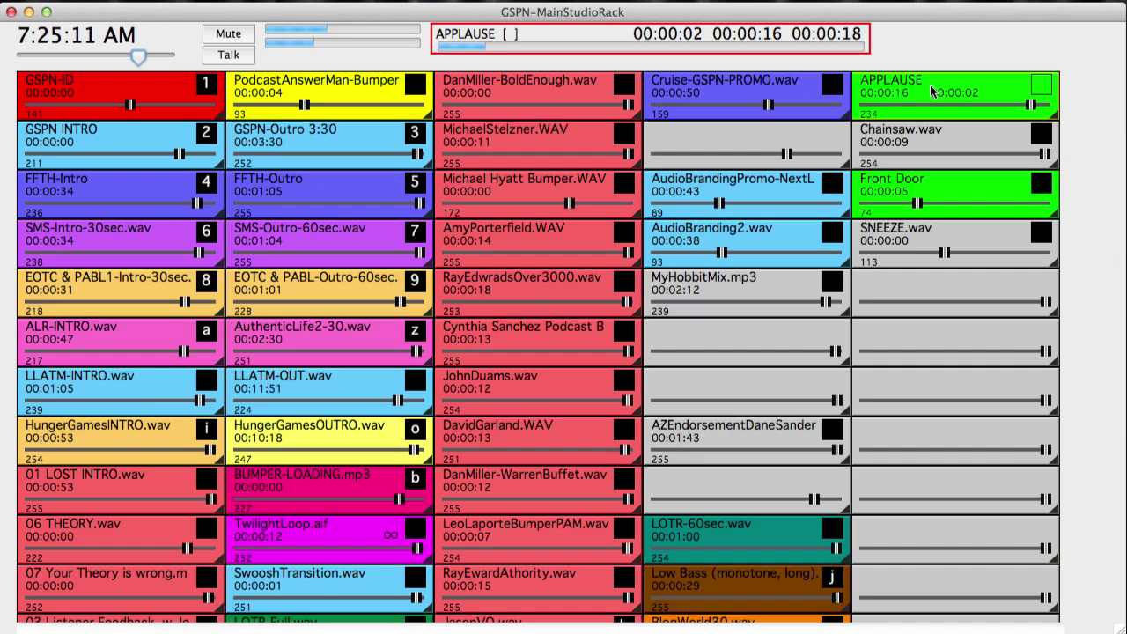
drag(1026, 105, 1010, 107)
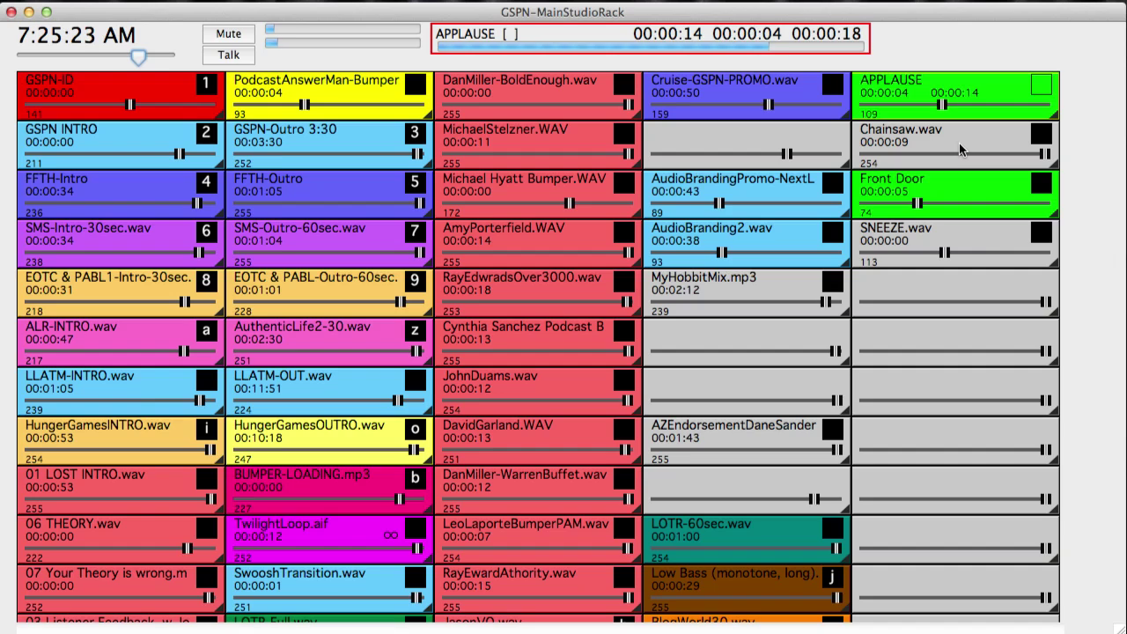
Set the APPLAUSE cart's fade rate to 6, save it and play the cart to test the fade
right_click(926, 95)
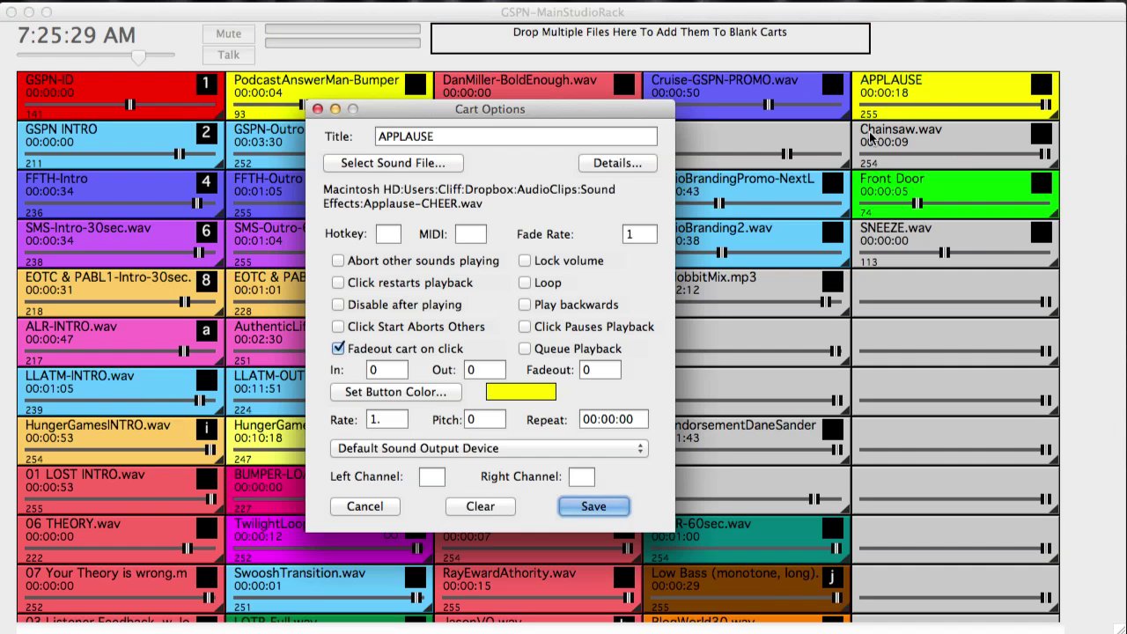
click(643, 234)
drag(645, 234, 621, 233)
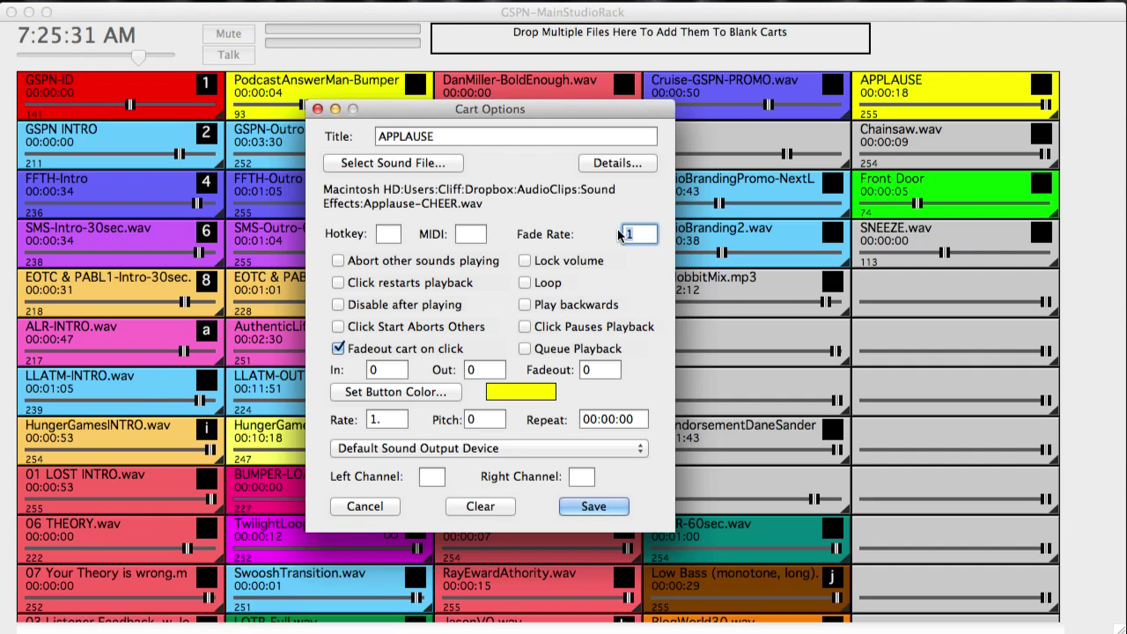
text(6)
click(596, 507)
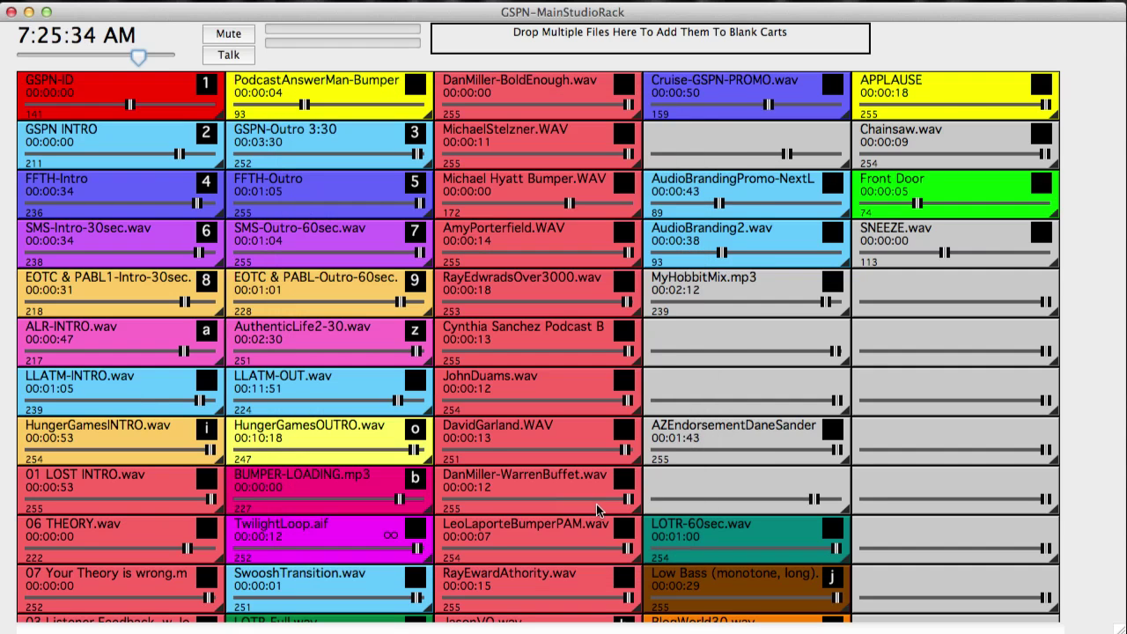
click(952, 83)
Replace the APPLAUSE cart's Fadeout cart on click option with Click Pauses Playback and test pausing the cart
right_click(964, 92)
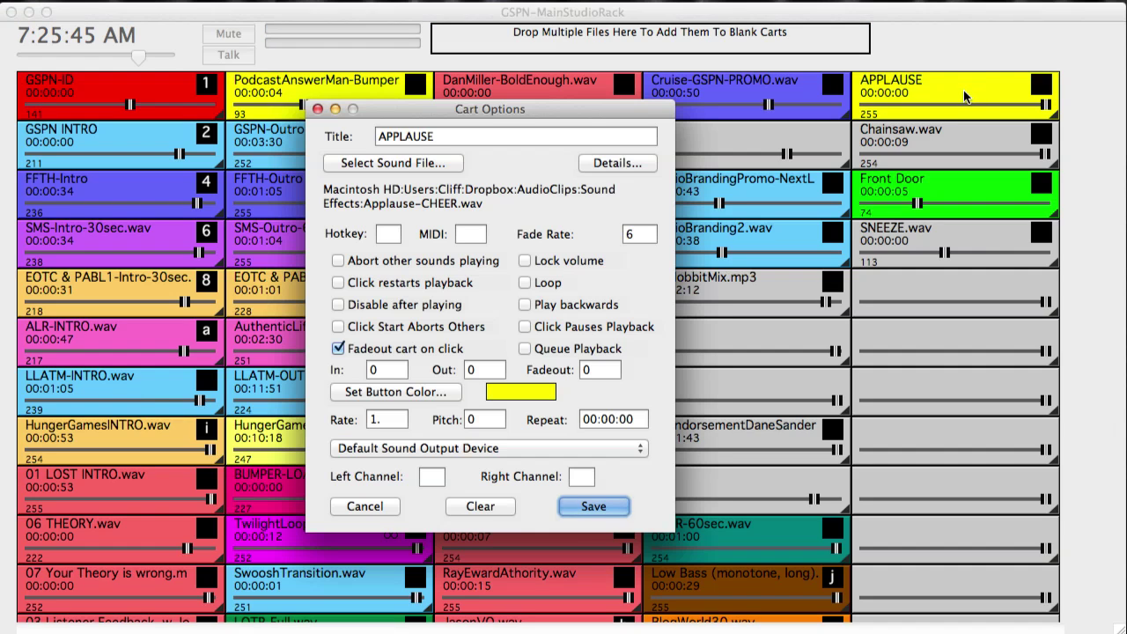
click(339, 348)
click(526, 326)
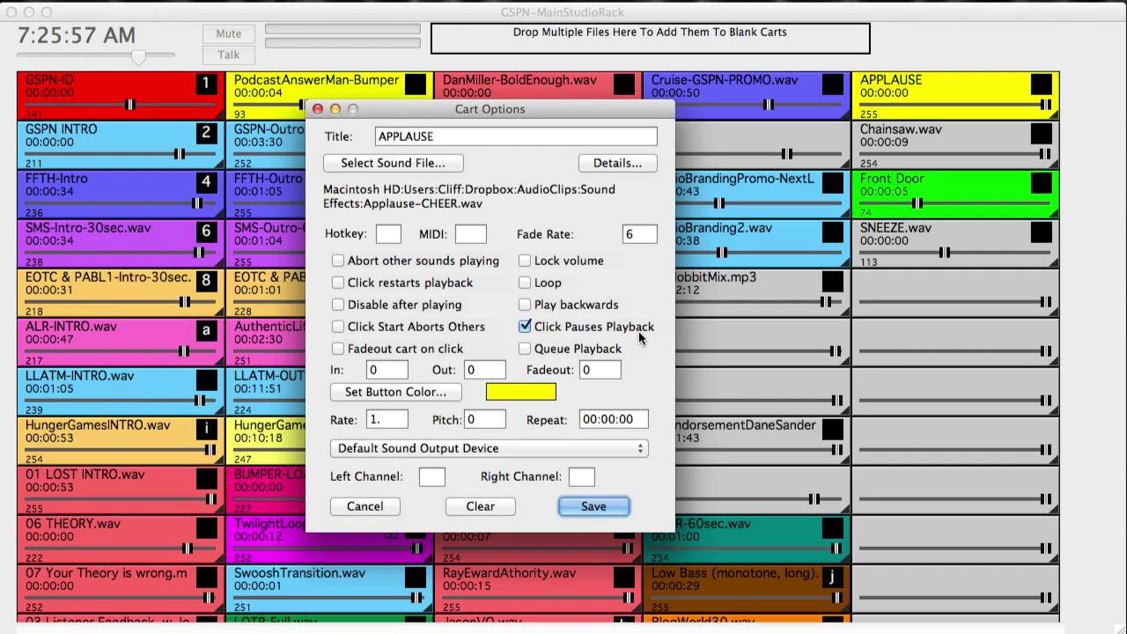
click(592, 506)
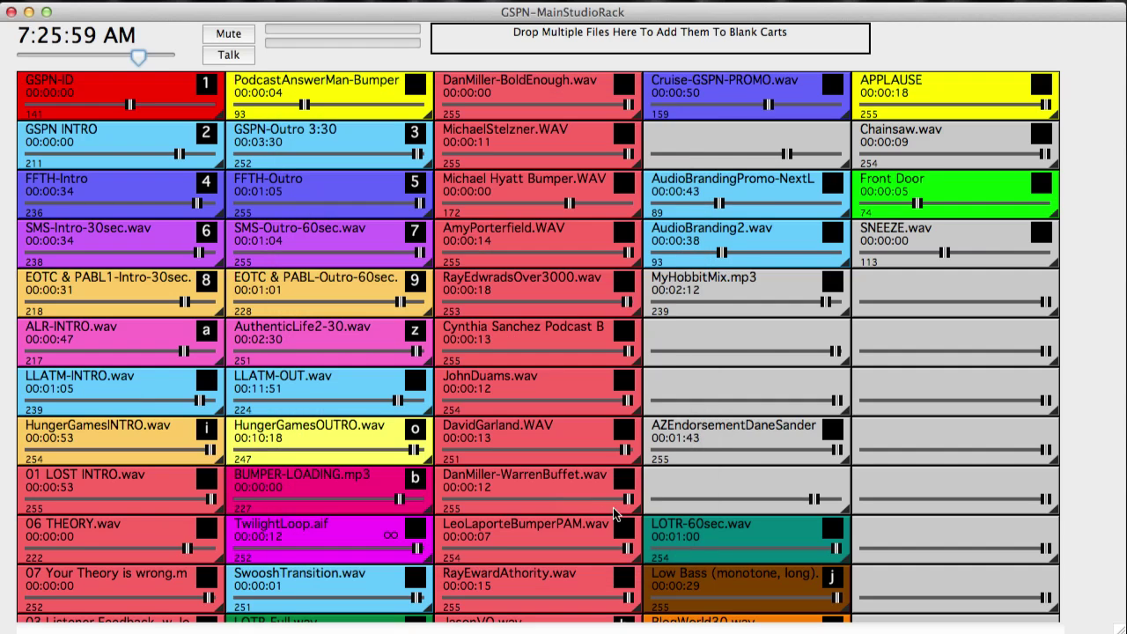
click(975, 84)
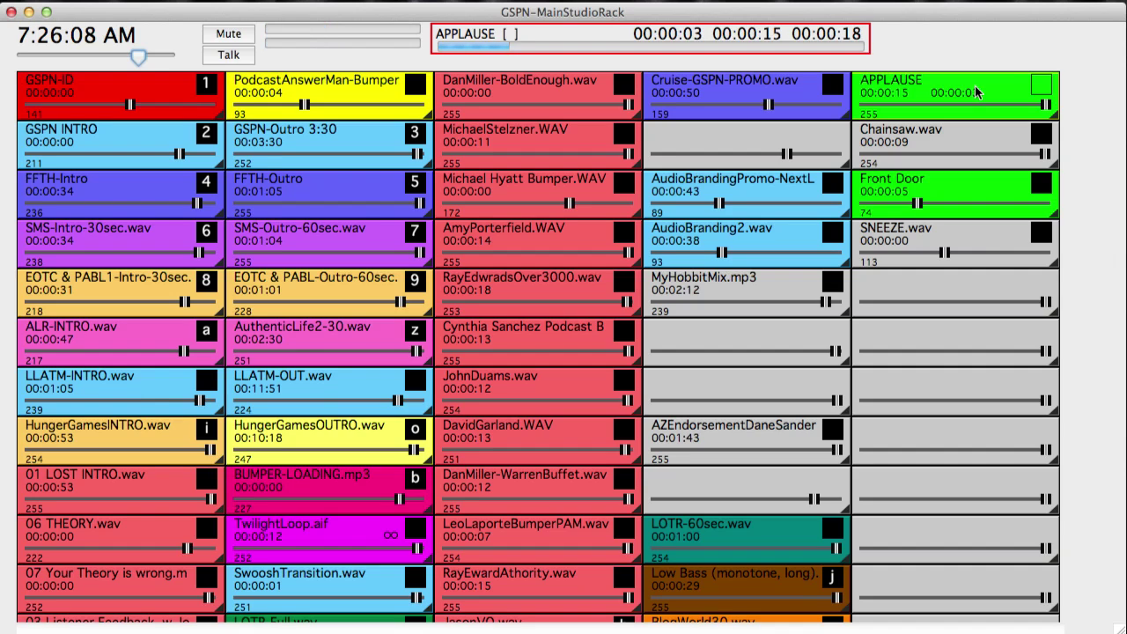
click(975, 84)
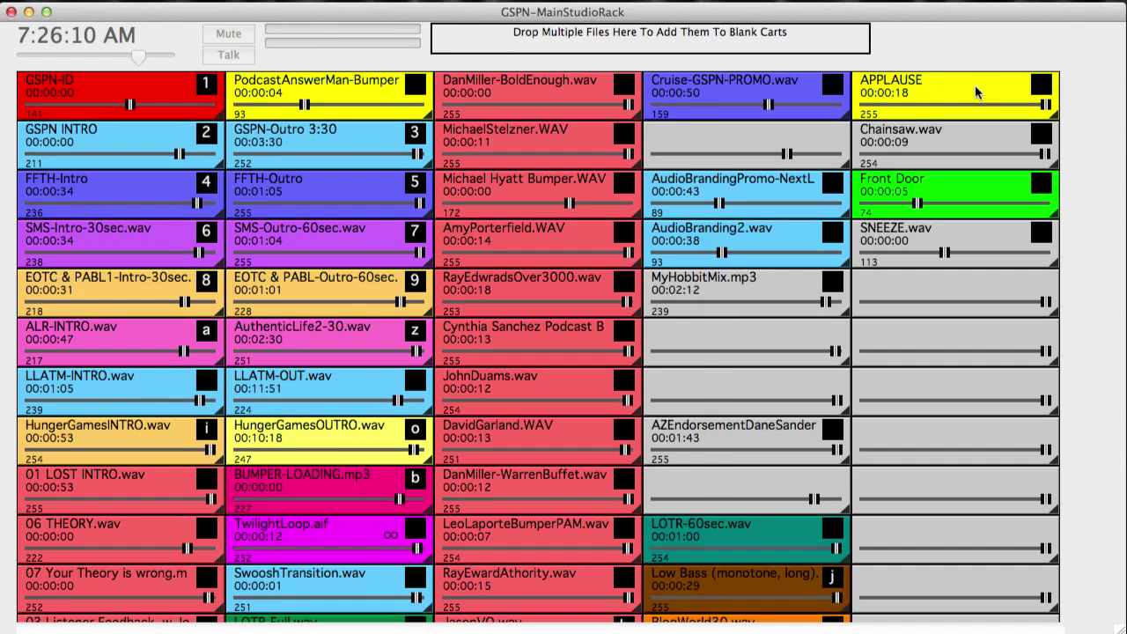
Replace the APPLAUSE cart's Click Pauses Playback option with Play backwards and test the reversed playback
right_click(975, 85)
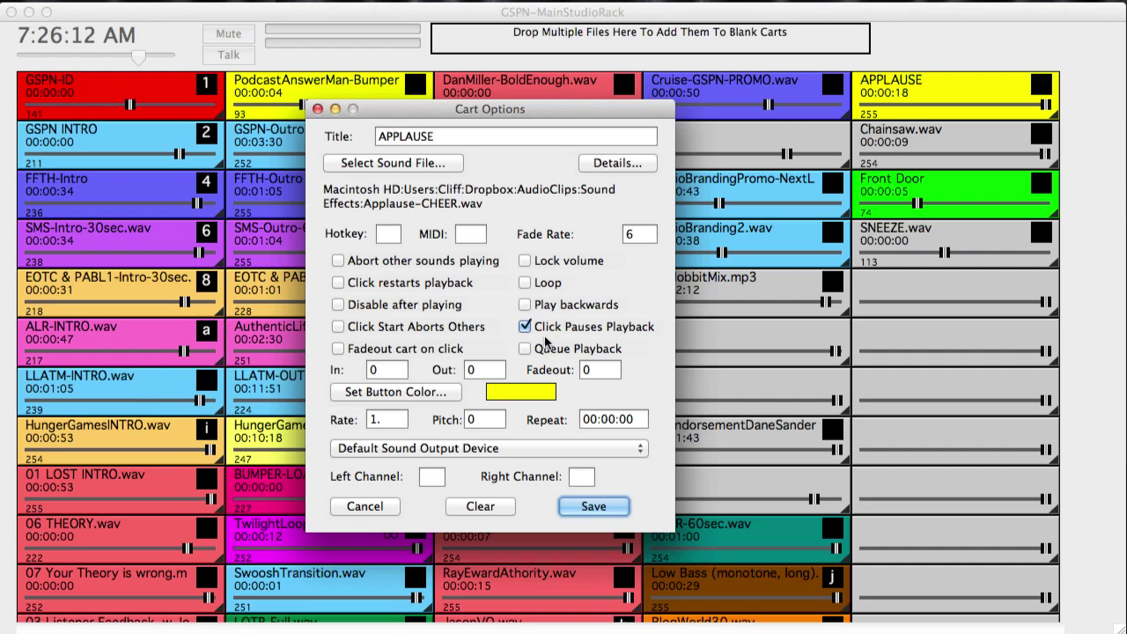
click(525, 328)
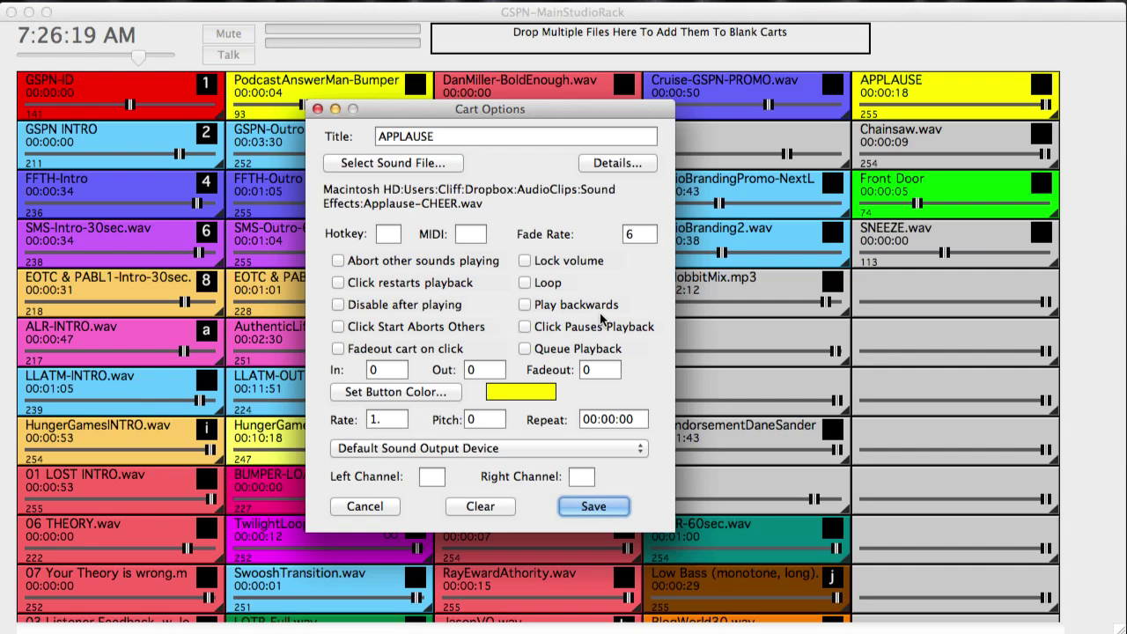
click(526, 305)
click(582, 505)
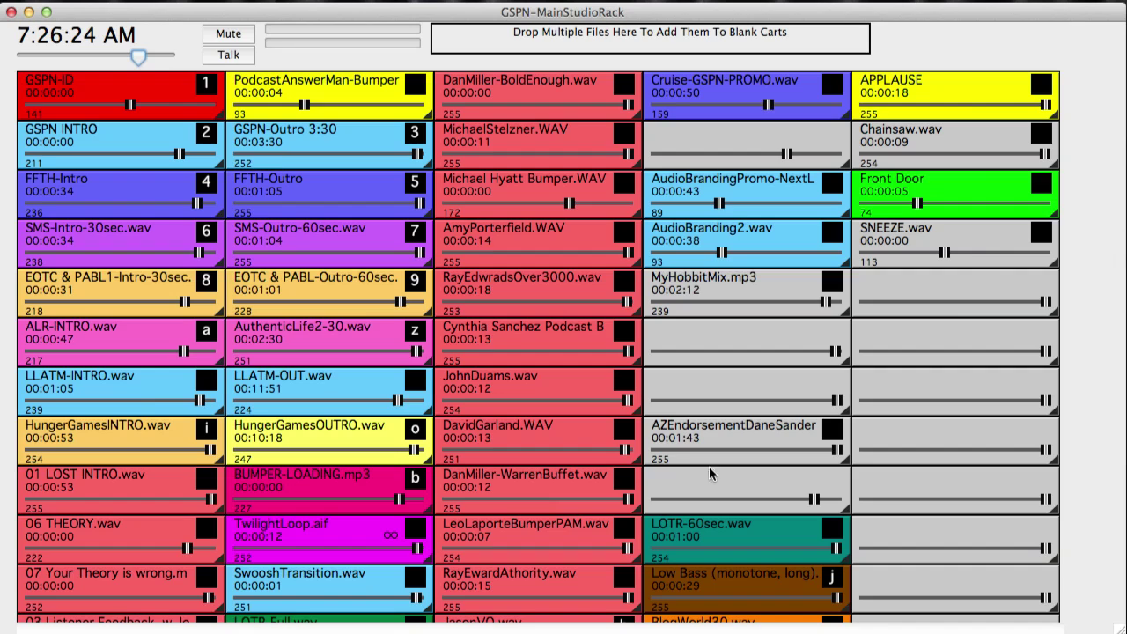
click(971, 92)
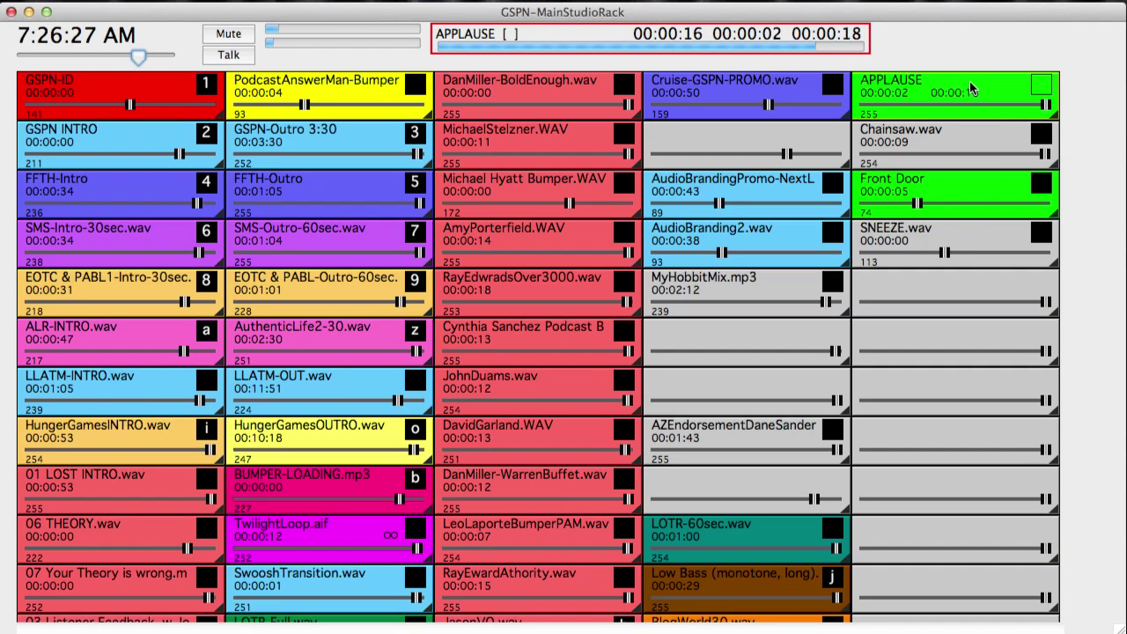
click(969, 81)
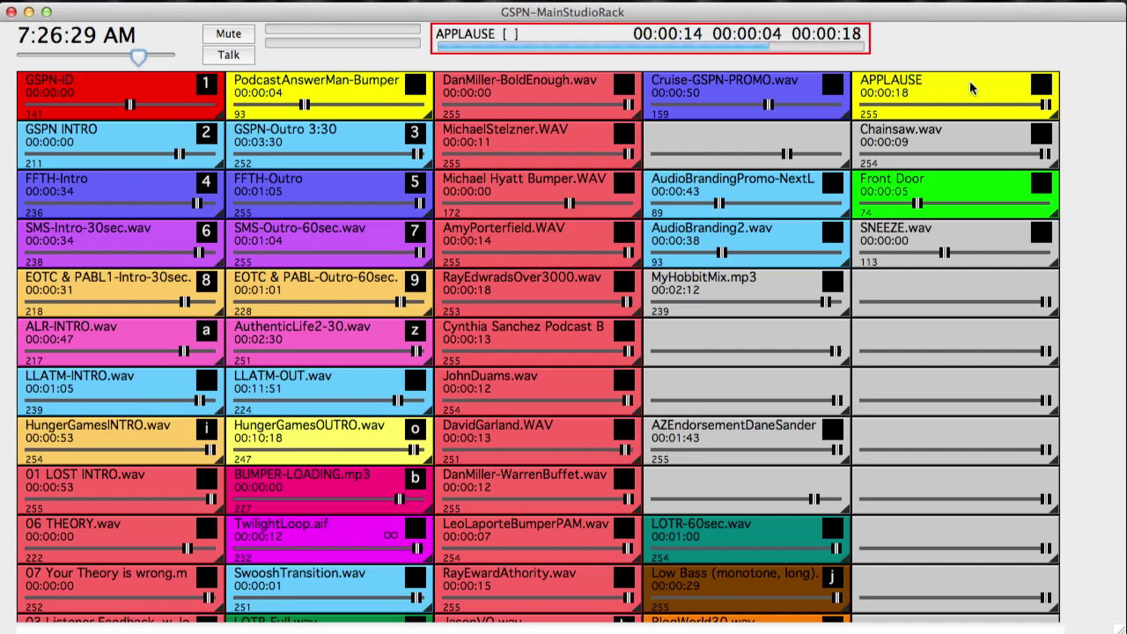
Disable Play backwards for the APPLAUSE cart and save its cart options
right_click(969, 80)
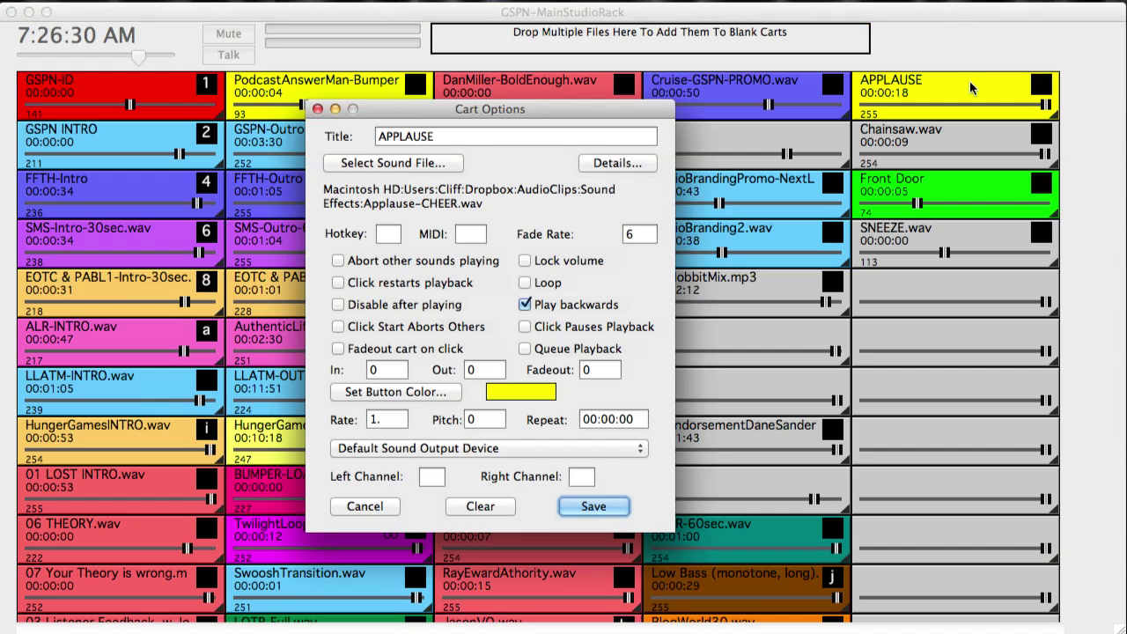
click(525, 306)
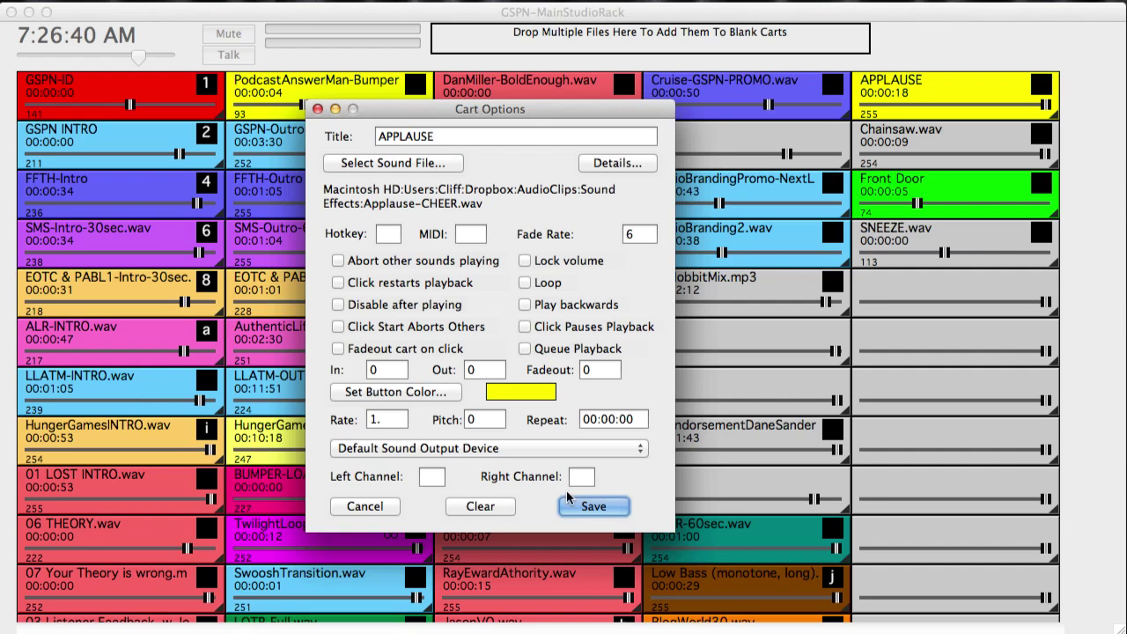
click(593, 507)
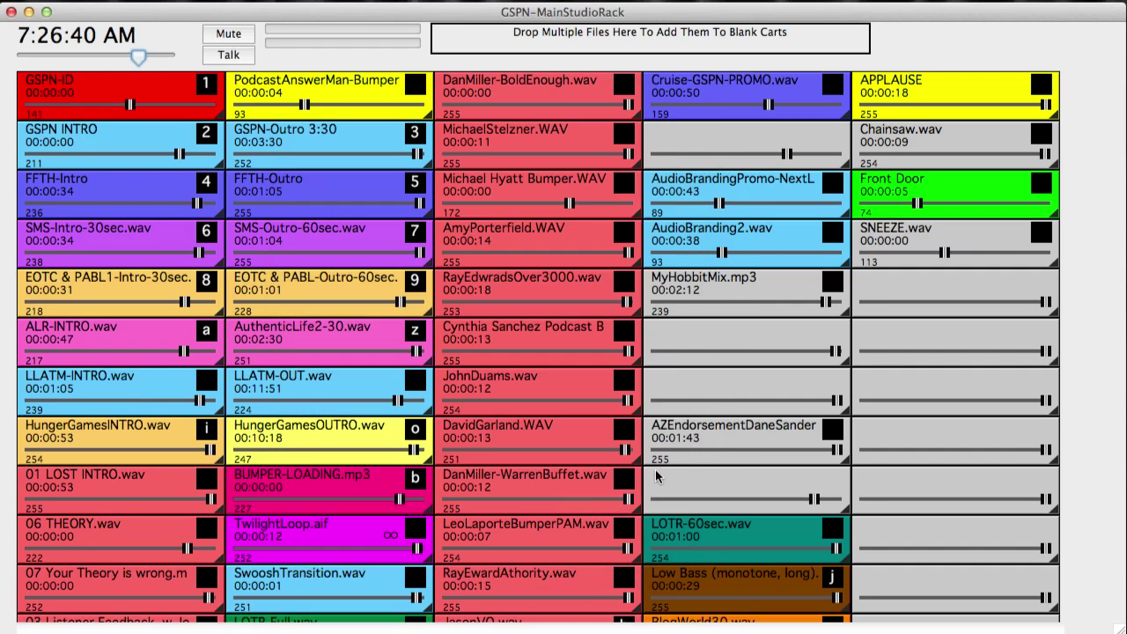
Enable Lock volume for the Front Door cart, save it and try to change the cart's volume
right_click(990, 179)
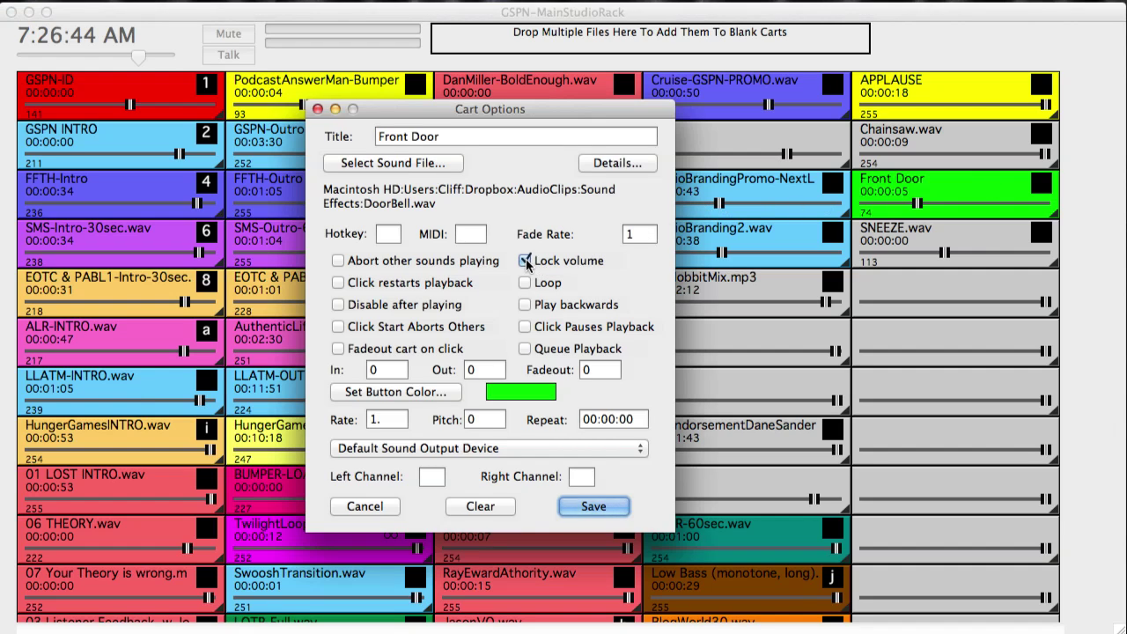
click(594, 506)
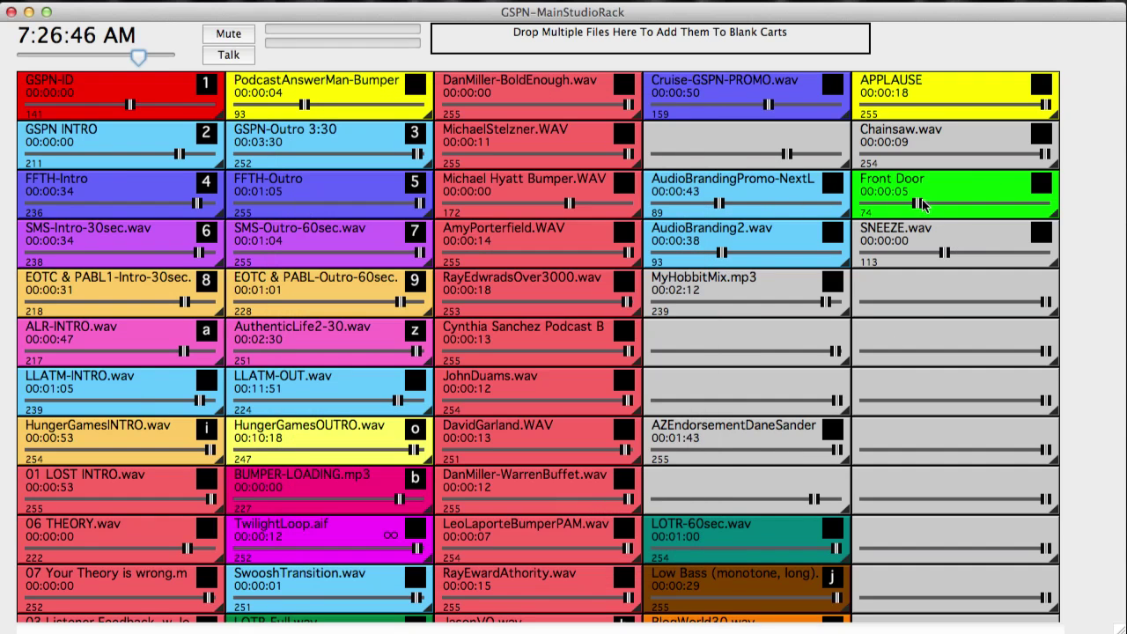
click(933, 203)
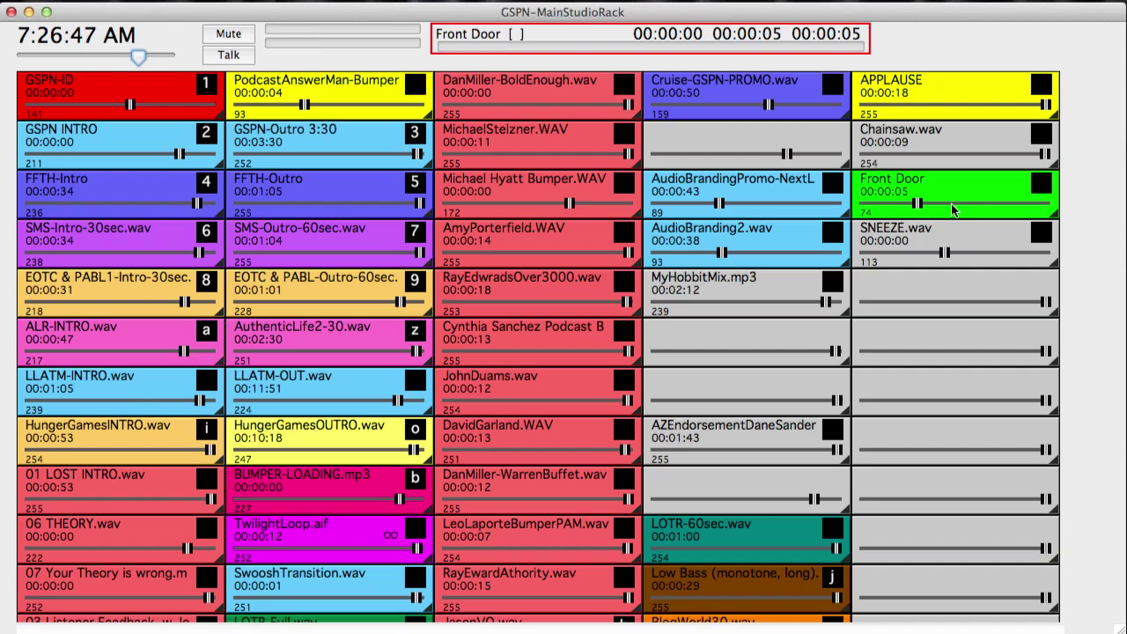
Start and stop the Front Door cart with its volume locked, and disable its Lock volume option and save
click(949, 206)
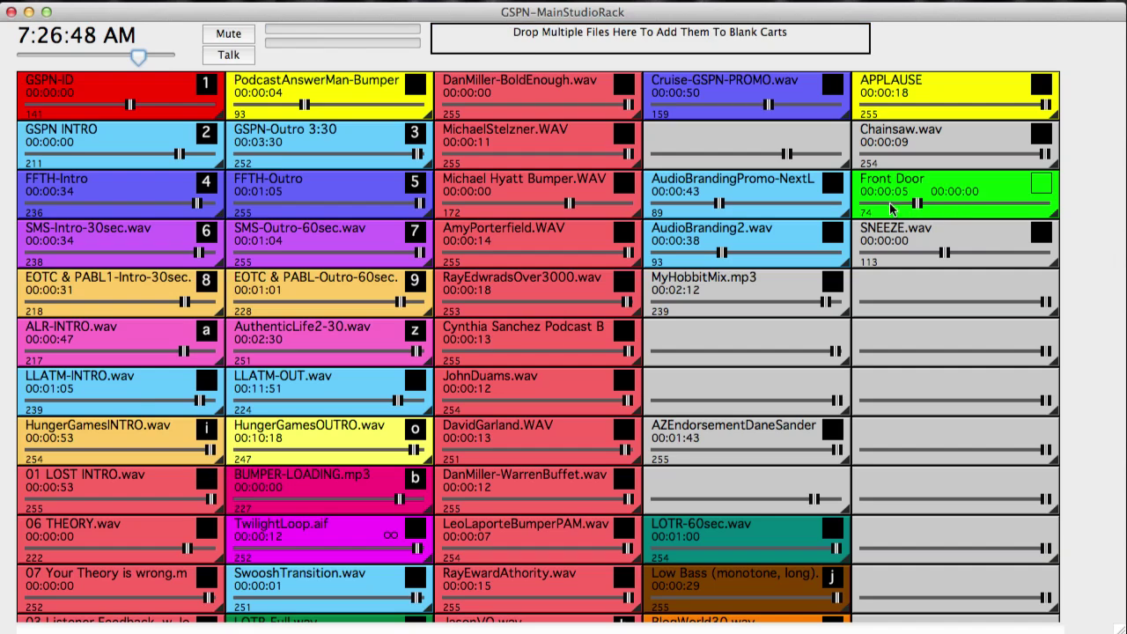
click(986, 205)
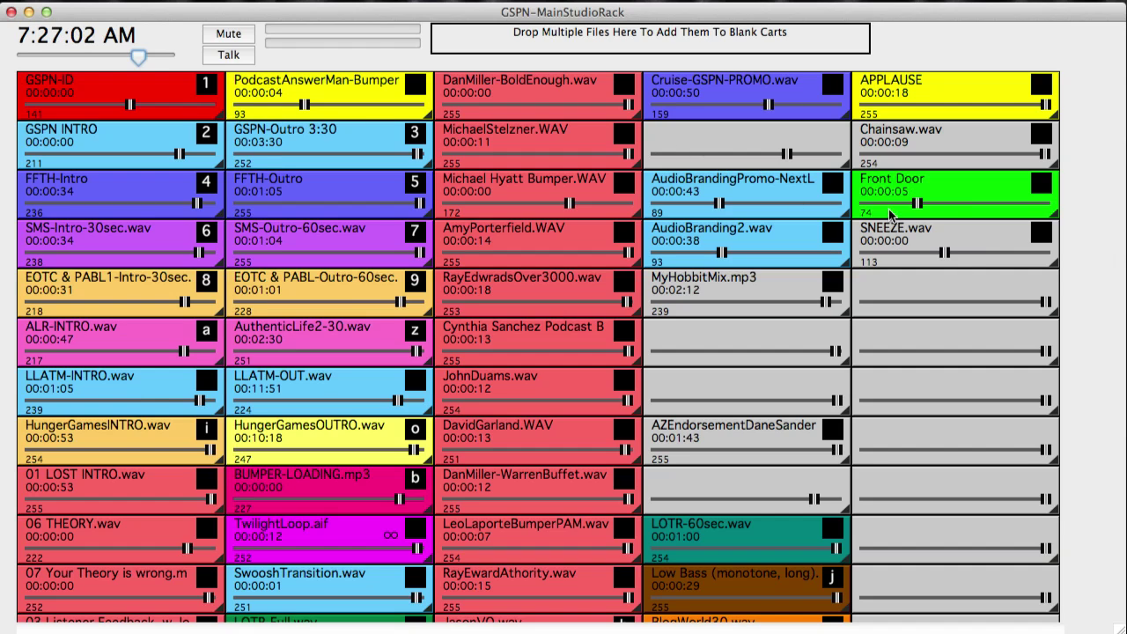
right_click(938, 187)
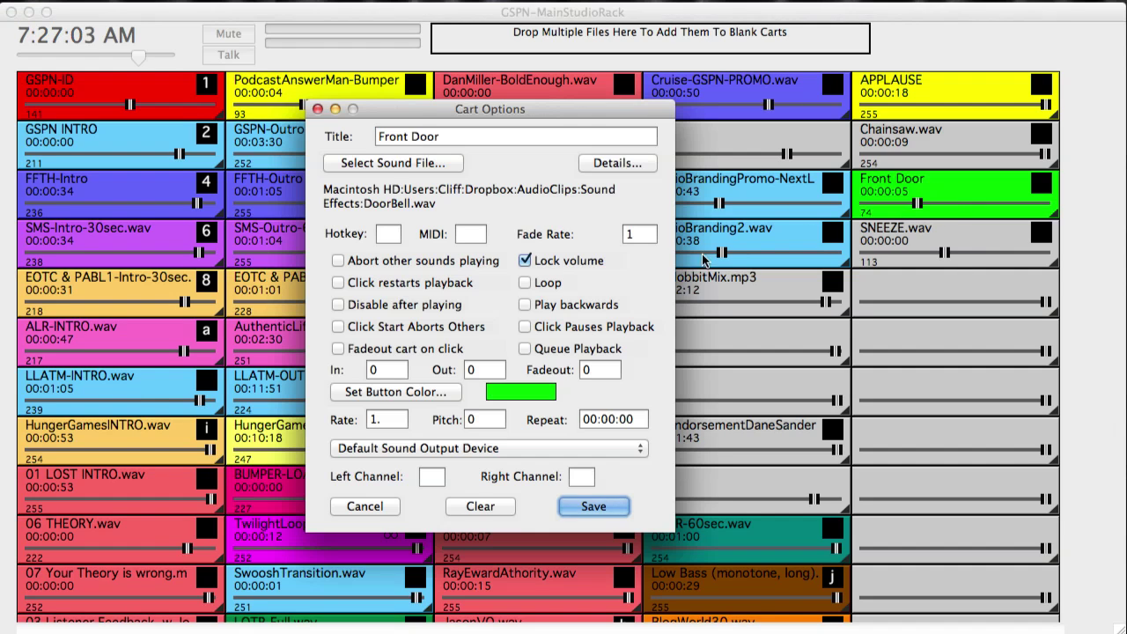
click(526, 261)
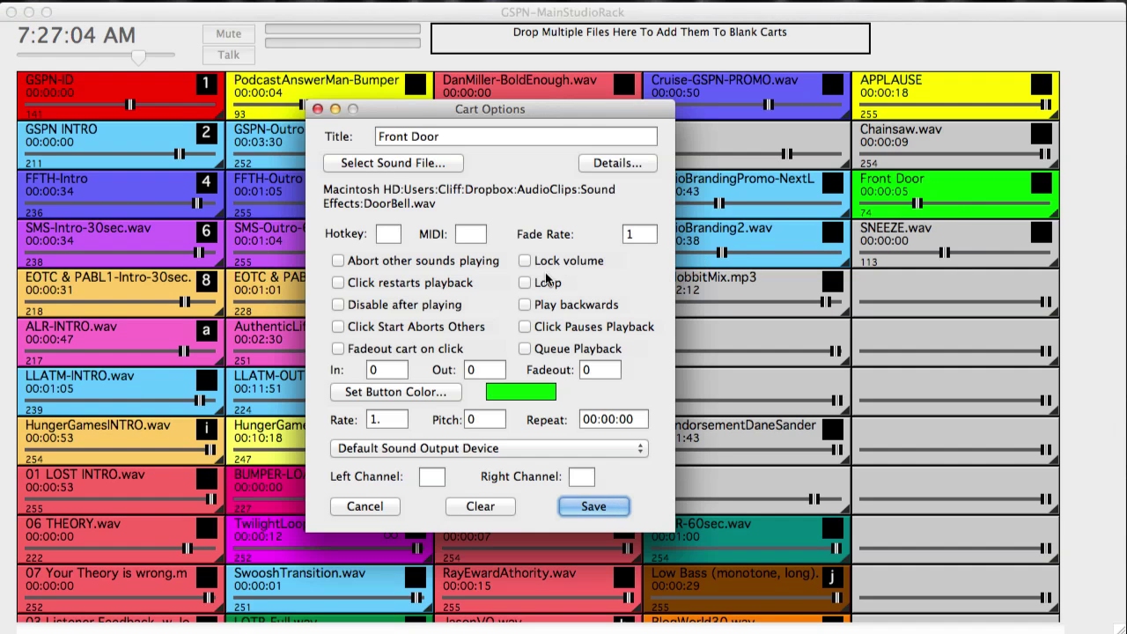
click(596, 507)
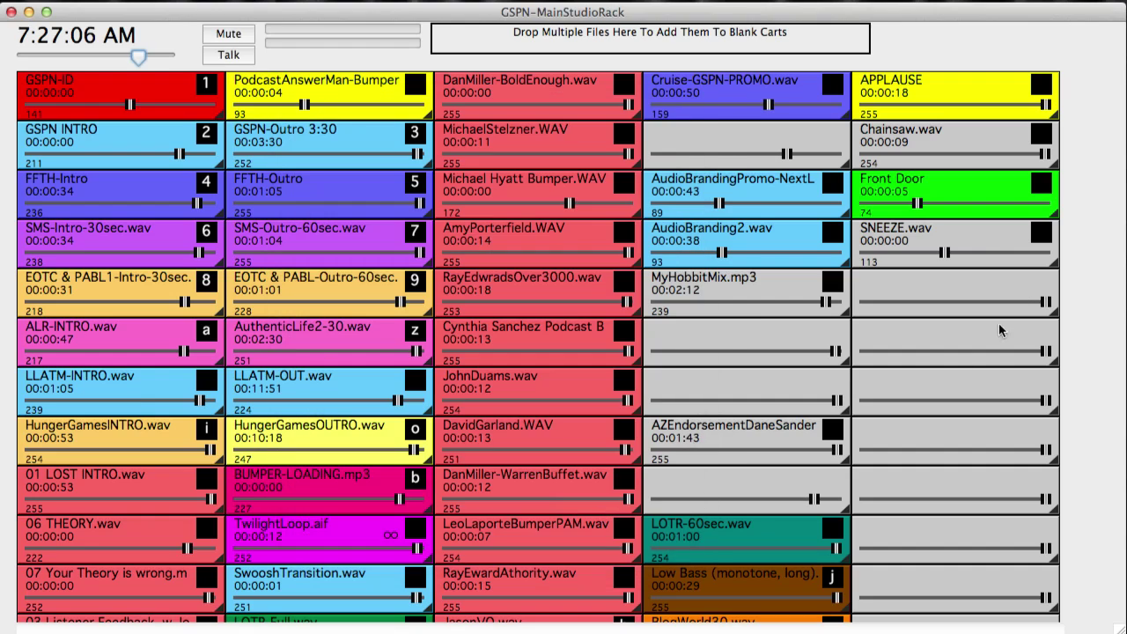
Assign the hotkey y to the Front Door cart, save its cart options and play the cart with that hotkey
right_click(977, 179)
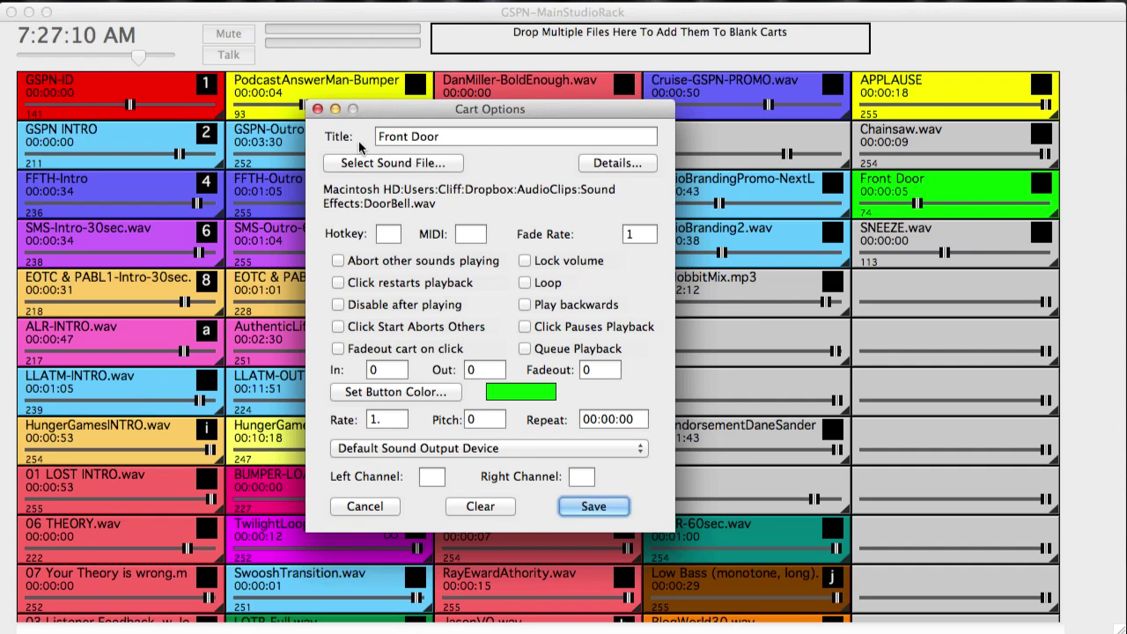
drag(486, 136, 359, 135)
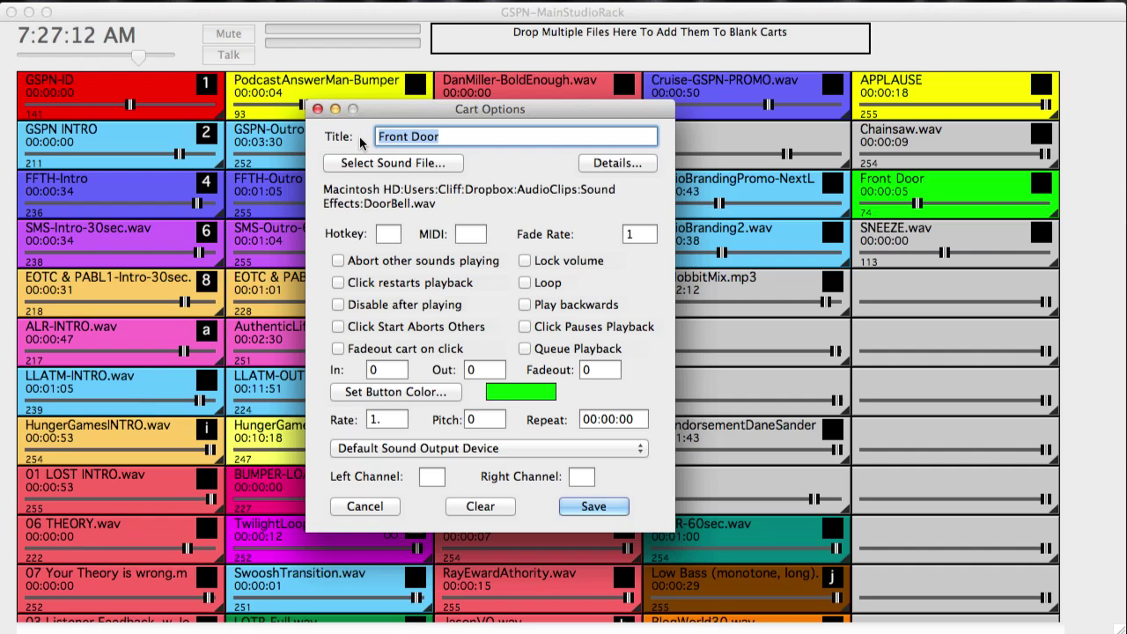
click(394, 135)
click(422, 136)
click(645, 234)
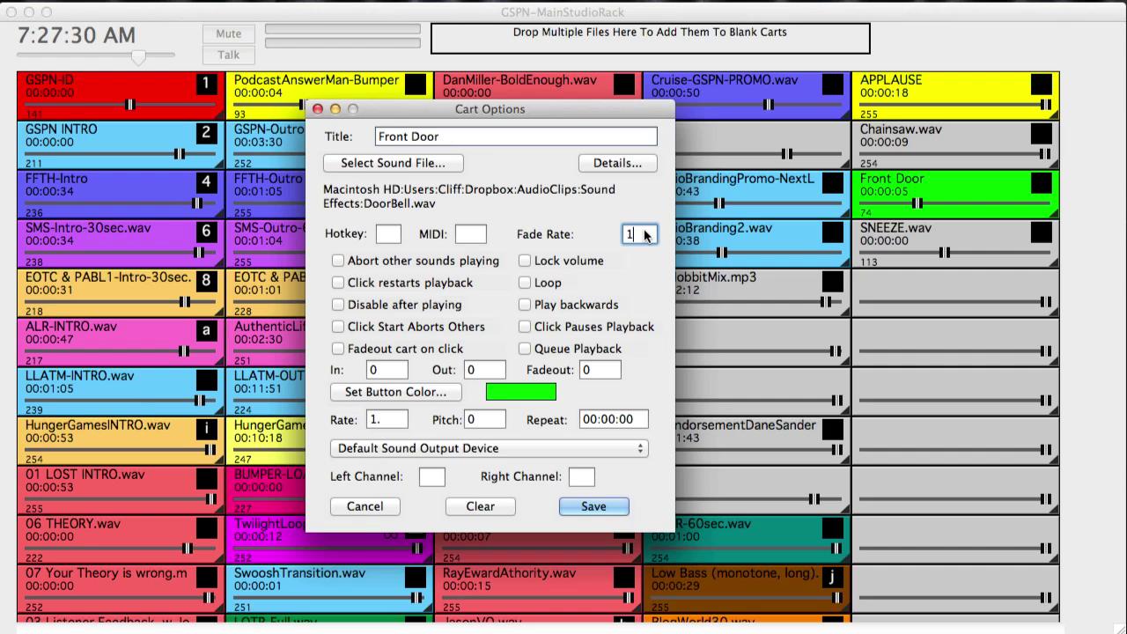
click(388, 234)
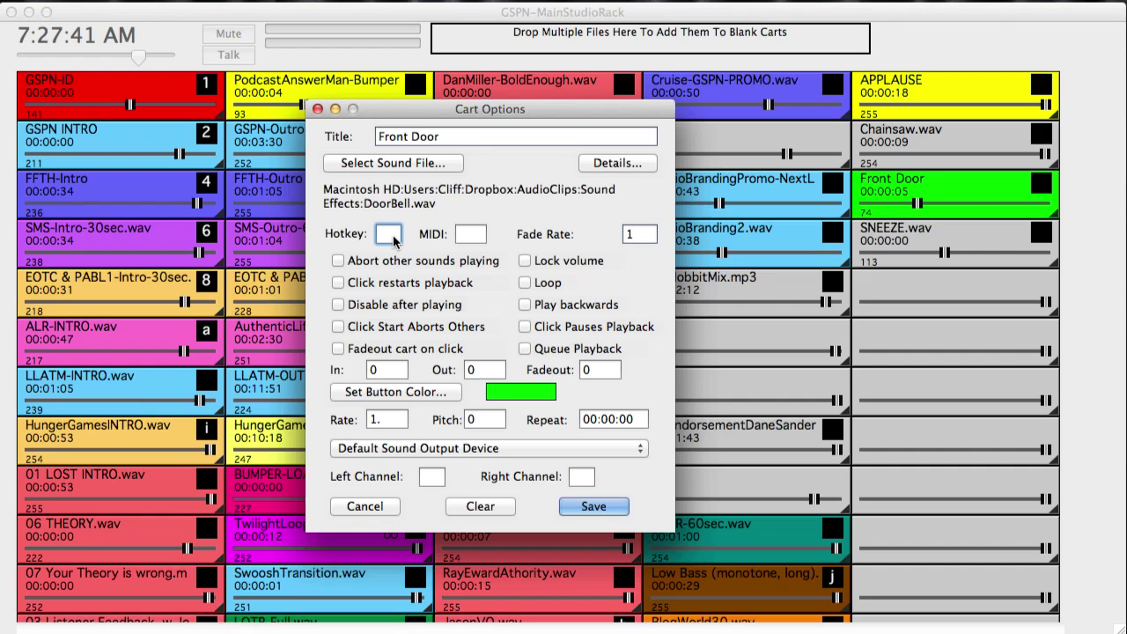
text(y)
click(589, 505)
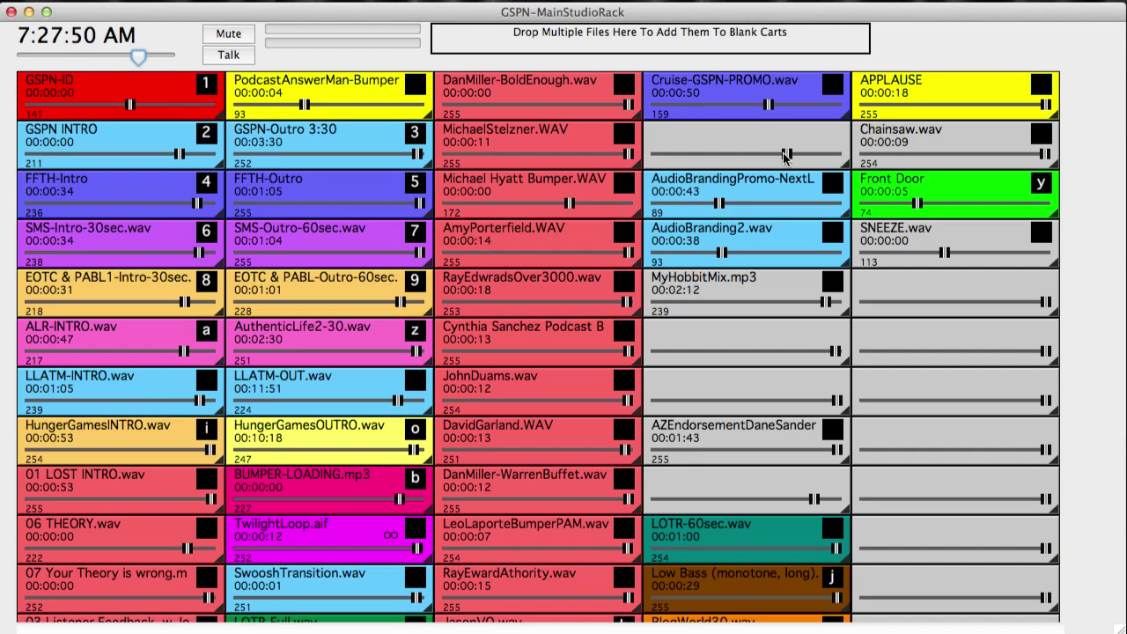
key(y)
Remove the hotkey from the Front Door cart, save, and reopen its cart options and close them without changes
right_click(1021, 201)
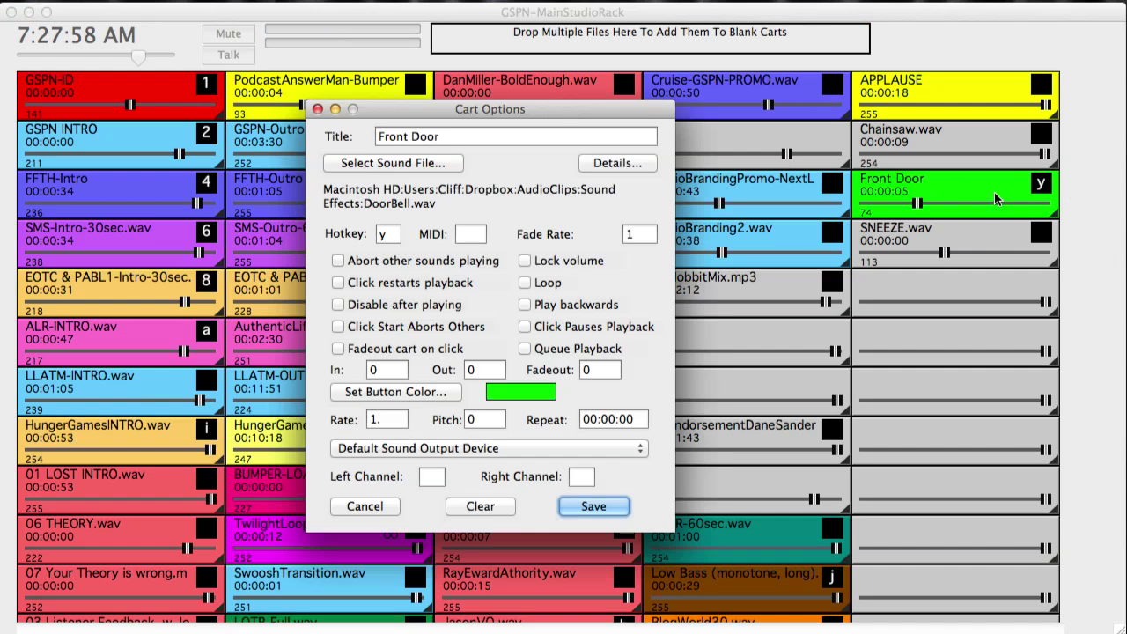
click(388, 235)
key(BackSpace)
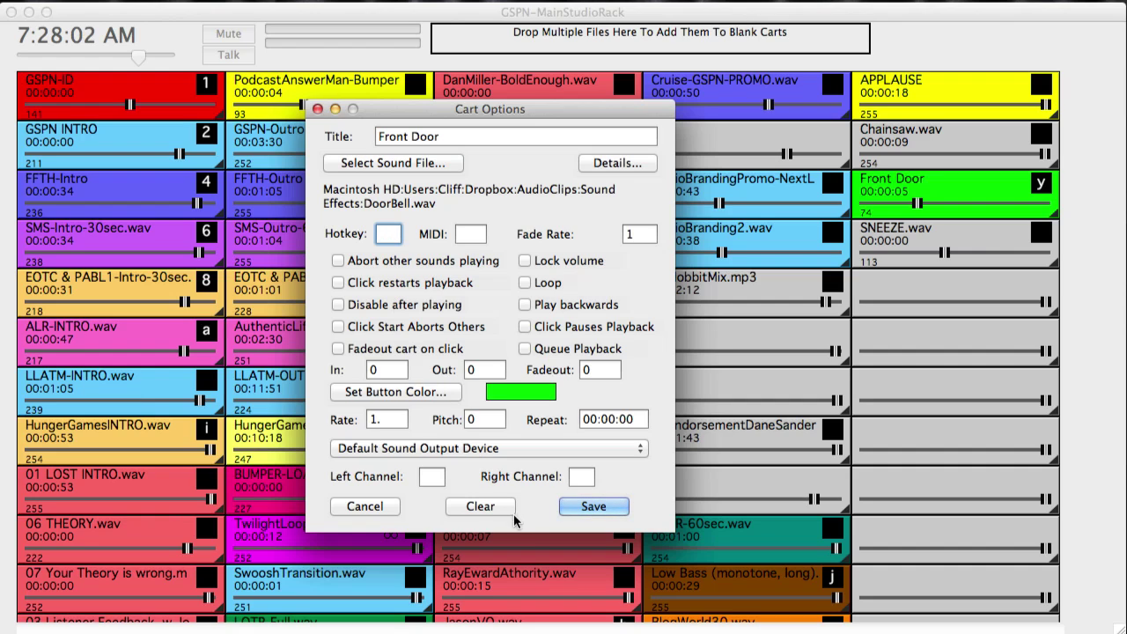
click(598, 507)
right_click(940, 176)
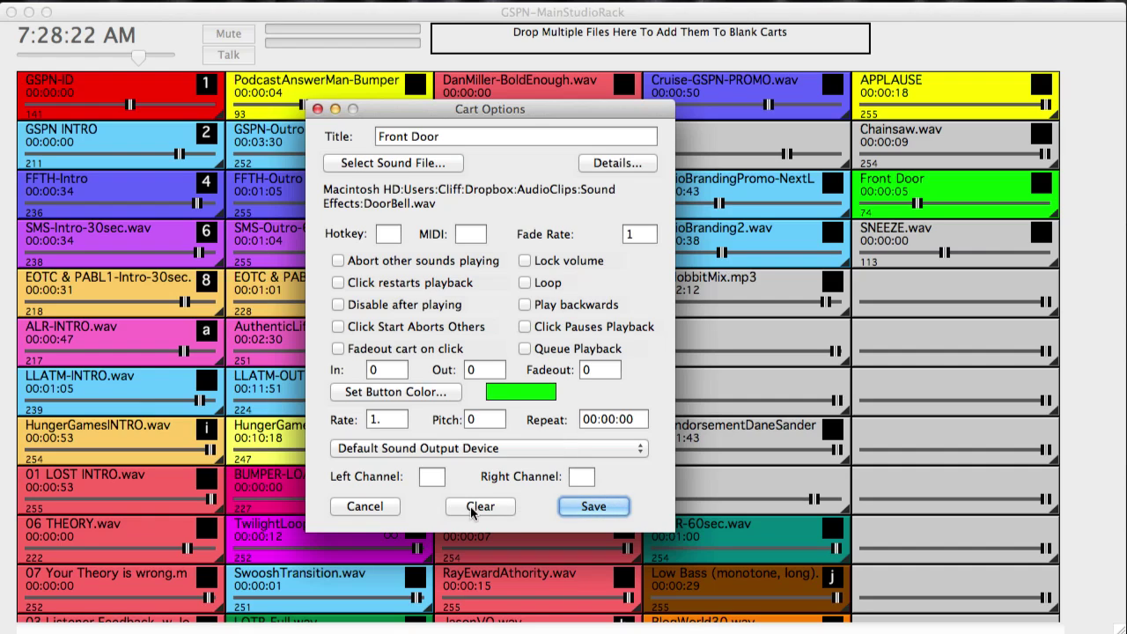
click(361, 507)
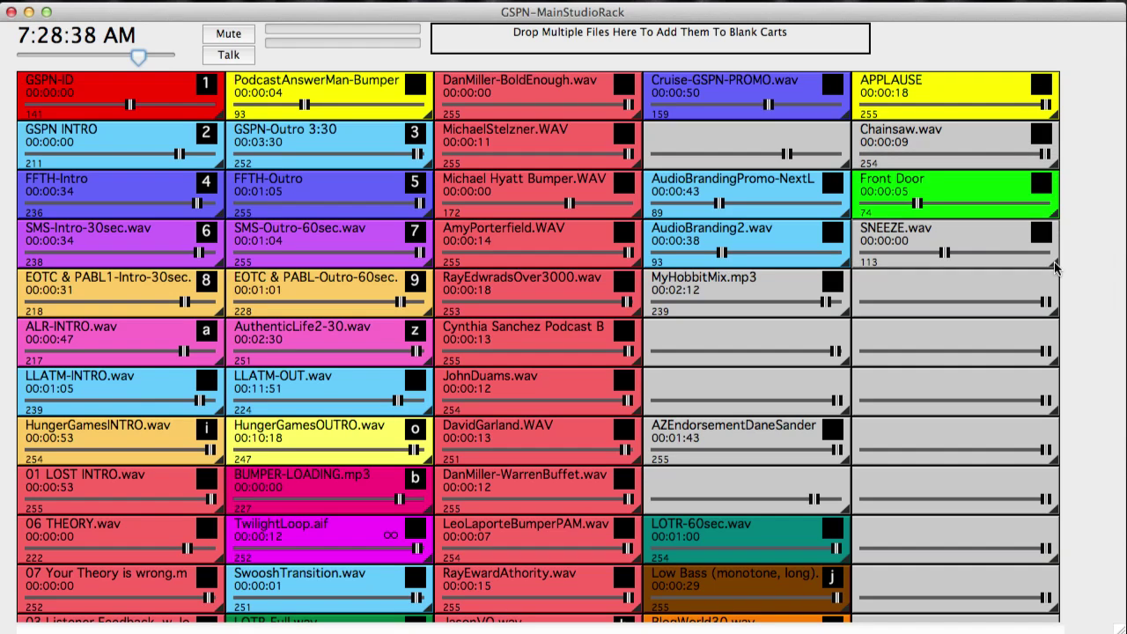
Move the Chainsaw.wav cart among the blank slots further down its column, test playing it, and leave it directly beneath SNEEZE.wav
drag(1053, 301, 1052, 301)
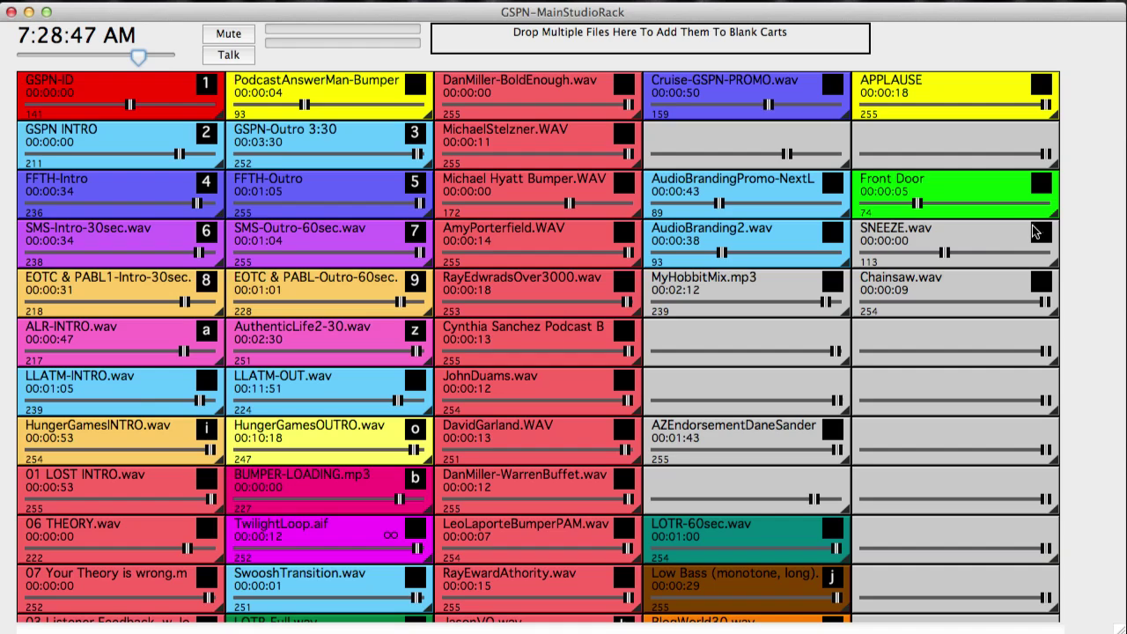
drag(1056, 316, 1050, 397)
click(1050, 403)
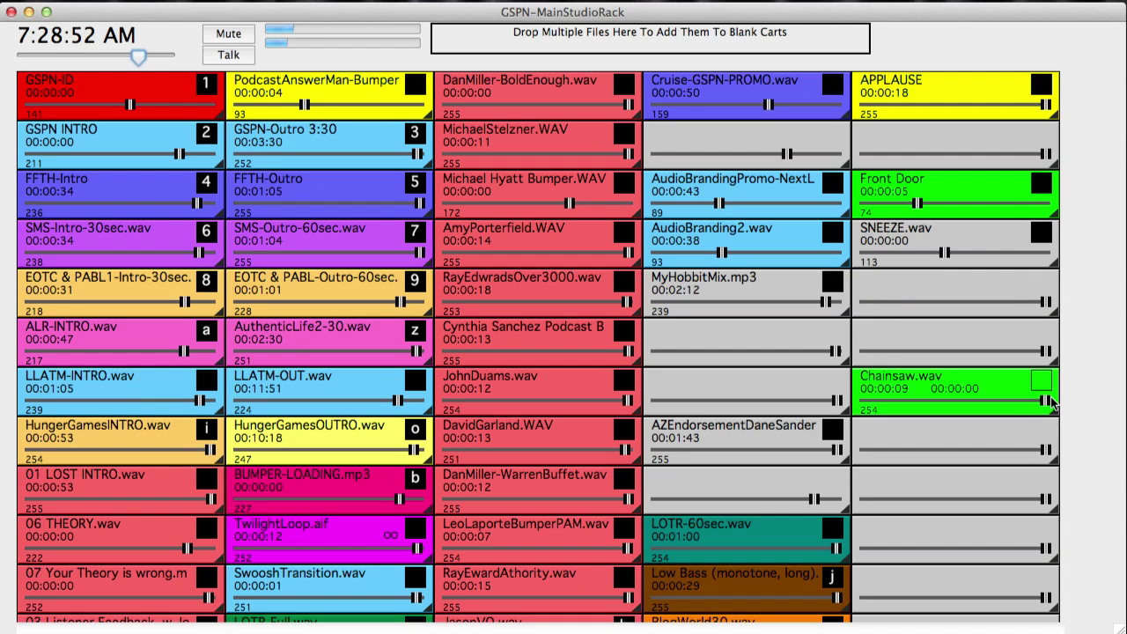
drag(1058, 414, 1079, 288)
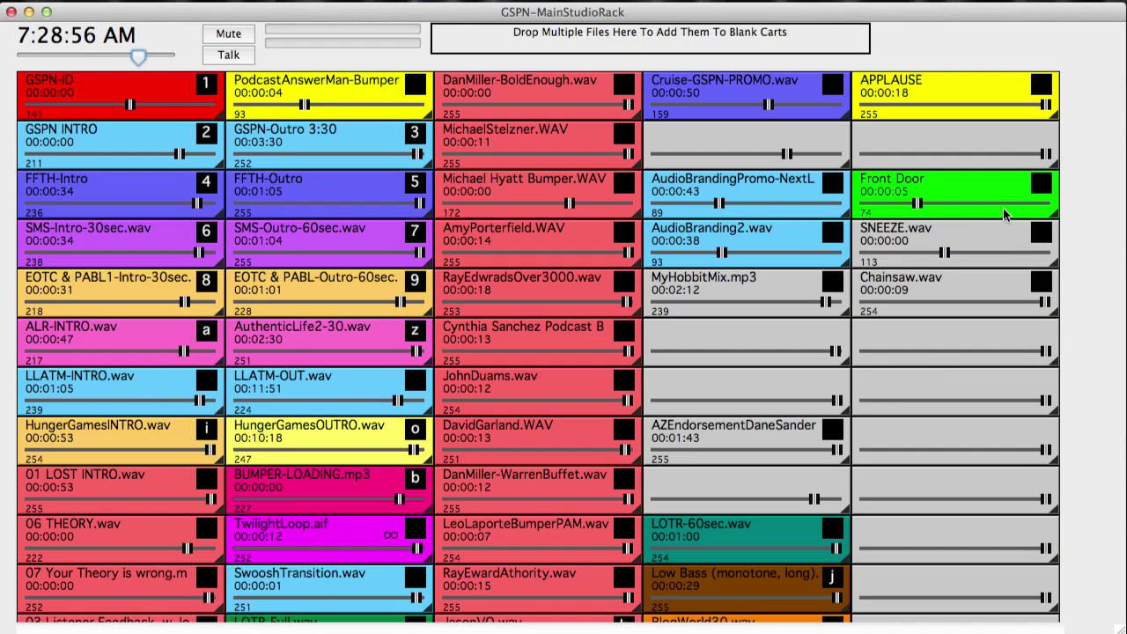
Play and stop the Cruise-GSPN-PROMO.wav cart, and swap its position with the Front Door cart
click(721, 89)
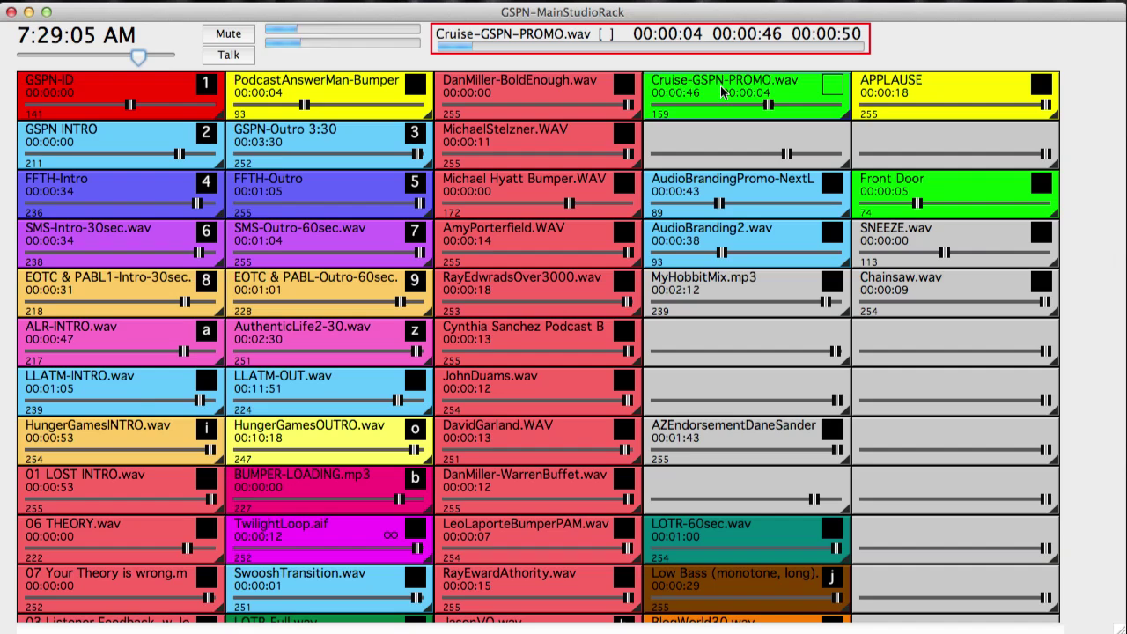
click(720, 88)
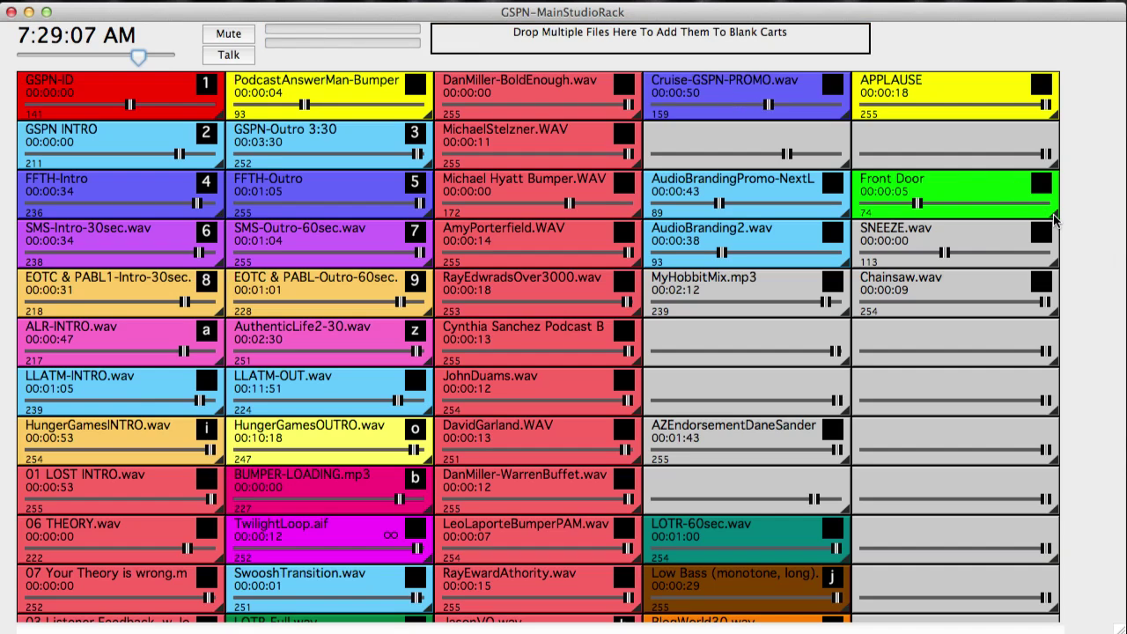
drag(1054, 216, 815, 91)
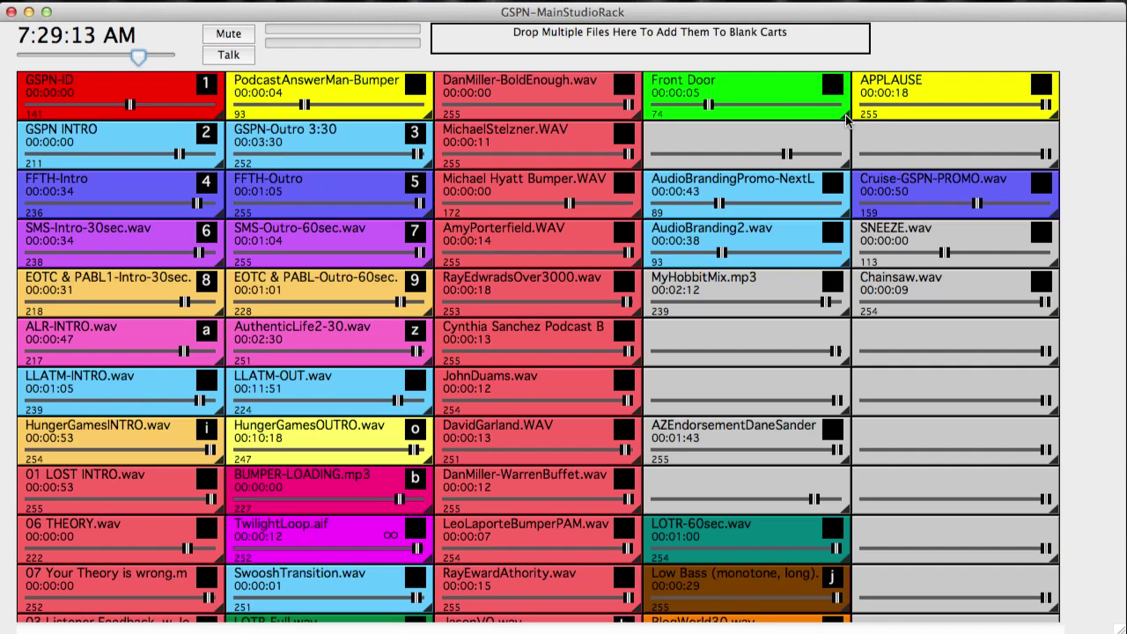
Swap the Front Door and Cruise-GSPN-PROMO.wav carts back to their original positions
drag(845, 115, 955, 198)
drag(866, 151, 908, 187)
drag(844, 113, 1050, 212)
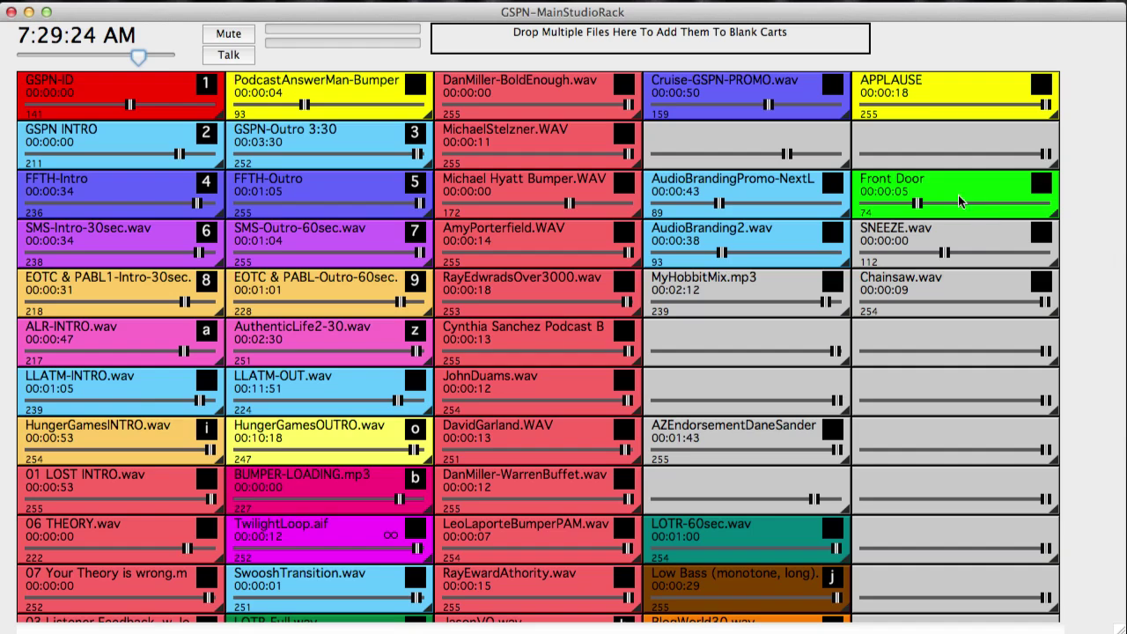
Clear the contents of the APPLAUSE and Front Door carts
right_click(922, 84)
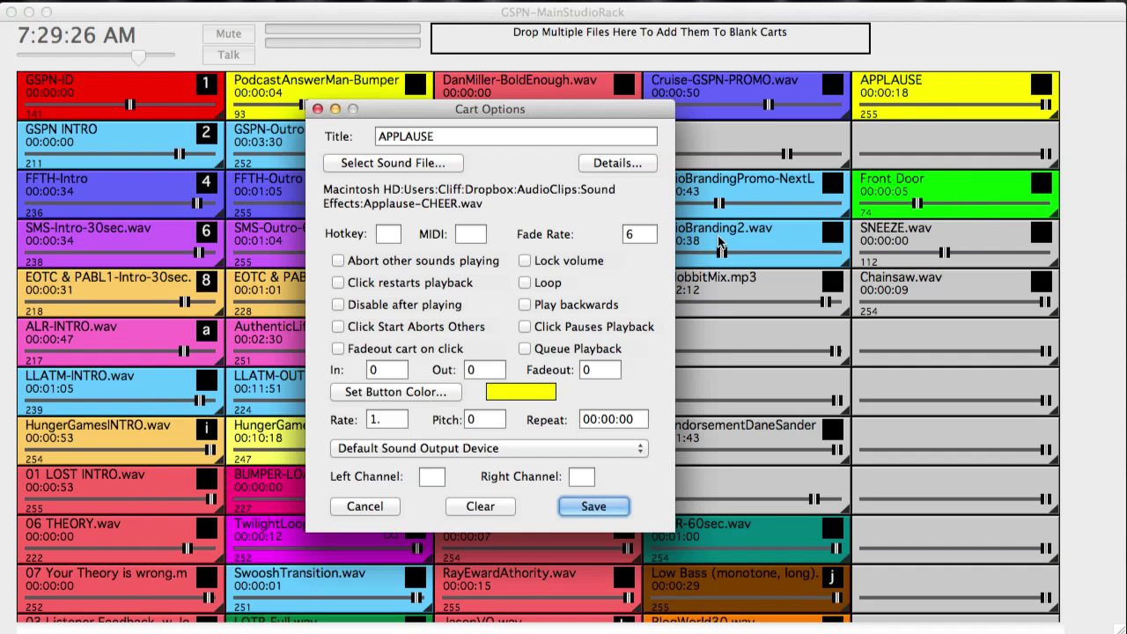
click(481, 506)
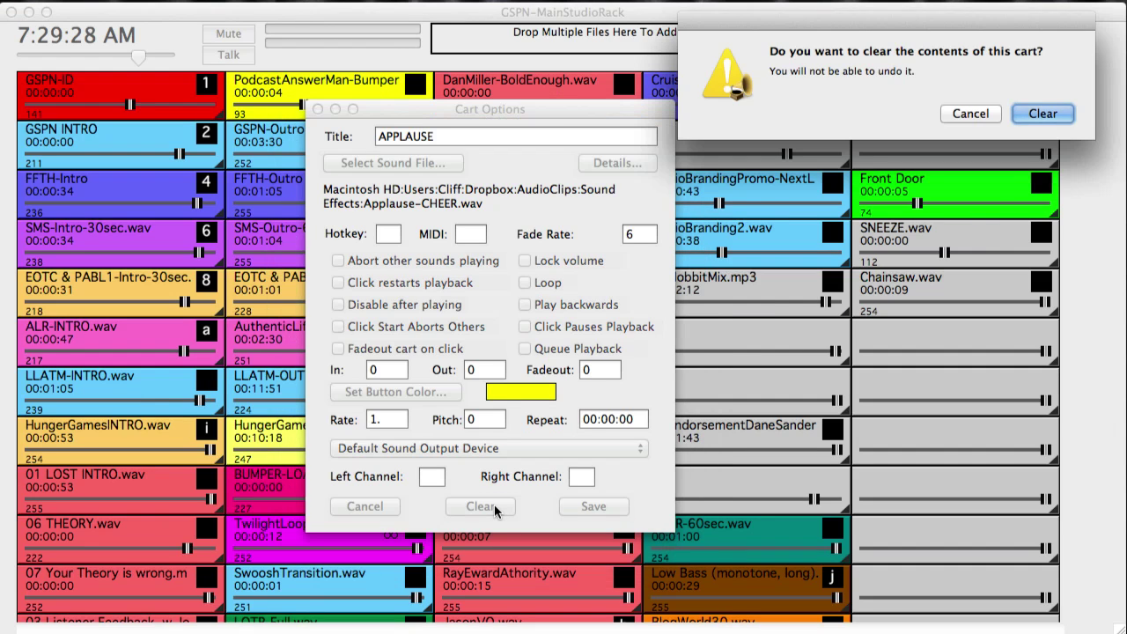
click(1035, 111)
right_click(965, 180)
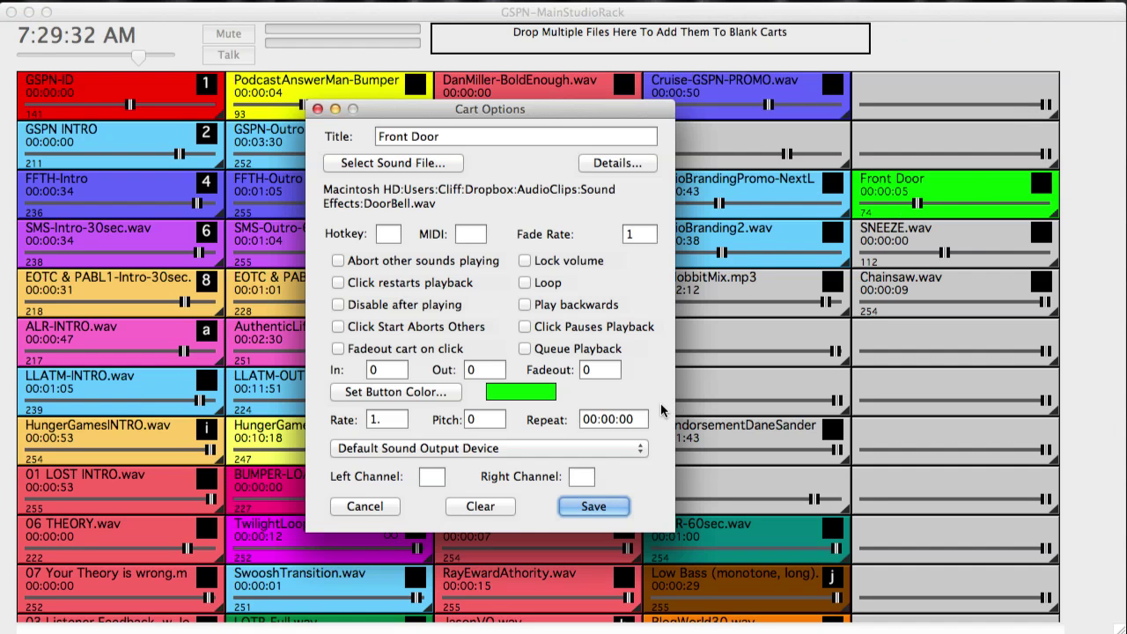
click(490, 508)
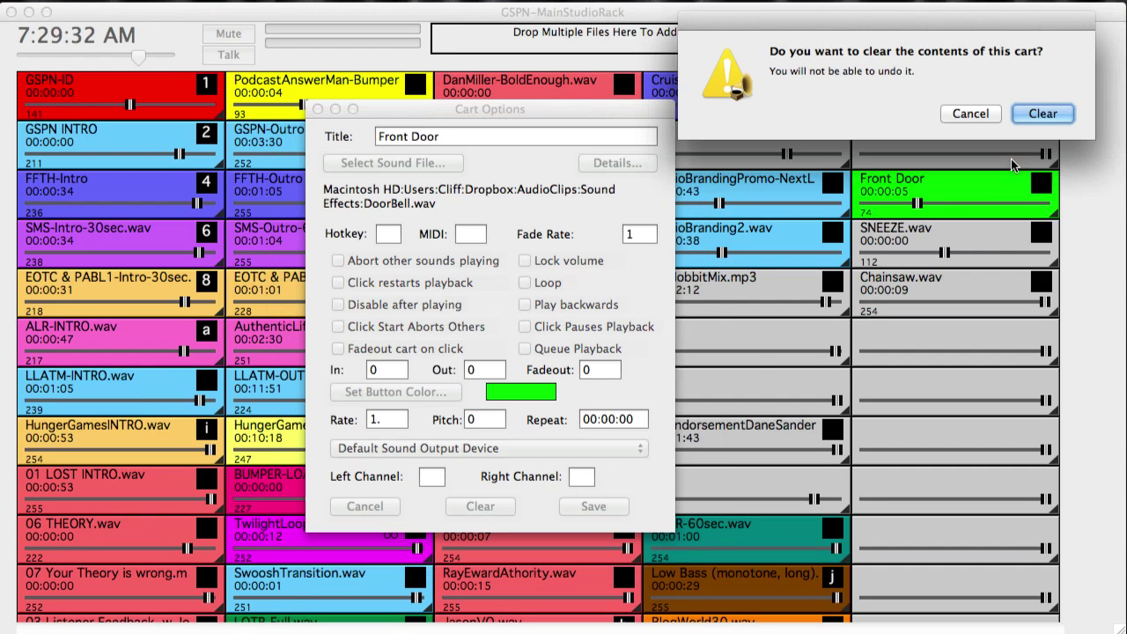
click(1048, 123)
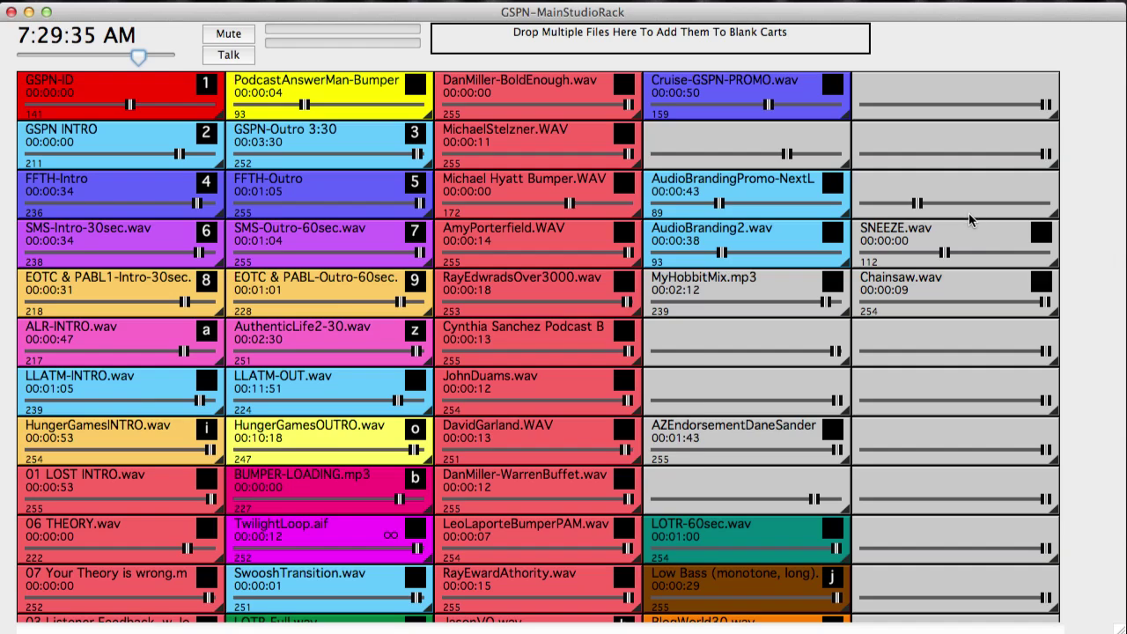
Clear the contents of the SNEEZE.wav and Chainsaw.wav carts
right_click(973, 233)
click(480, 506)
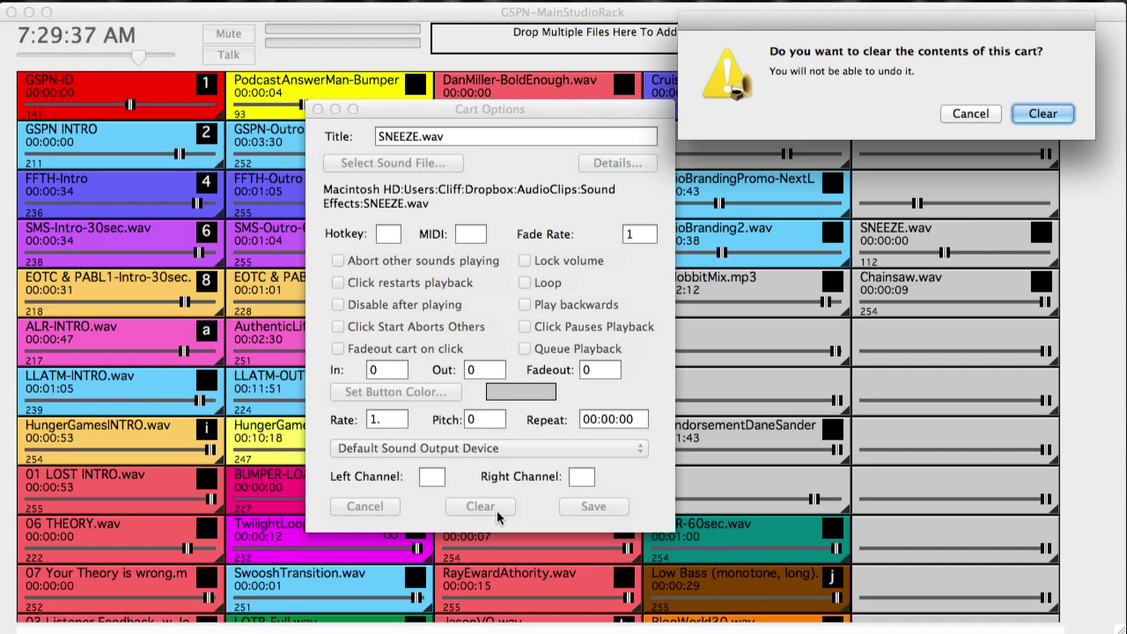
click(1044, 114)
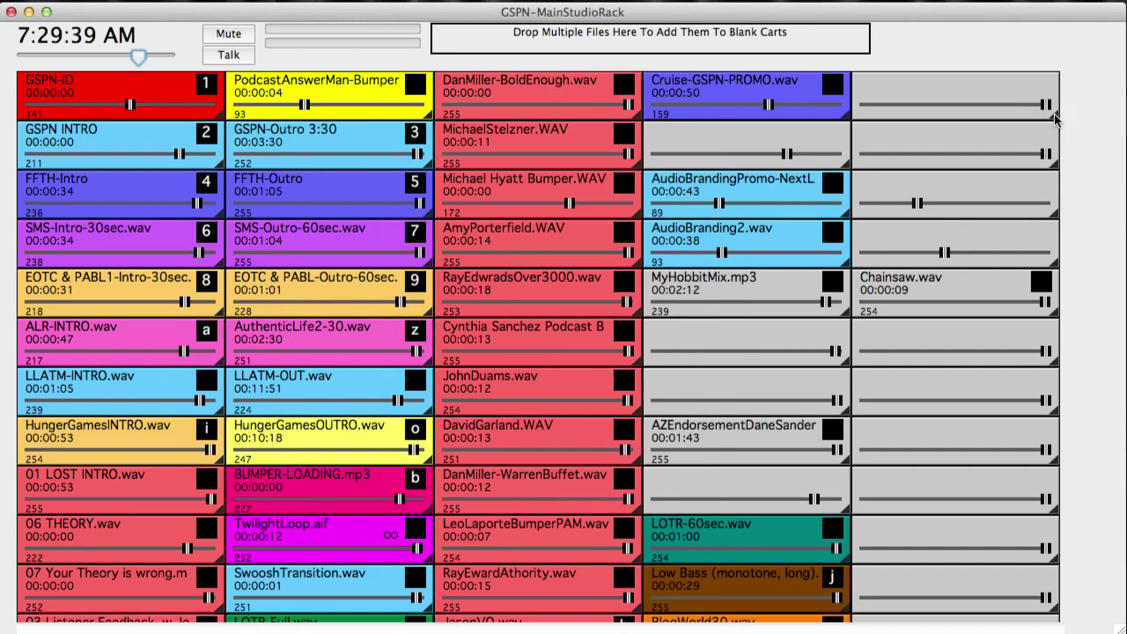
right_click(894, 279)
click(480, 506)
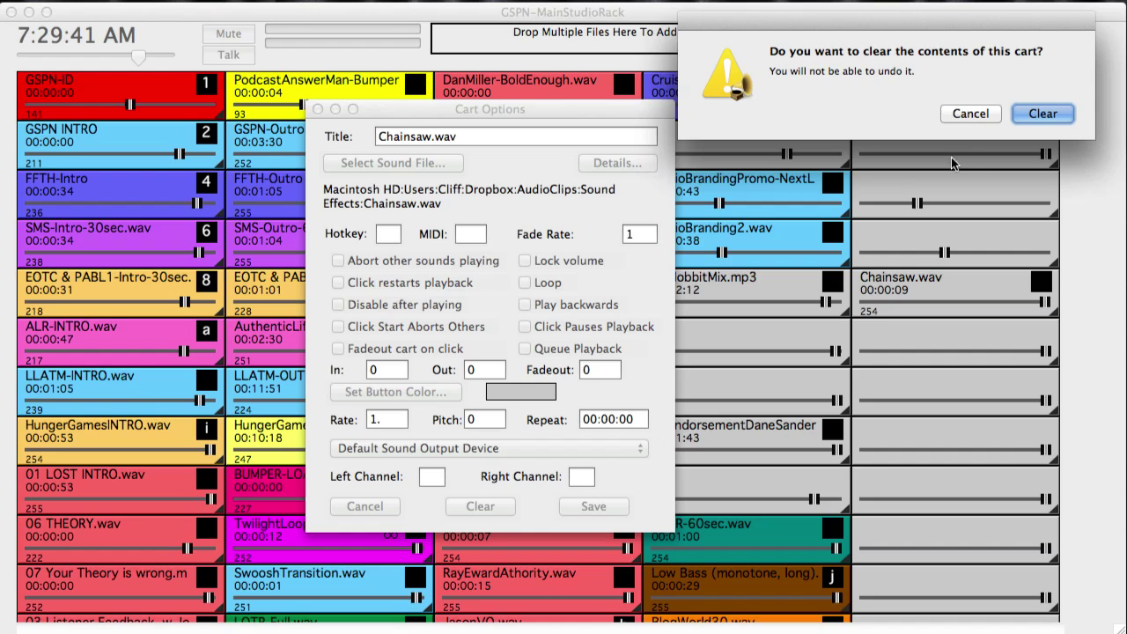
click(1048, 113)
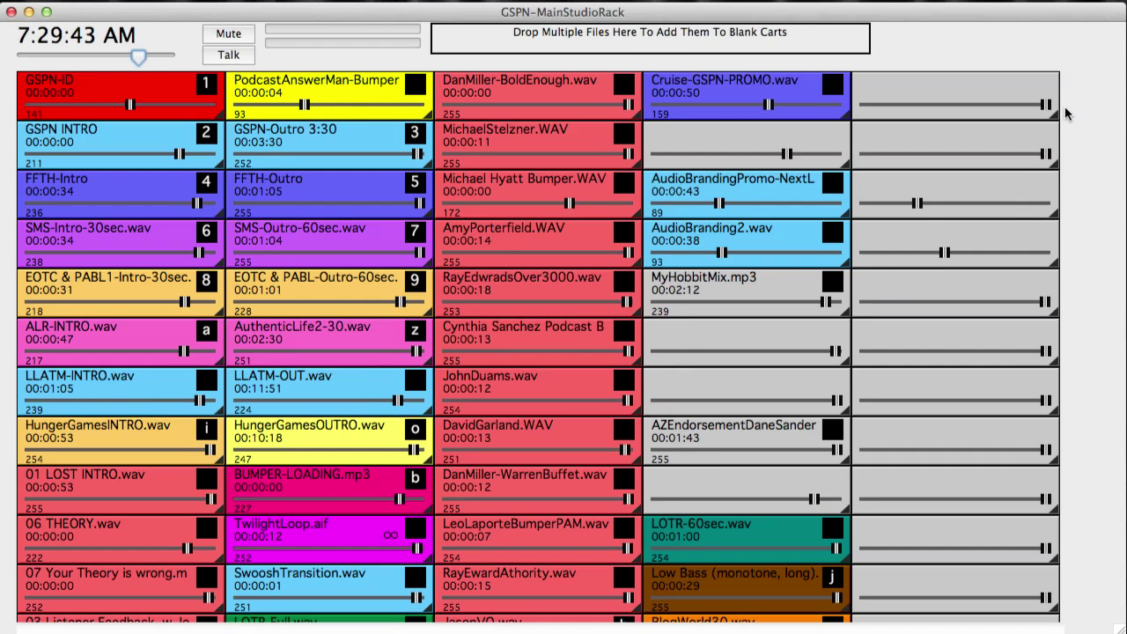